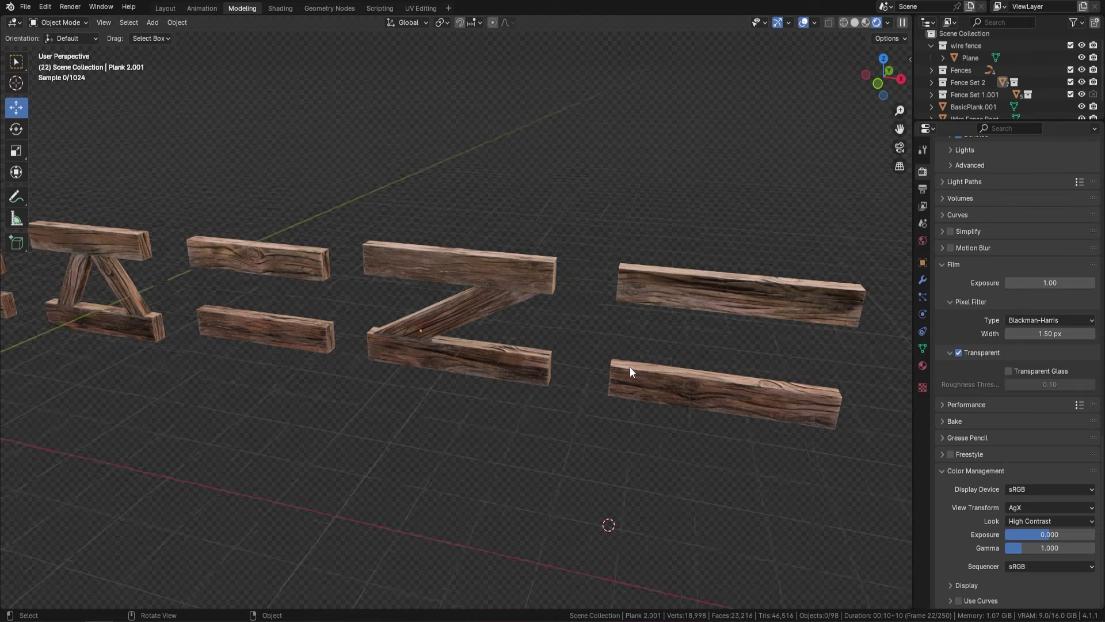
Add a path curve in front of the fence parts and scale it up nearly five times.
key(shift+a)
mouse_move(609, 390)
click(633, 449)
key(s)
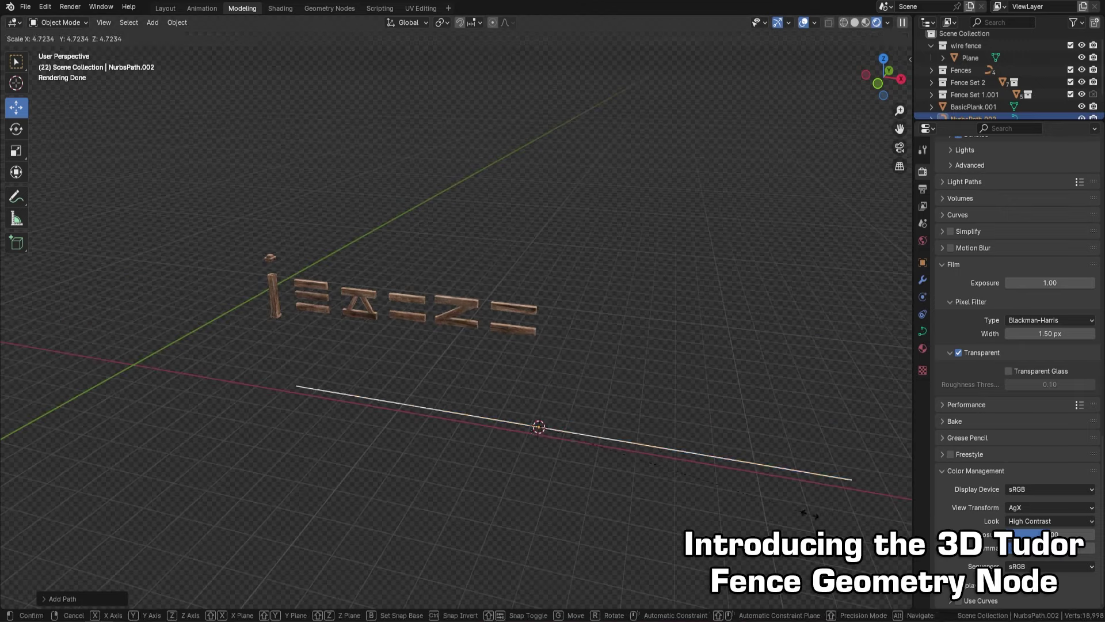
click(827, 522)
Raise the path's middle control point into an arch and shift a control point near one end along Y.
key(Tab)
click(540, 427)
drag(541, 381, 580, 140)
middle_drag(569, 288, 661, 321)
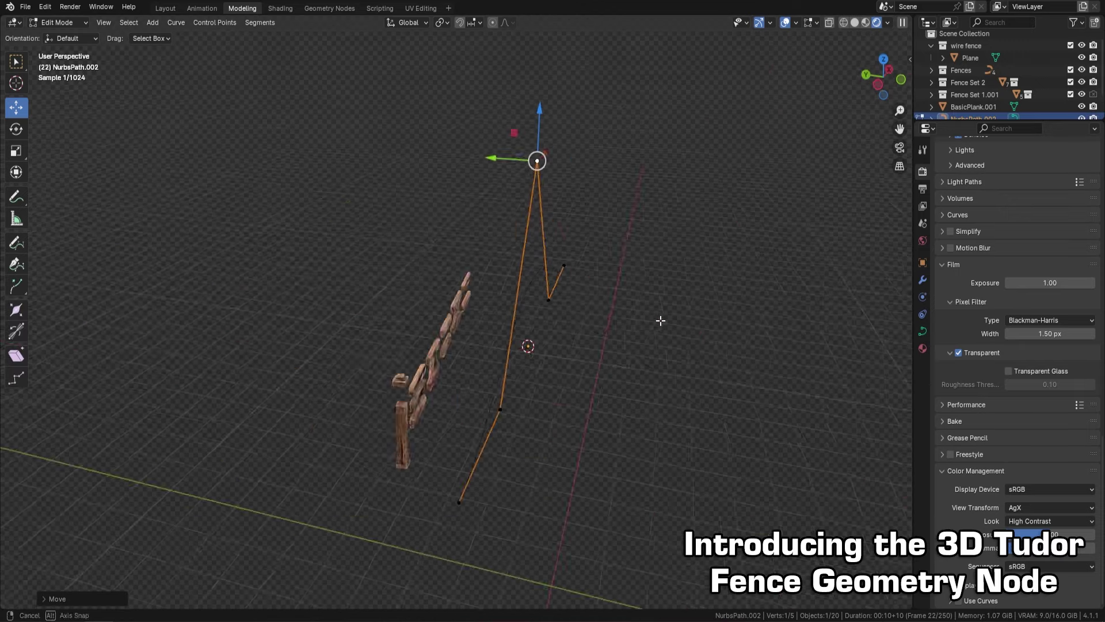
scroll(661, 321, down, 2)
click(429, 439)
drag(393, 426, 512, 466)
middle_drag(598, 380, 547, 368)
key(Tab)
Give the arched path a Geometry Nodes modifier using the Fence 3D Tudor Geo Node group.
click(923, 279)
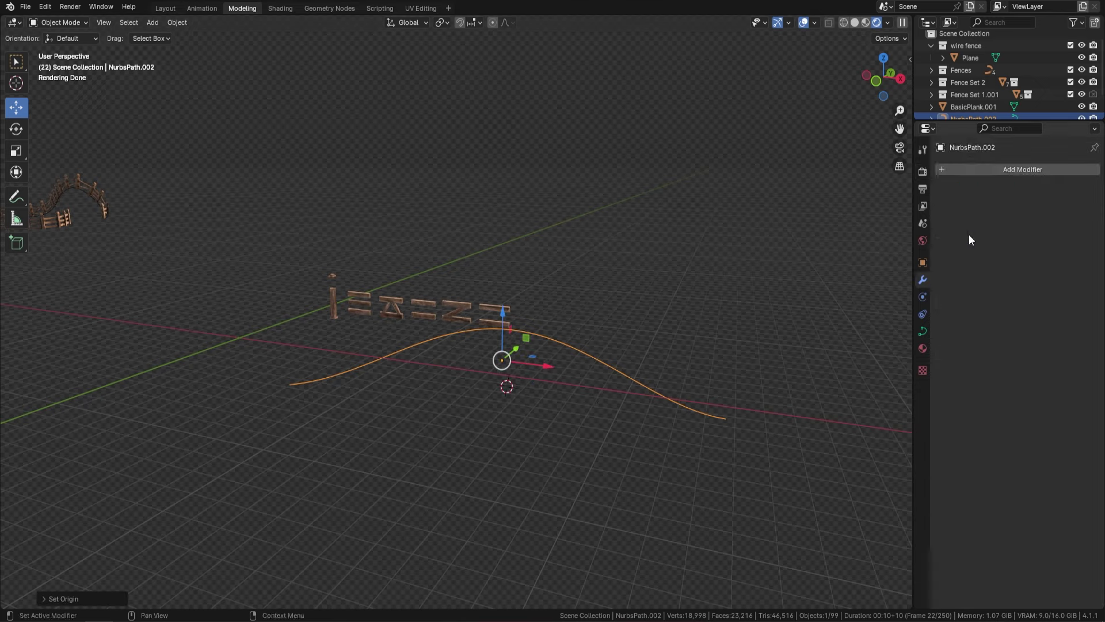
click(978, 169)
click(977, 171)
click(947, 208)
click(861, 226)
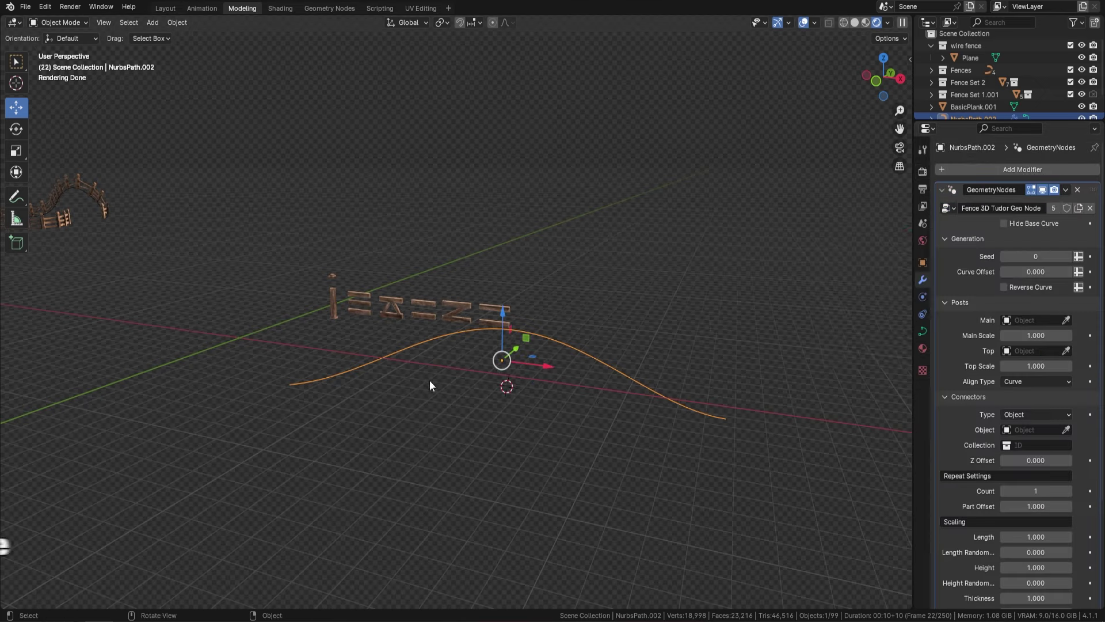
Assign Post main.001 as the fence's main post and Post Top.001 as the post top.
middle_drag(432, 382, 495, 345)
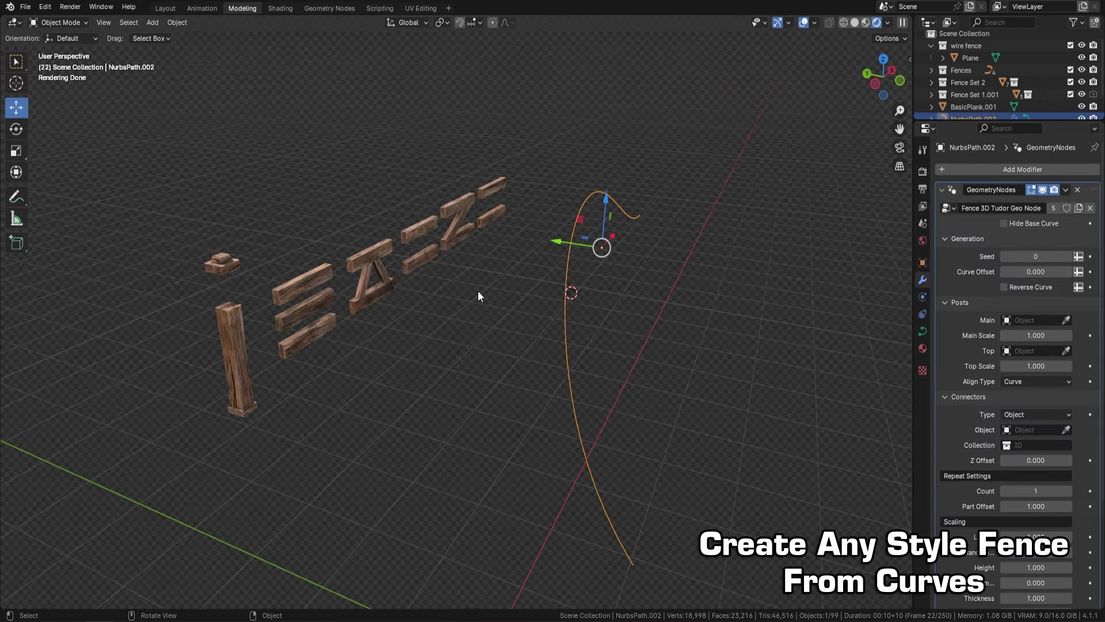
click(231, 334)
key(e)
click(233, 258)
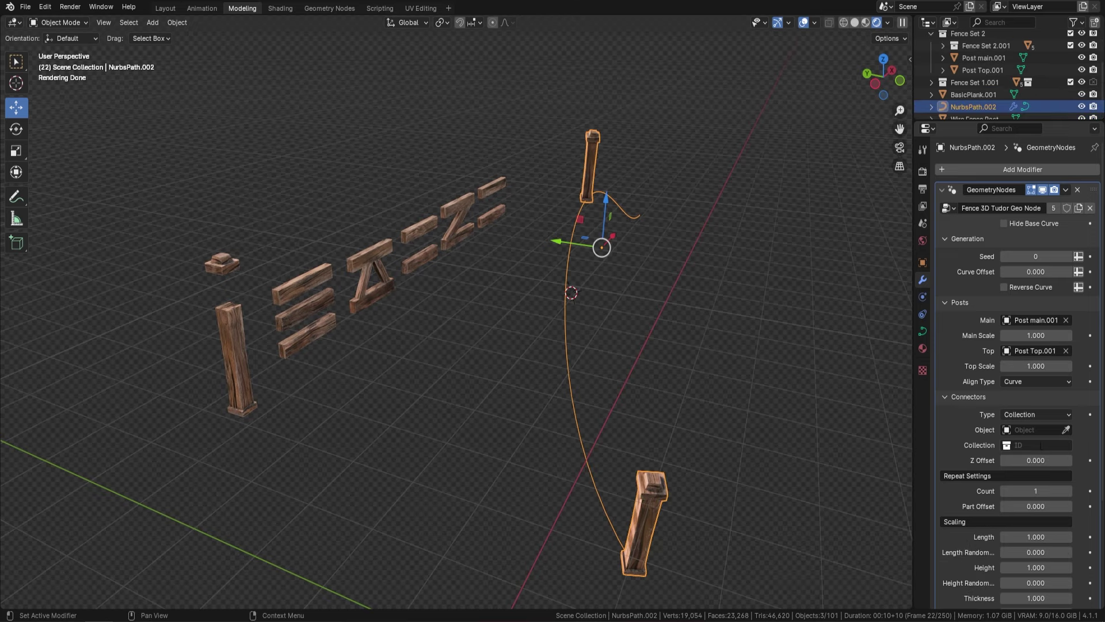
Use the Fence Set 2.001 collection for the connectors, with Part Offset set to 0.
click(1035, 445)
click(1013, 500)
middle_drag(828, 305, 705, 296)
click(852, 375)
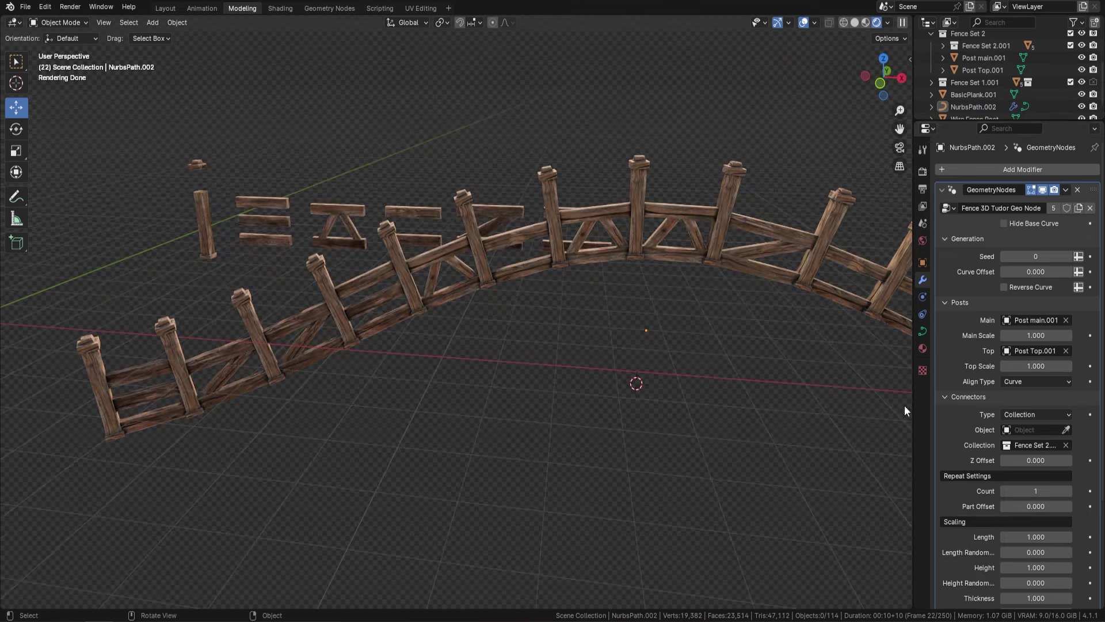
Set the connectors' Z Offset to 0.460 and the Seed to 2, and hide the base curve.
drag(1036, 459, 1062, 460)
click(1069, 256)
click(1069, 256)
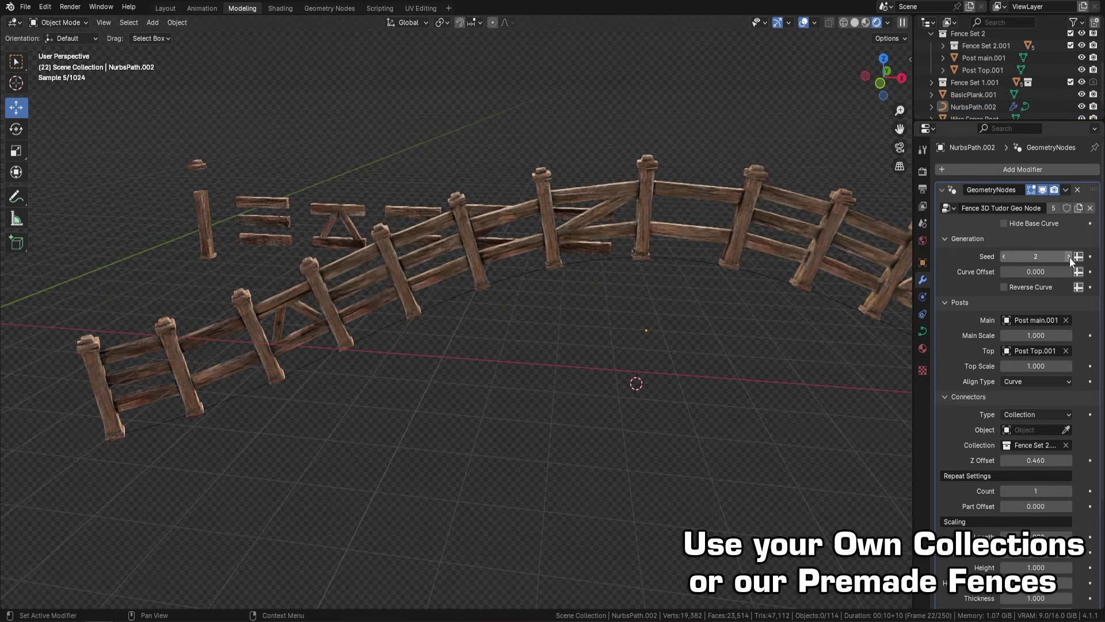
click(1007, 223)
scroll(530, 326, down, 4)
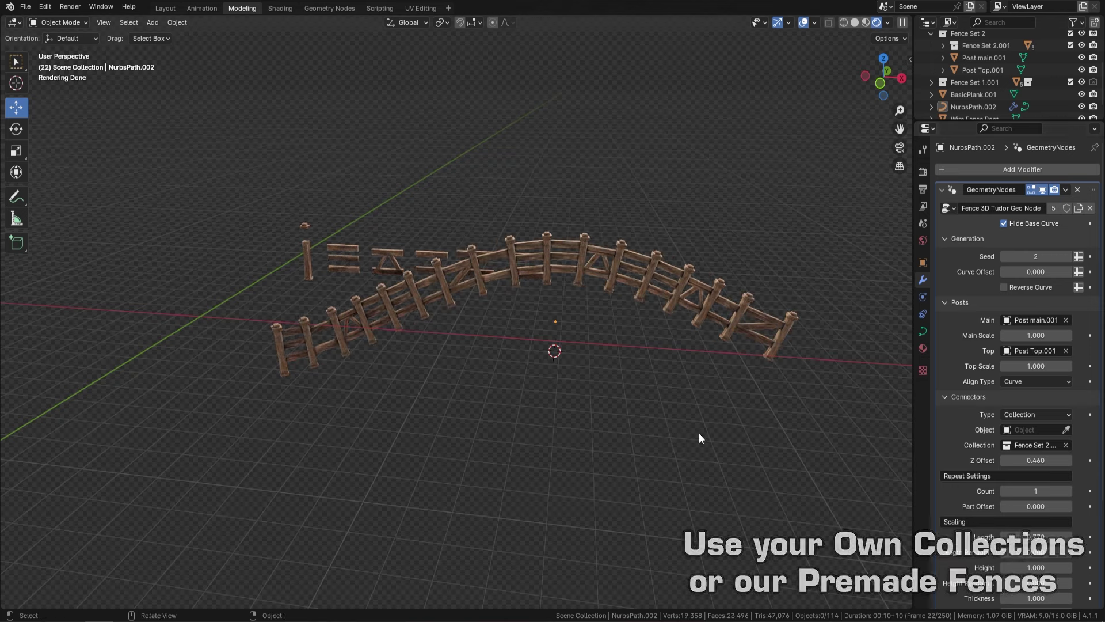
Add a path curve in front of the wire fence parts and subdivide it.
key(shift+a)
mouse_move(575, 338)
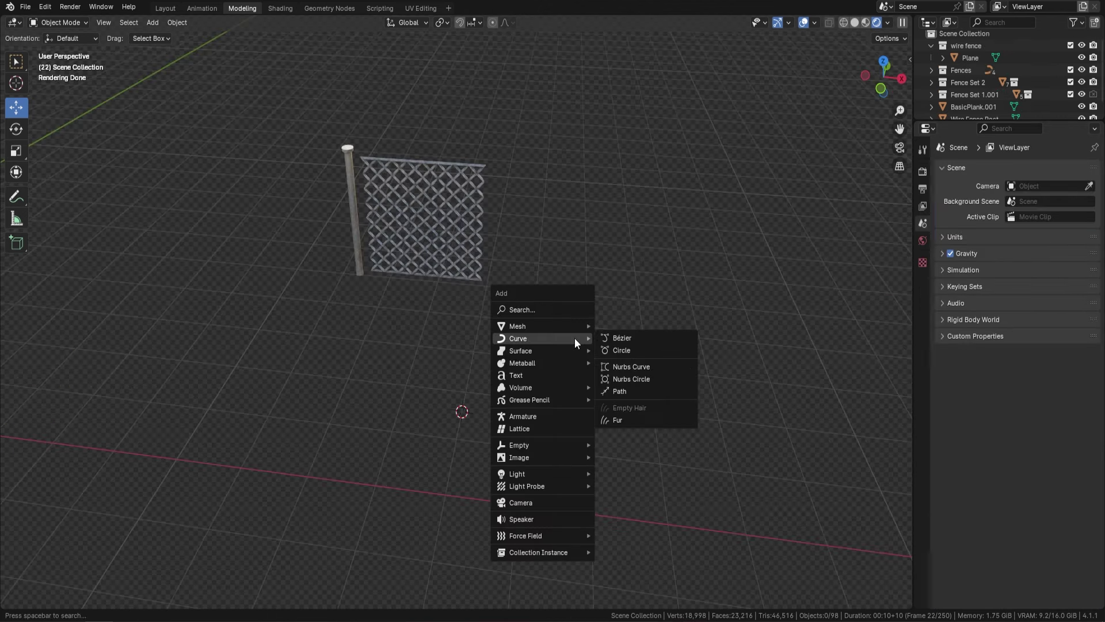
click(633, 393)
key(Tab)
right_click(607, 322)
click(590, 290)
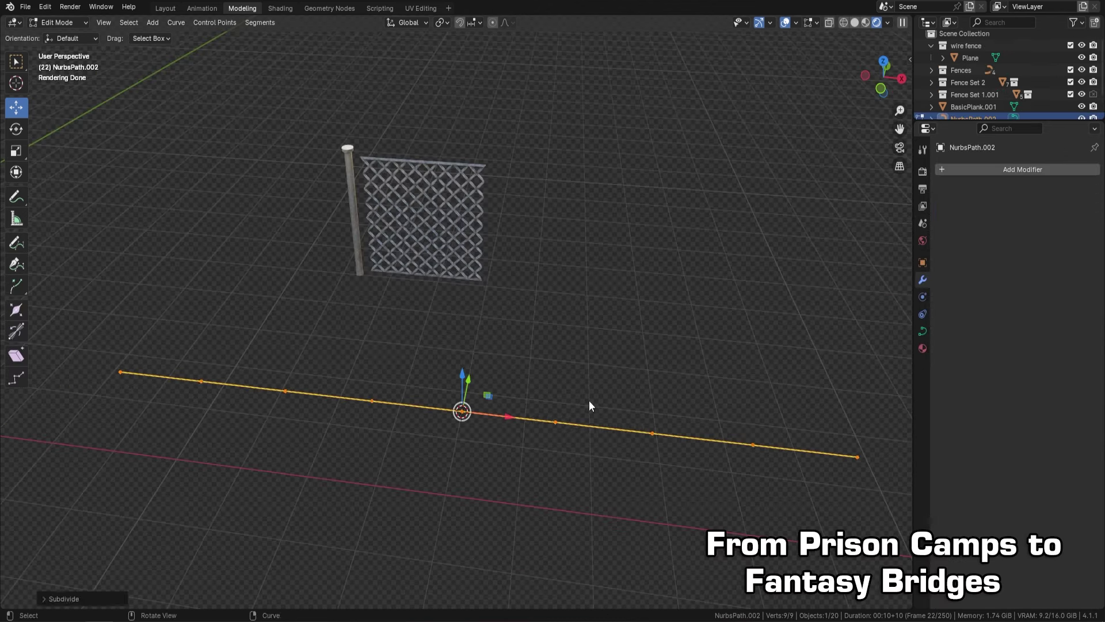
key(Tab)
Add a Geometry Nodes modifier with the Fence 3D Tudor Geo Node group to the subdivided path.
click(1009, 169)
click(981, 169)
click(948, 208)
click(895, 226)
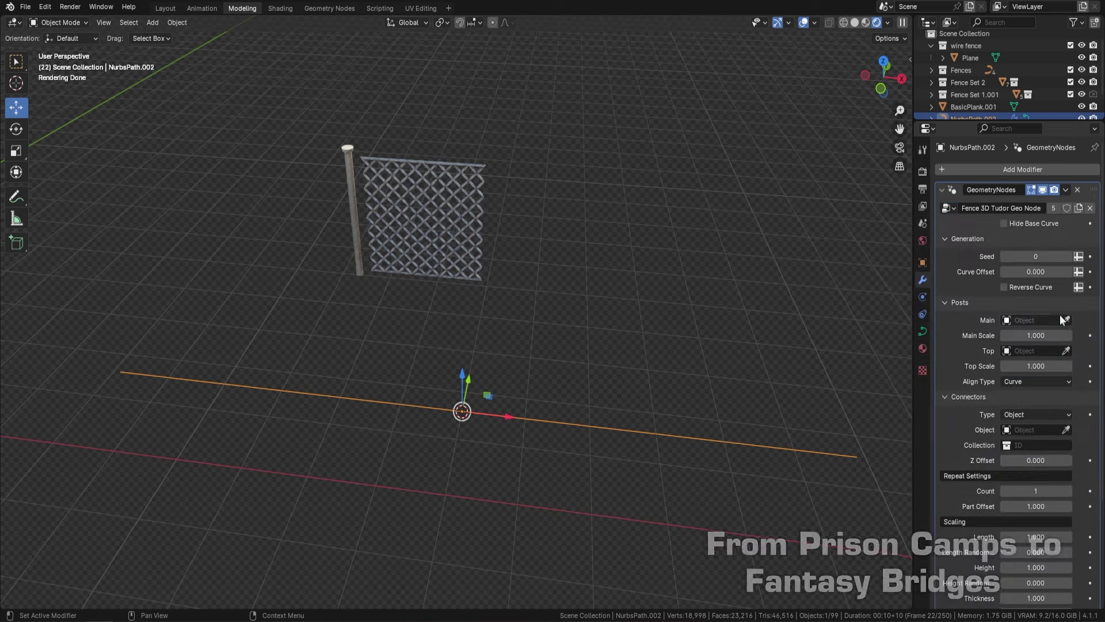
Build the fence from the Wire Fence Post and wire fence collection, with Z Offset 0.060, Length Randomness 0.193 and Height Randomness 0.080.
scroll(551, 330, down, 3)
click(1036, 415)
click(1029, 442)
click(1036, 444)
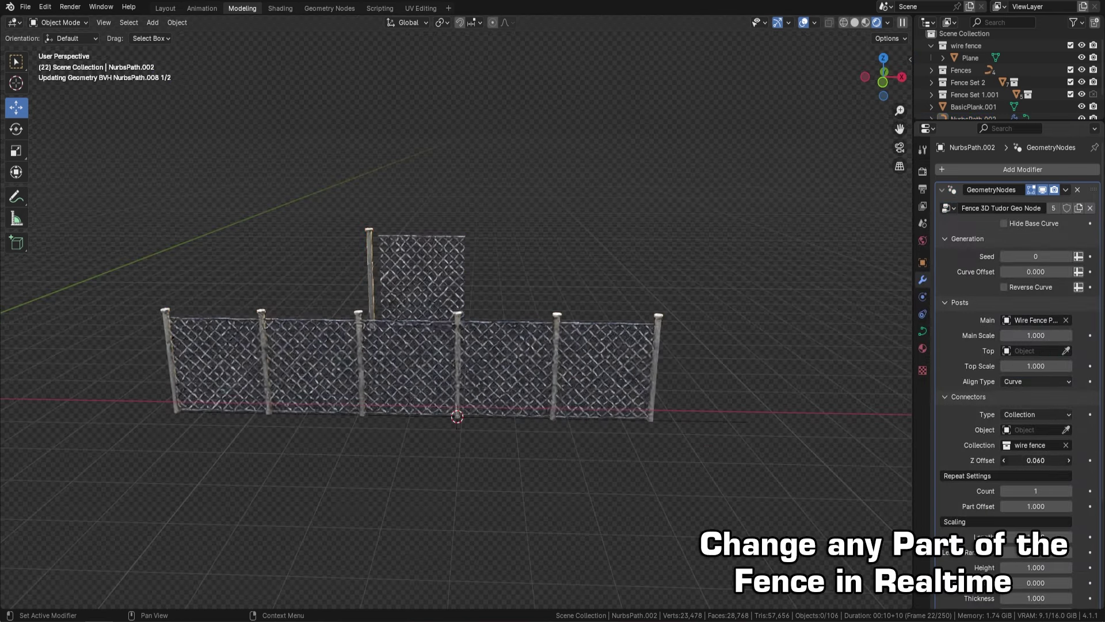
drag(1036, 551, 1051, 583)
In top view, extrude the path's end point repeatedly to bend the wire fence round into an oval enclosure.
key(KP_7)
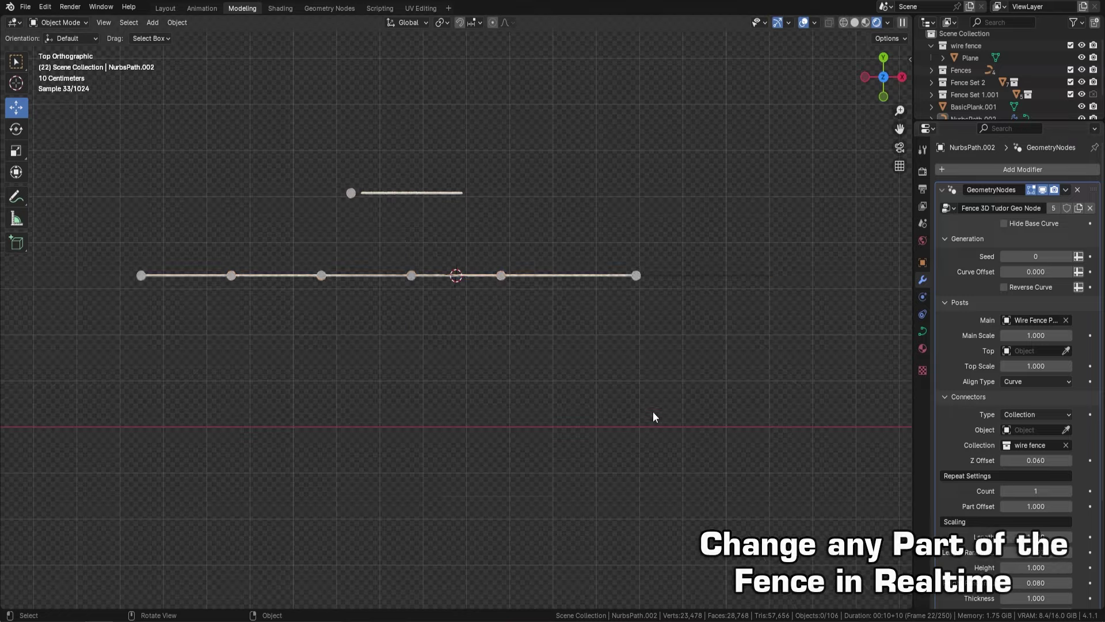
key(Tab)
scroll(719, 294, down, 3)
drag(588, 357, 629, 314)
click(630, 314)
key(e)
click(625, 220)
key(e)
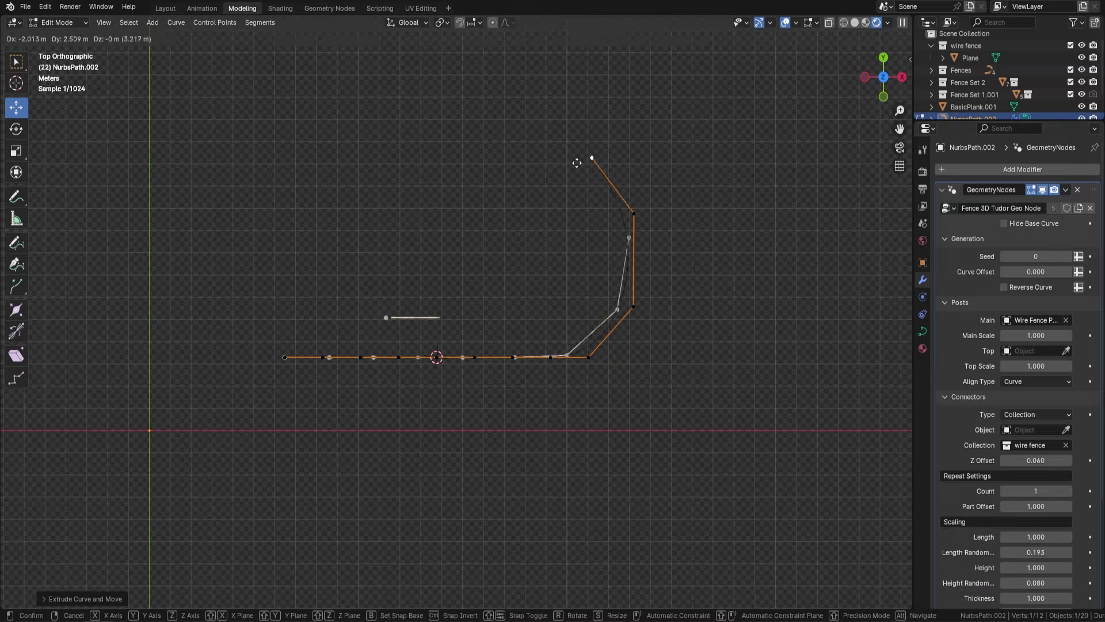
click(557, 159)
key(e)
click(435, 139)
key(e)
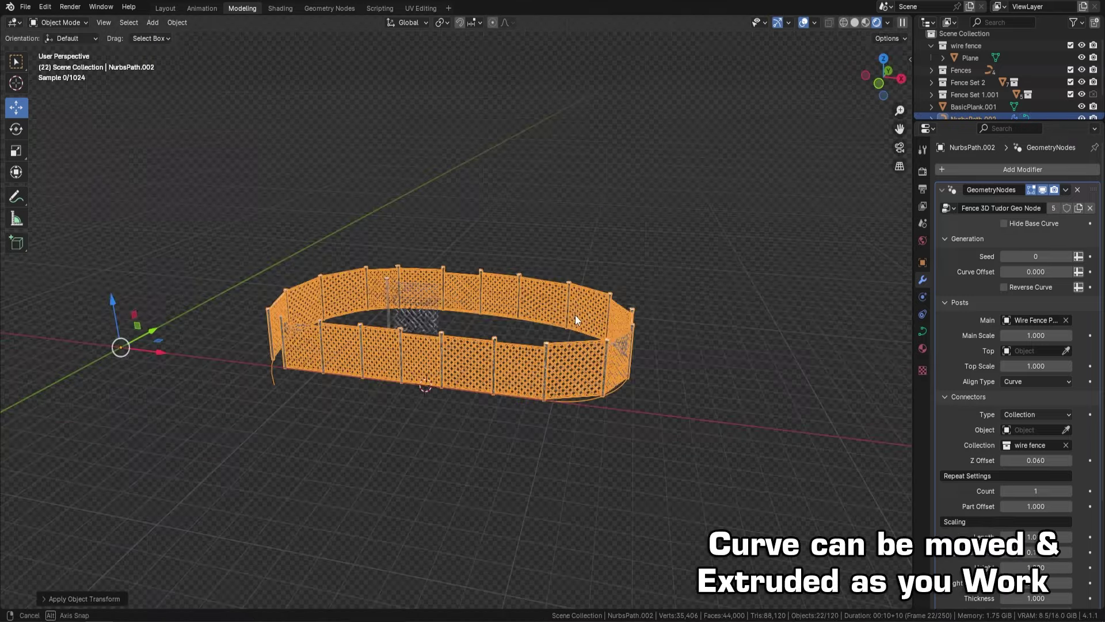
Raise a control point on the enclosure's front side with proportional editing and change the posts' Align Type.
middle_drag(573, 327, 525, 442)
click(457, 452)
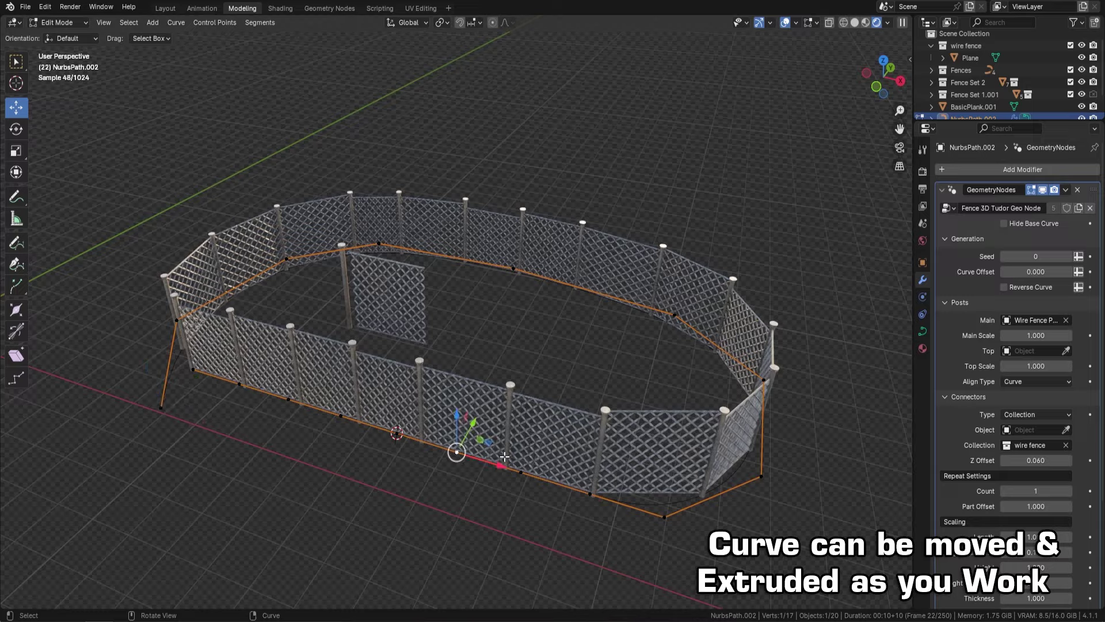
key(o)
drag(456, 410, 457, 311)
scroll(457, 346, down, 6)
click(1041, 381)
click(1030, 396)
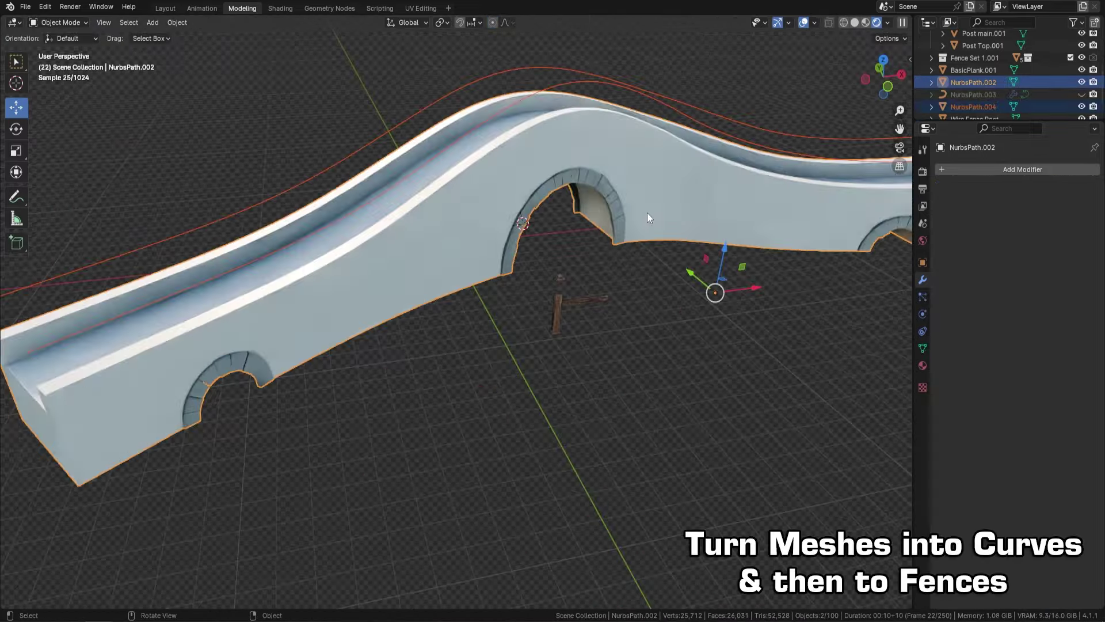
Convert the edges taken from the bridge parapets into curves and apply the Fence 3D Tudor Geo Node to the near one.
click(177, 23)
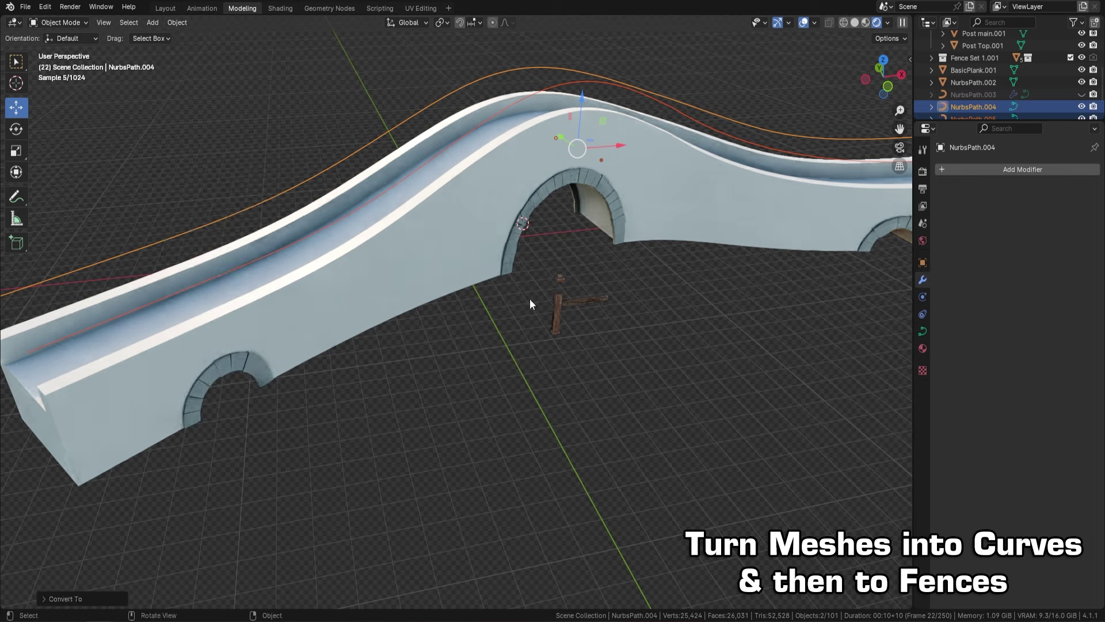
click(1022, 170)
click(990, 190)
Assign Post main.001, Post Top.001 and the basic plank as the bridge railing's main post, post top and connector.
click(1065, 320)
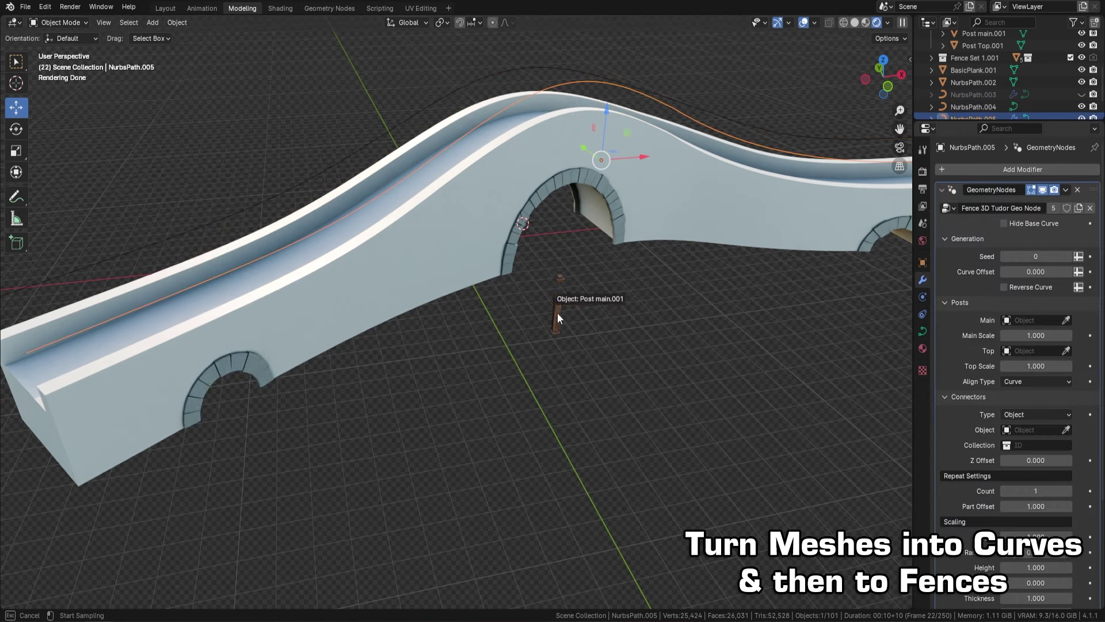
click(556, 318)
click(1066, 350)
click(561, 280)
click(1066, 430)
click(593, 300)
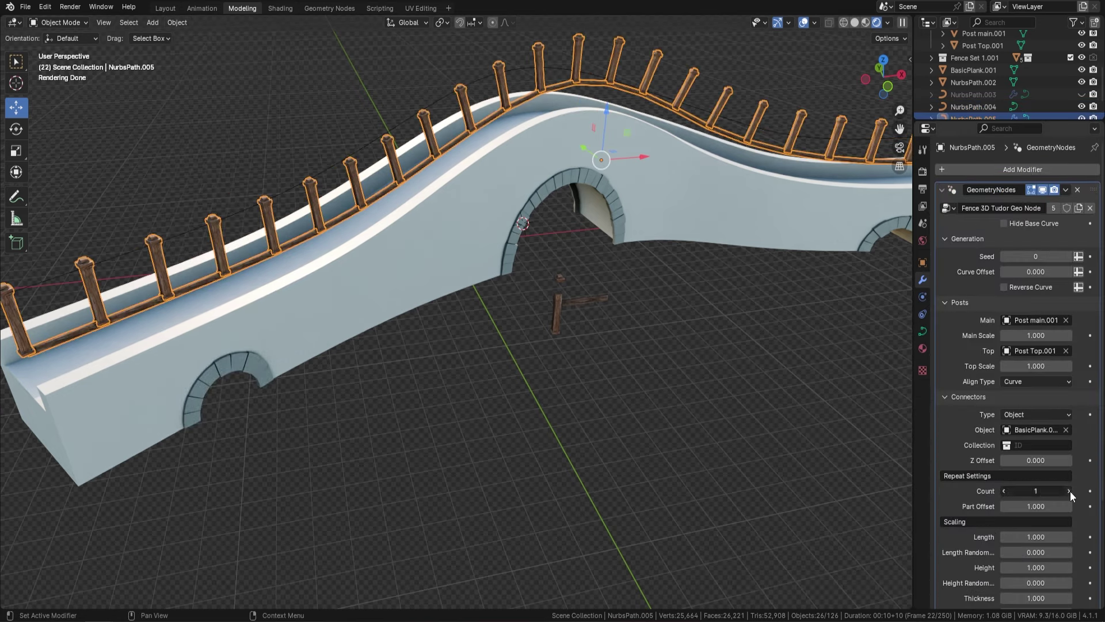
Set the railing's connector Count to 2, Part Offset to 0.670 and Z Offset to 0.500.
click(1069, 491)
drag(1047, 506, 1028, 506)
drag(1047, 460, 1072, 460)
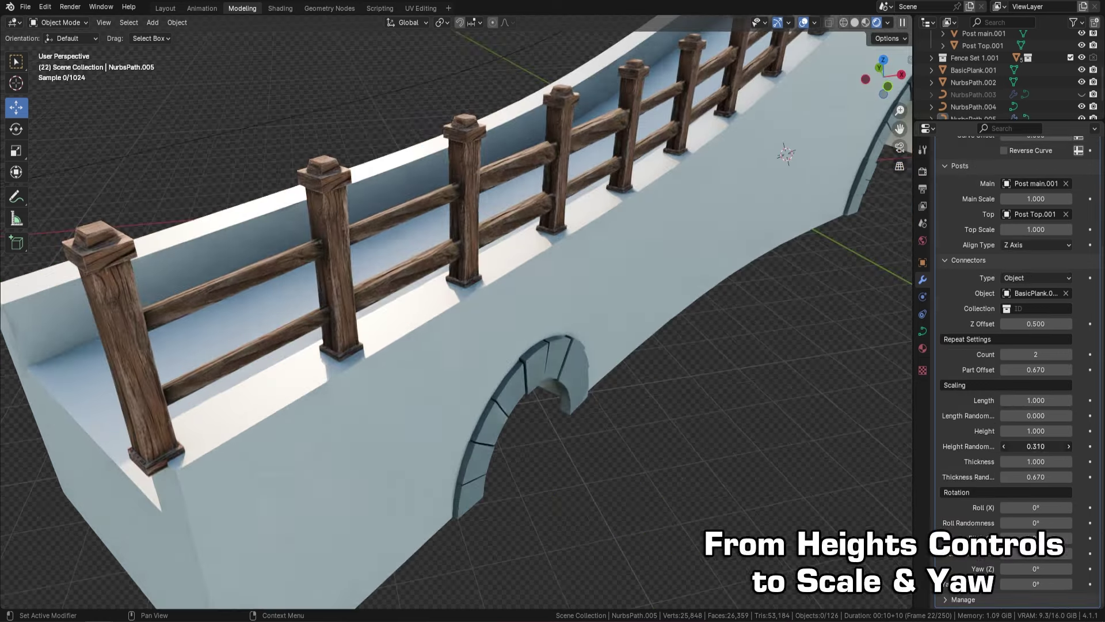
Set the planks' Height Randomness to -0.340, Roll Randomness to 5.19°, Pitch Randomness to 5.28° and Yaw Randomness to 4.05°.
drag(1036, 446, 1001, 446)
drag(1036, 523, 1038, 553)
drag(1036, 583, 1051, 584)
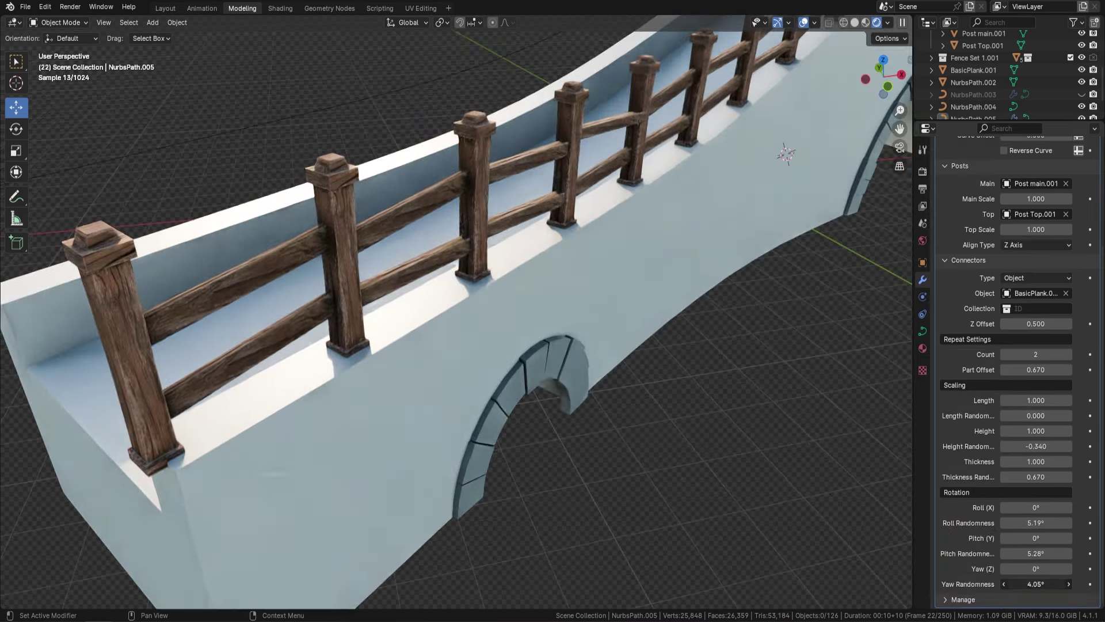
Set the railing's connector Count to 3 and Part Offset to 0.410.
drag(1036, 354, 1045, 354)
drag(1036, 369, 1019, 369)
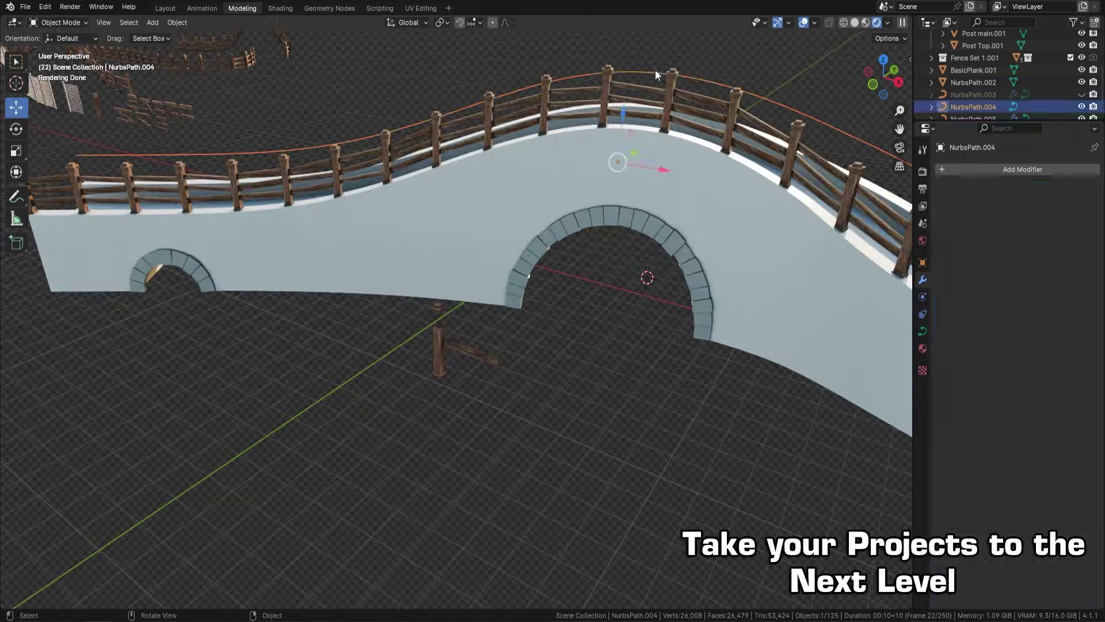
Copy the fence modifier to the curve on the opposite parapet and set its Seed to 1.
key(ctrl+l)
click(699, 164)
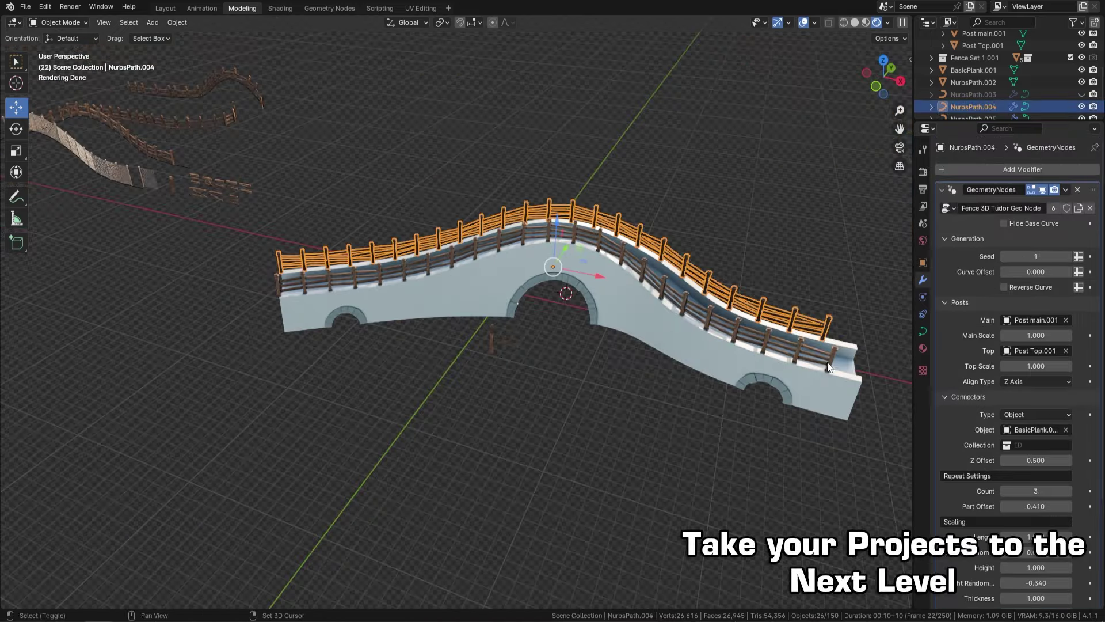
Move the end control points of both railing curves along the X axis at the bridge's end.
key(Tab)
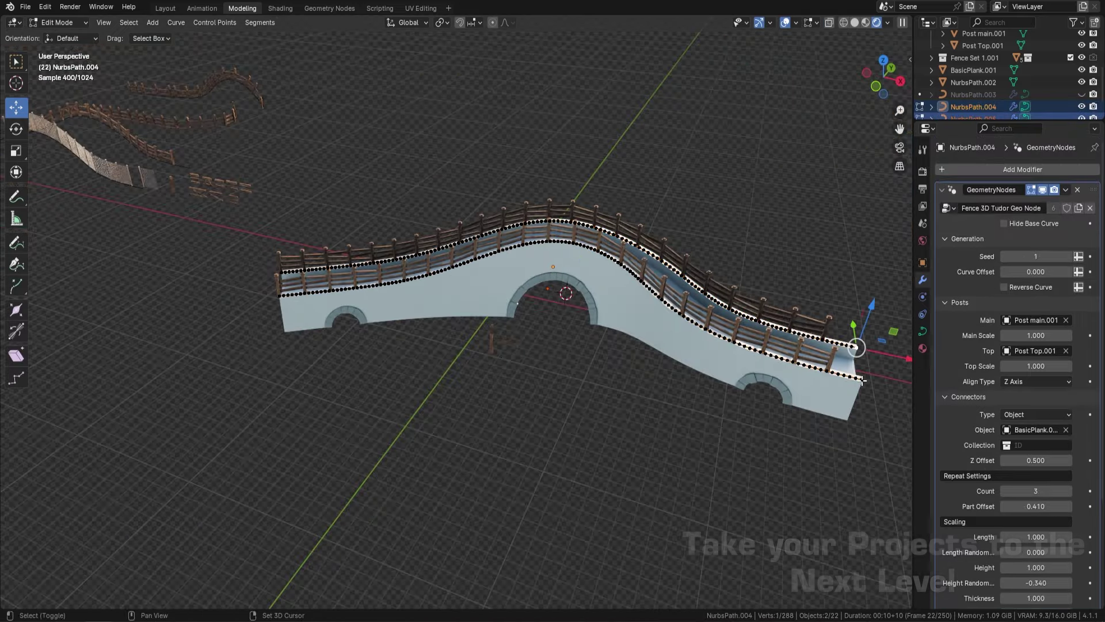
key(g)
key(x)
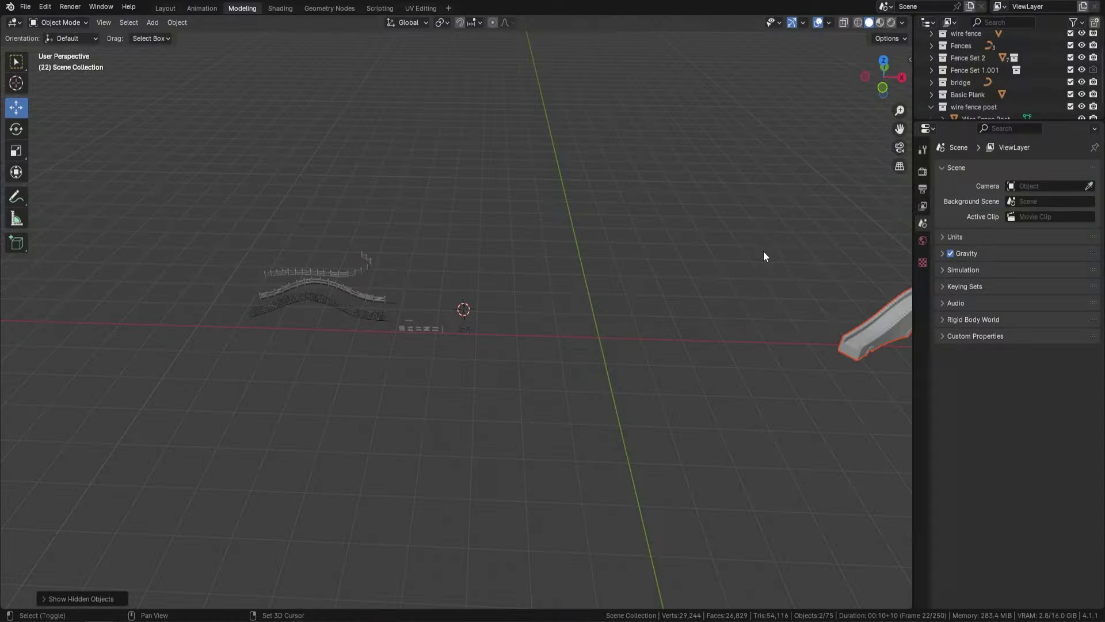
Examine the bridge mesh, the three sample fences and the separate fence parts from several angles.
scroll(394, 275, up, 5)
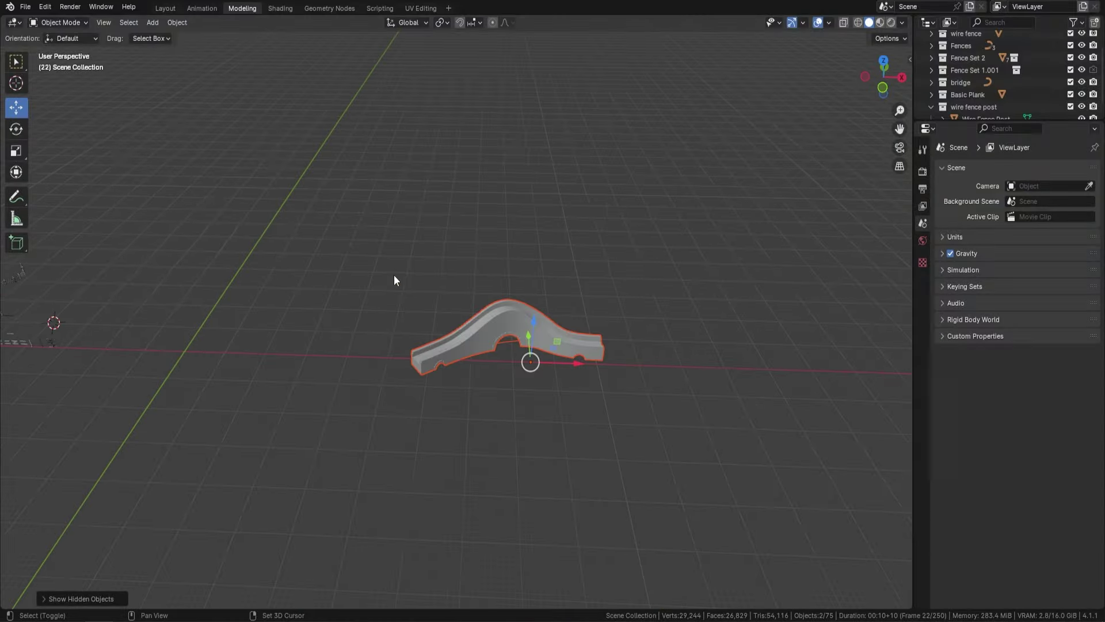
shift+middle_drag(501, 405, 425, 294)
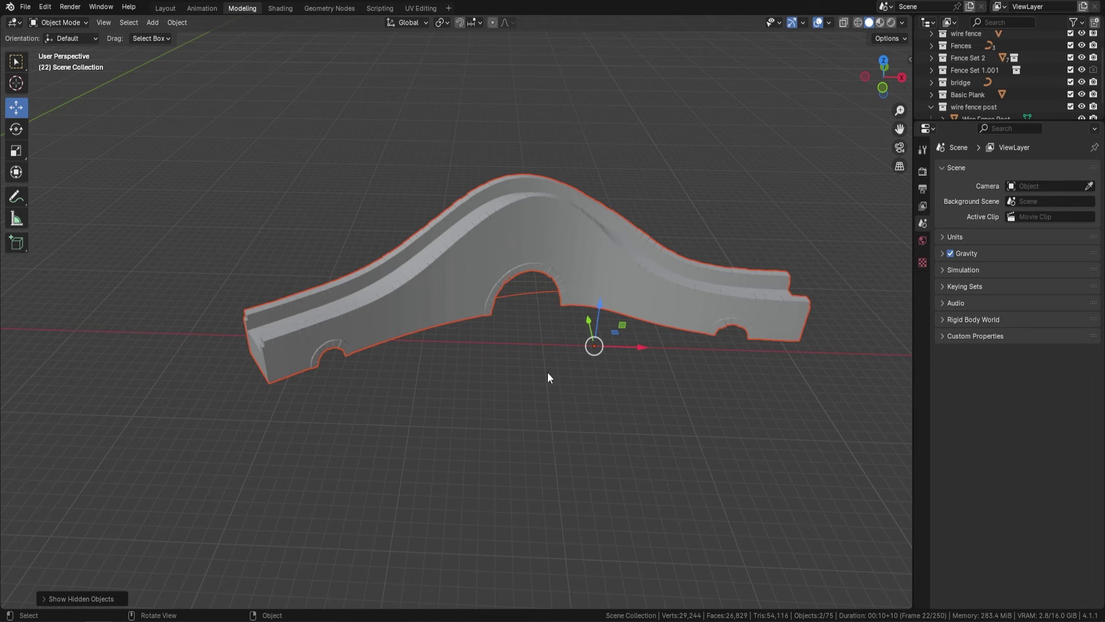
middle_drag(503, 240, 612, 275)
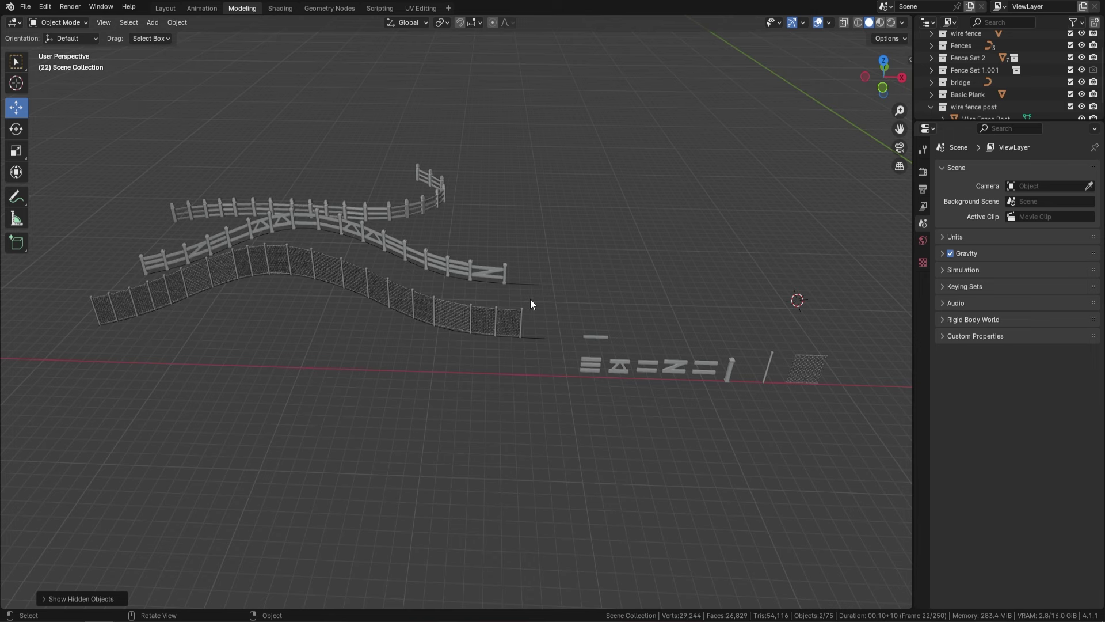
scroll(471, 330, up, 3)
shift+middle_drag(471, 329, 590, 350)
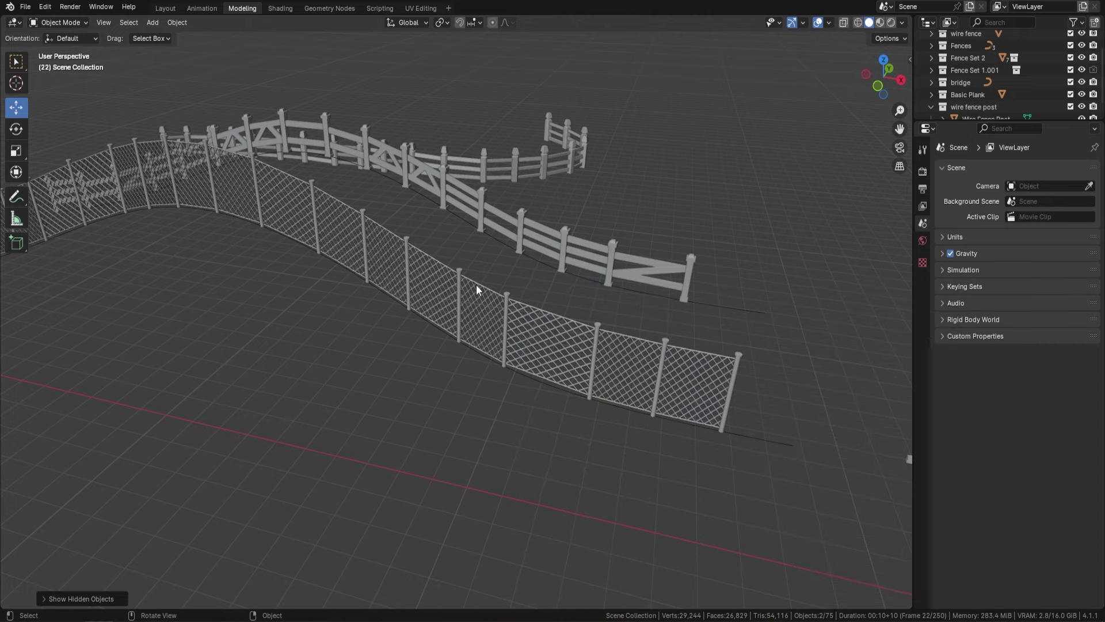
scroll(482, 257, down, 4)
middle_drag(461, 318, 502, 201)
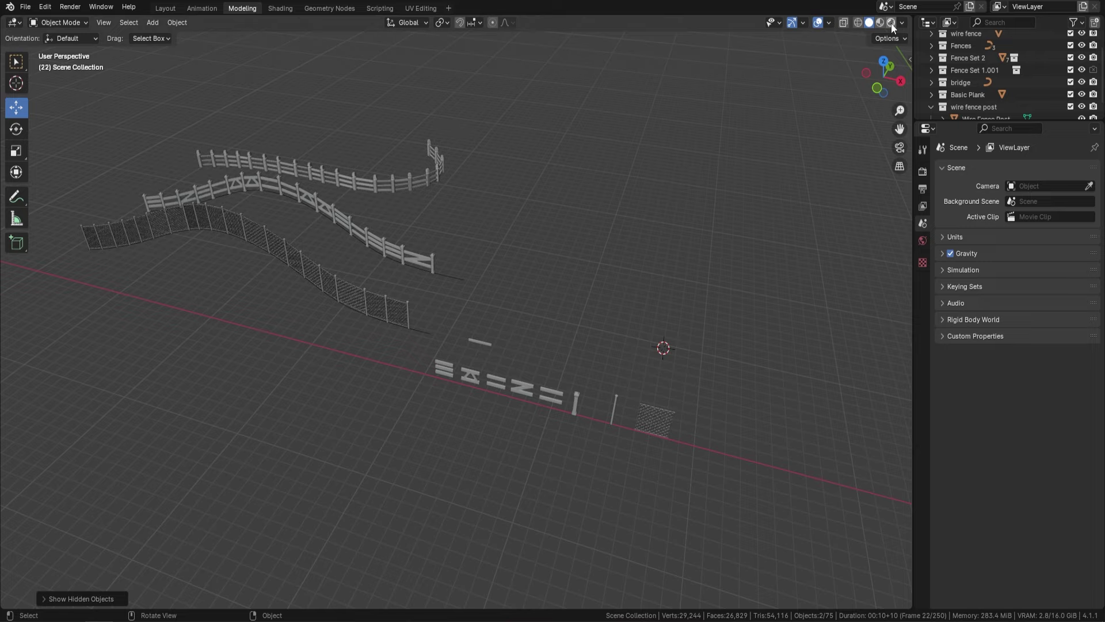
Switch the viewport to rendered shading and inspect the textured wire and wooden fences up close.
key(z)
scroll(345, 223, up, 4)
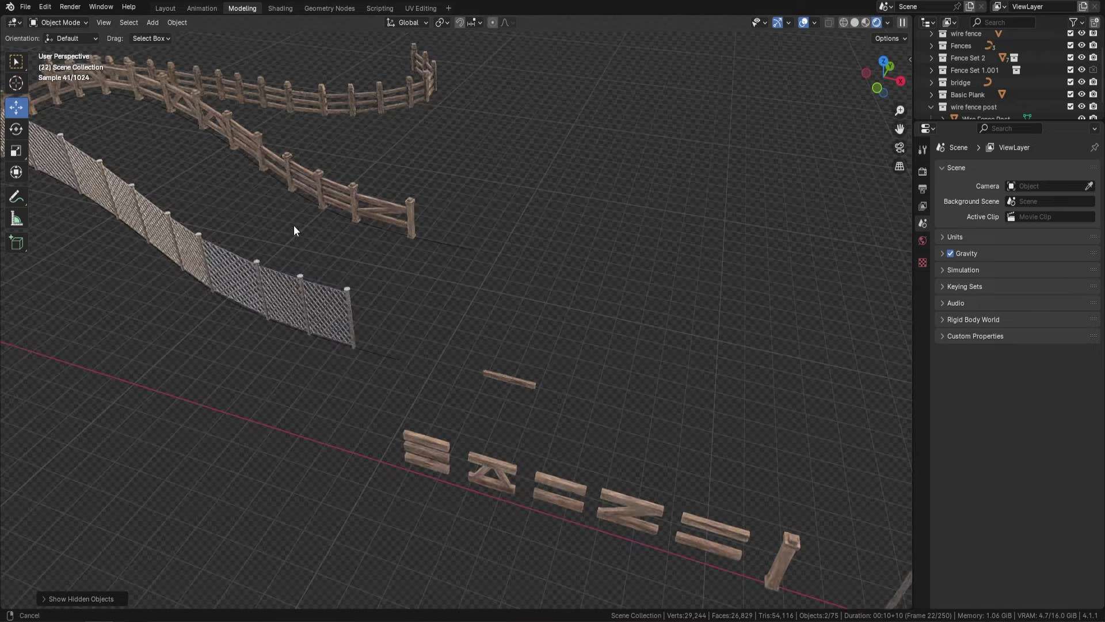
shift+middle_drag(293, 226, 492, 327)
scroll(493, 331, up, 3)
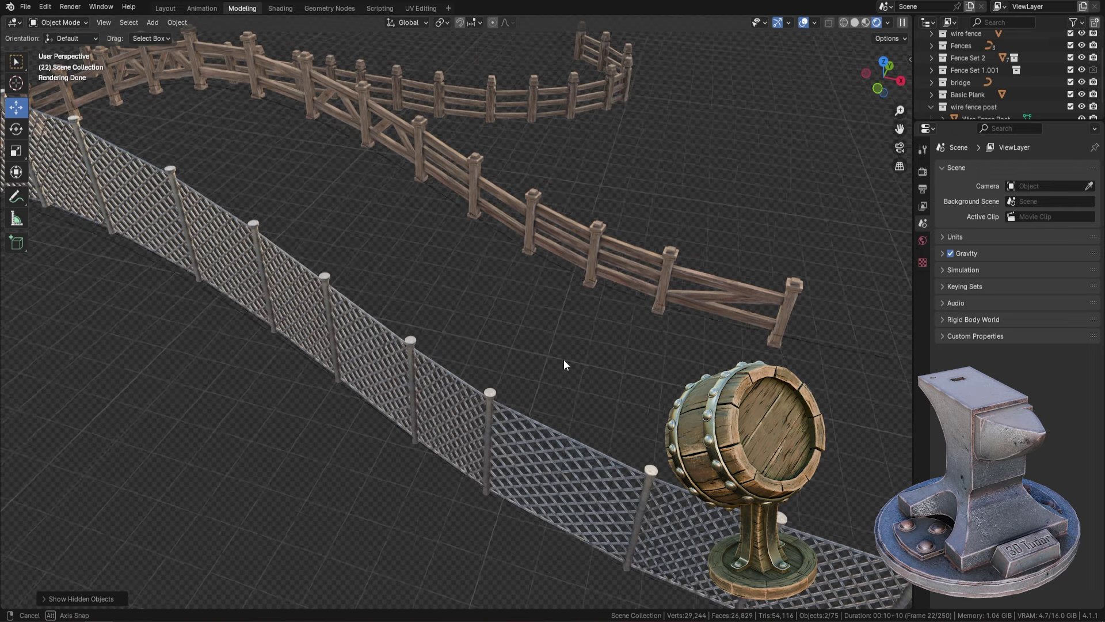
middle_drag(564, 360, 574, 403)
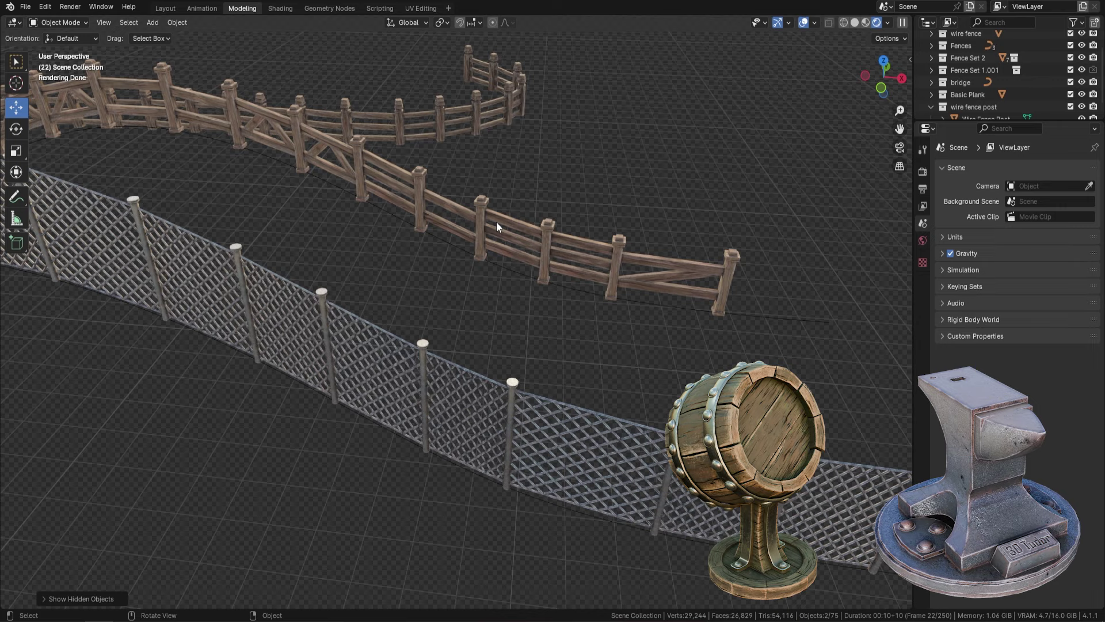
Switch the viewport to solid shading and frame the empty area behind the separate fence parts.
scroll(496, 222, down, 5)
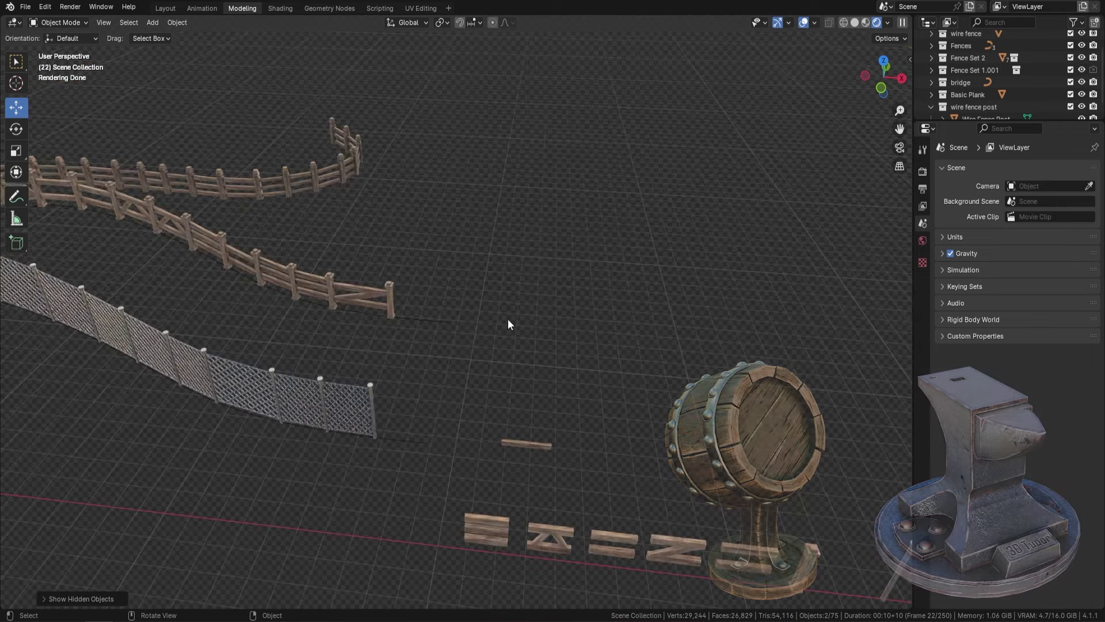
shift+middle_drag(554, 349, 386, 299)
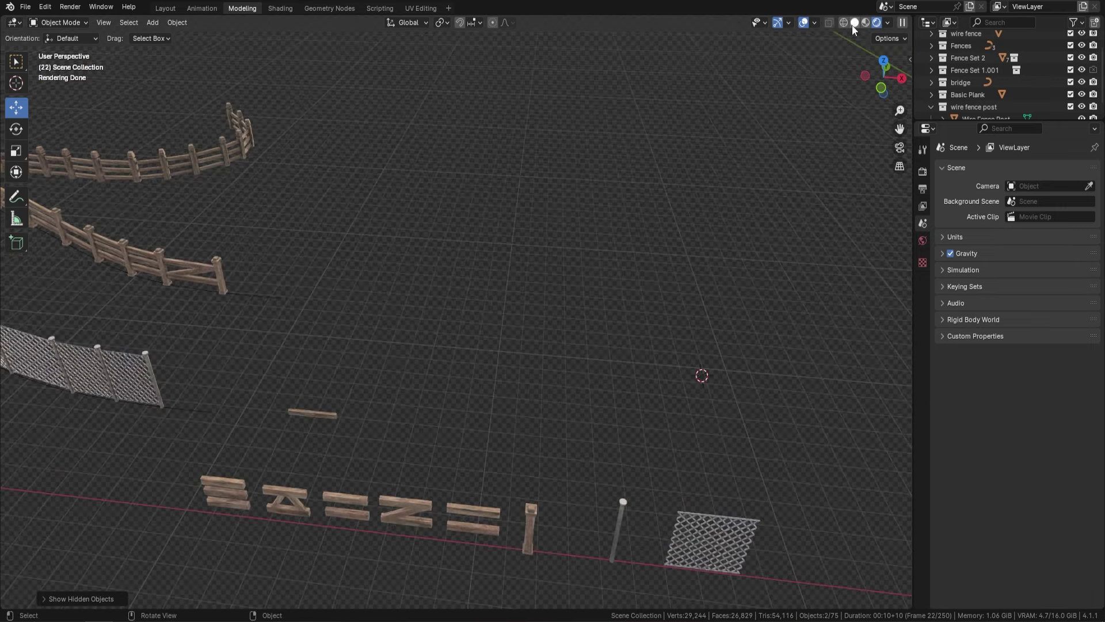
click(855, 22)
mouse_move(765, 341)
shift+middle_down()
mouse_move(626, 276)
mouse_move(624, 305)
shift+middle_up()
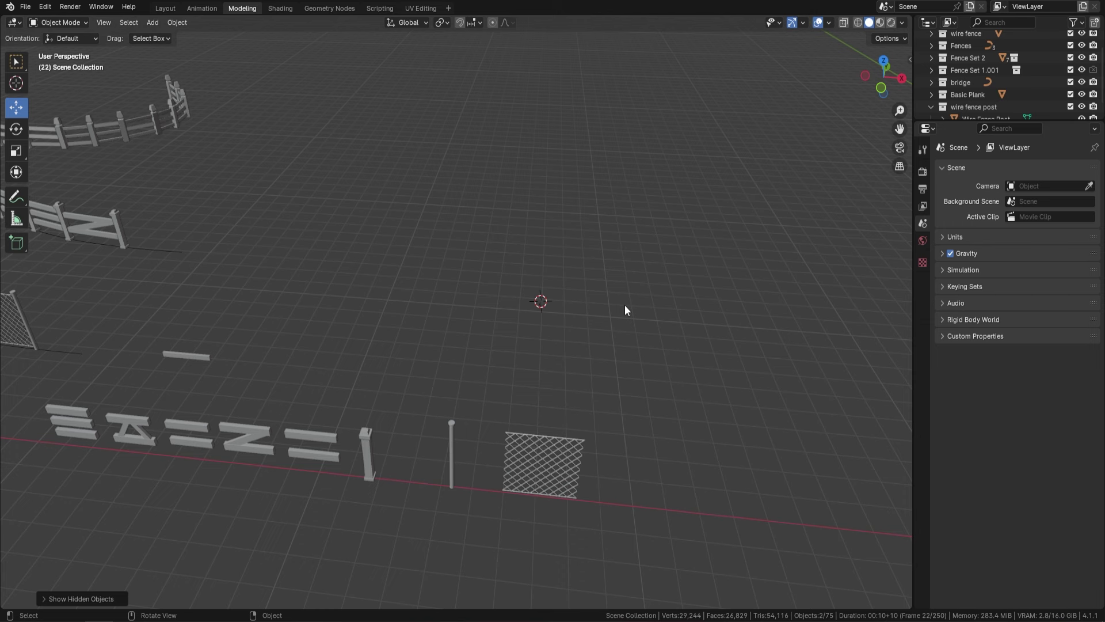
Add a path curve at the 3D cursor and scale it up by about 3.79.
key(shift+a)
mouse_move(624, 305)
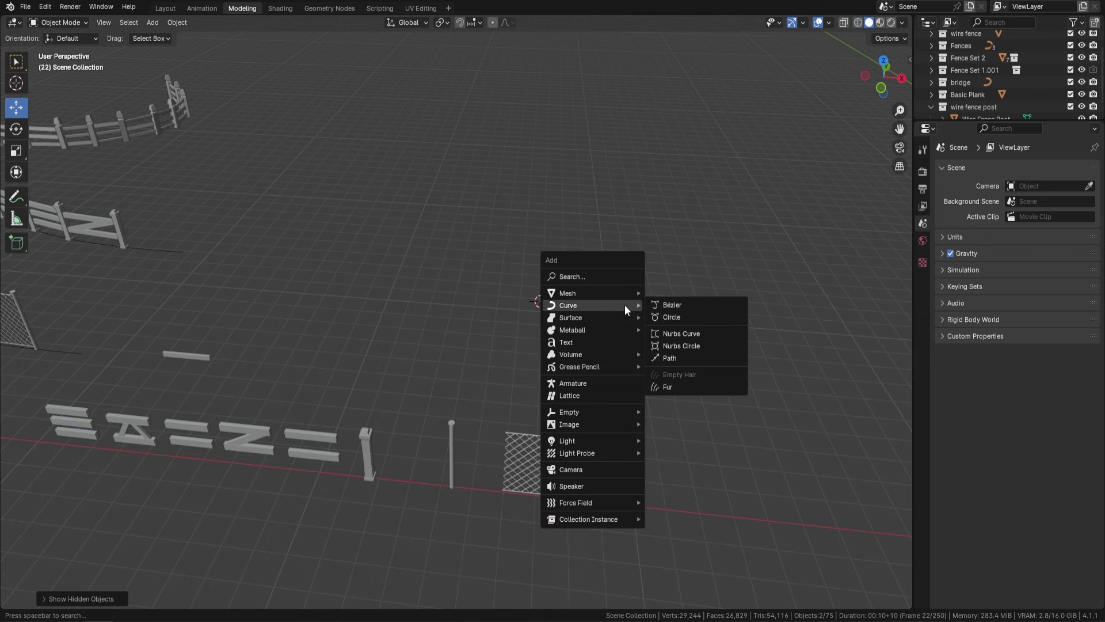
click(702, 358)
key(s)
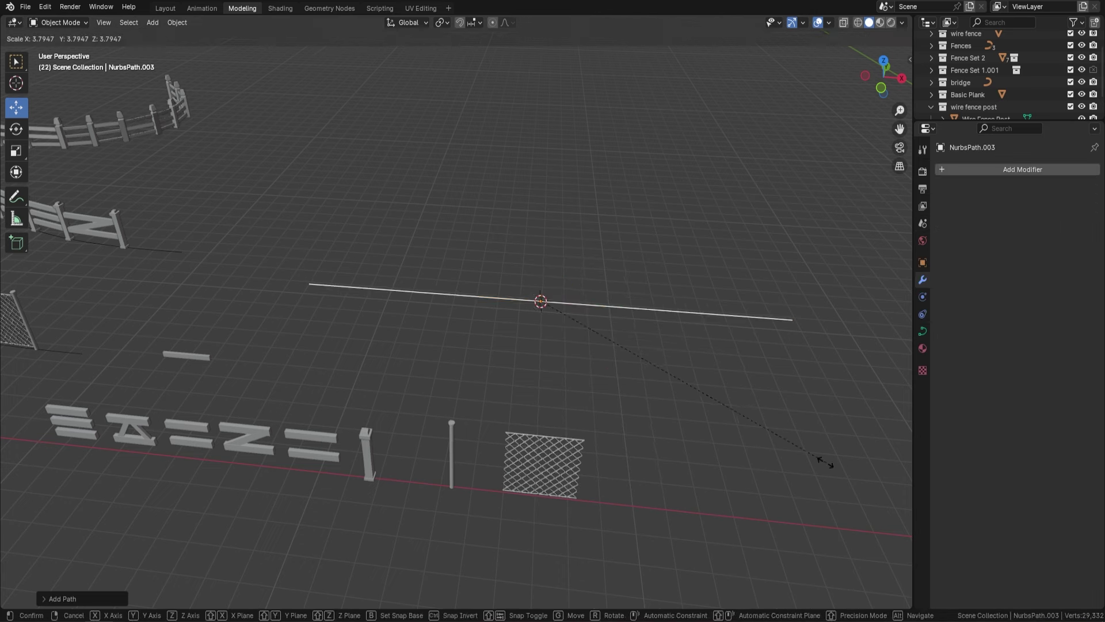
click(620, 329)
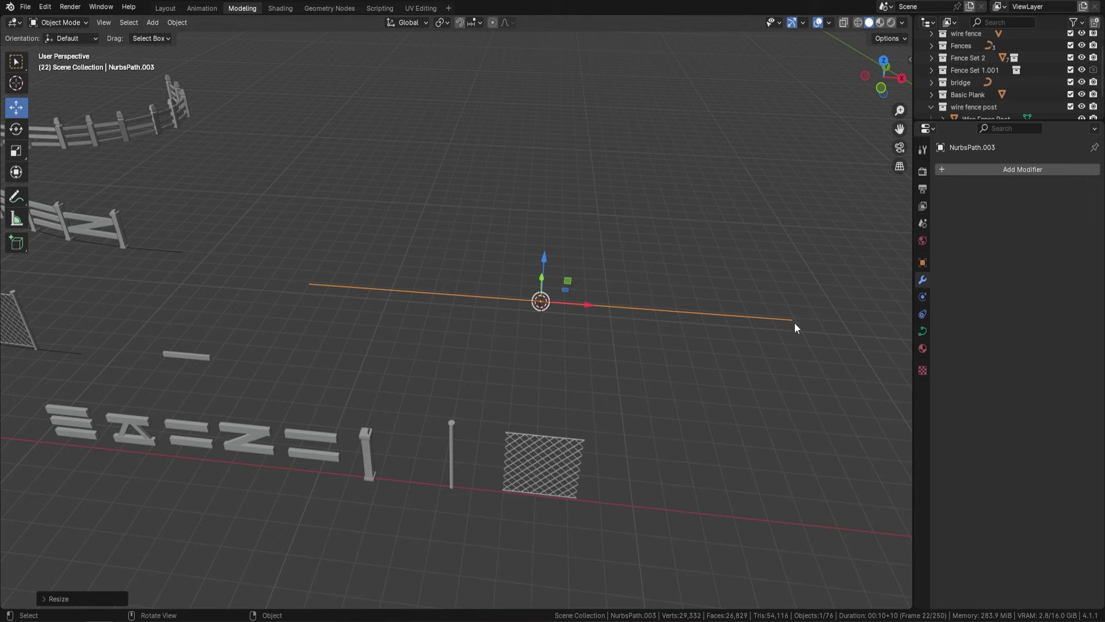
Examine the sample wire and wooden fences and the separate planks, posts and wire panel.
scroll(461, 282, down, 2)
shift+middle_drag(293, 295, 668, 346)
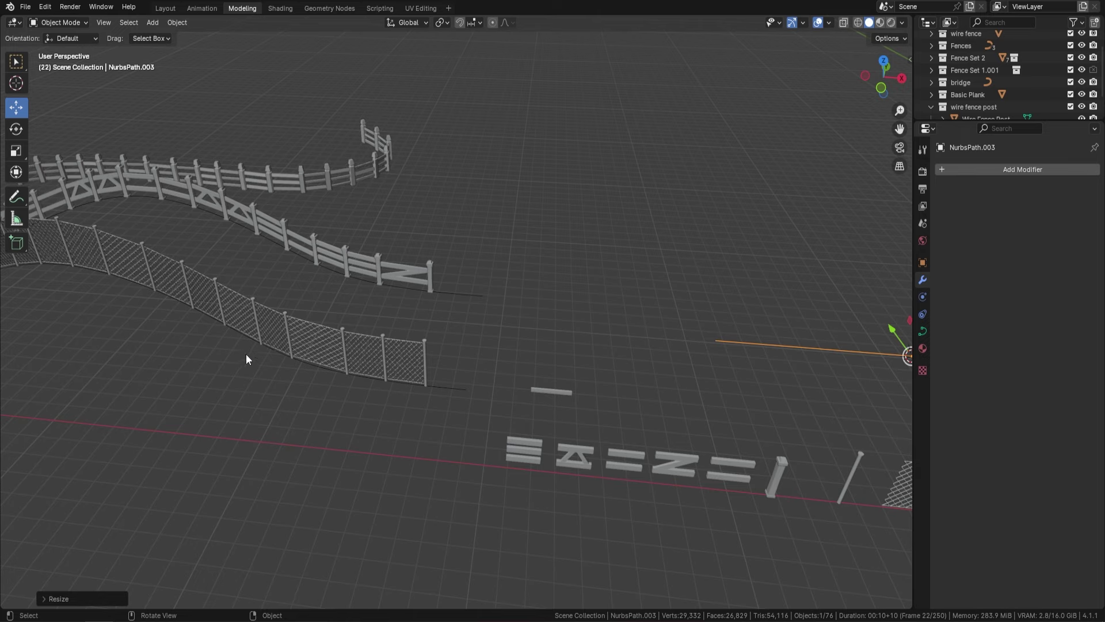
shift+middle_drag(236, 281, 287, 274)
shift+middle_drag(160, 300, 298, 287)
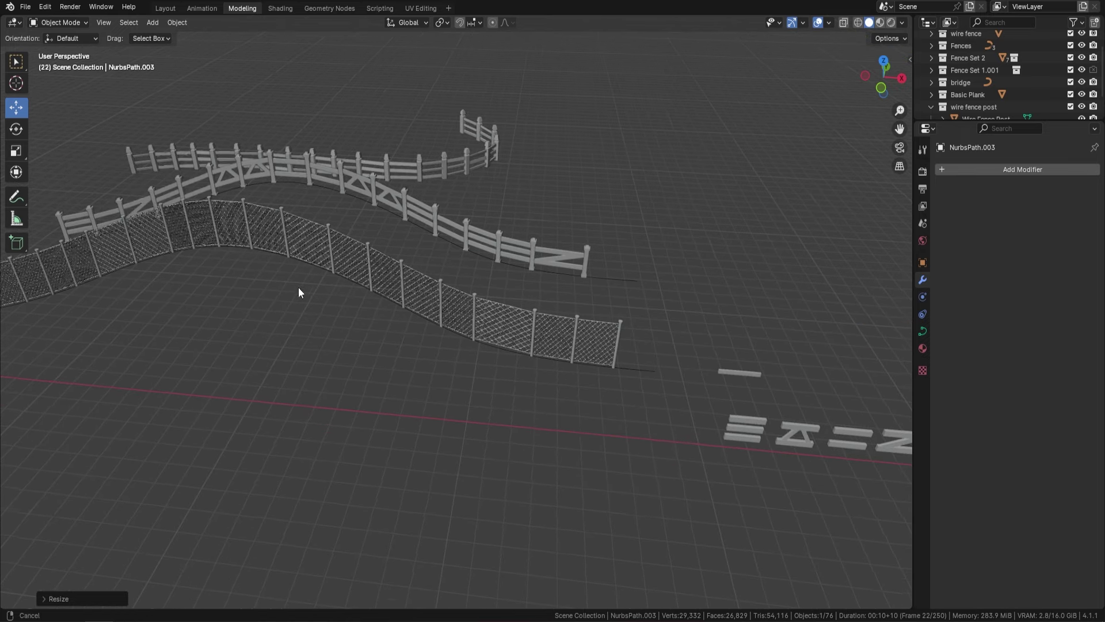
scroll(380, 247, up, 2)
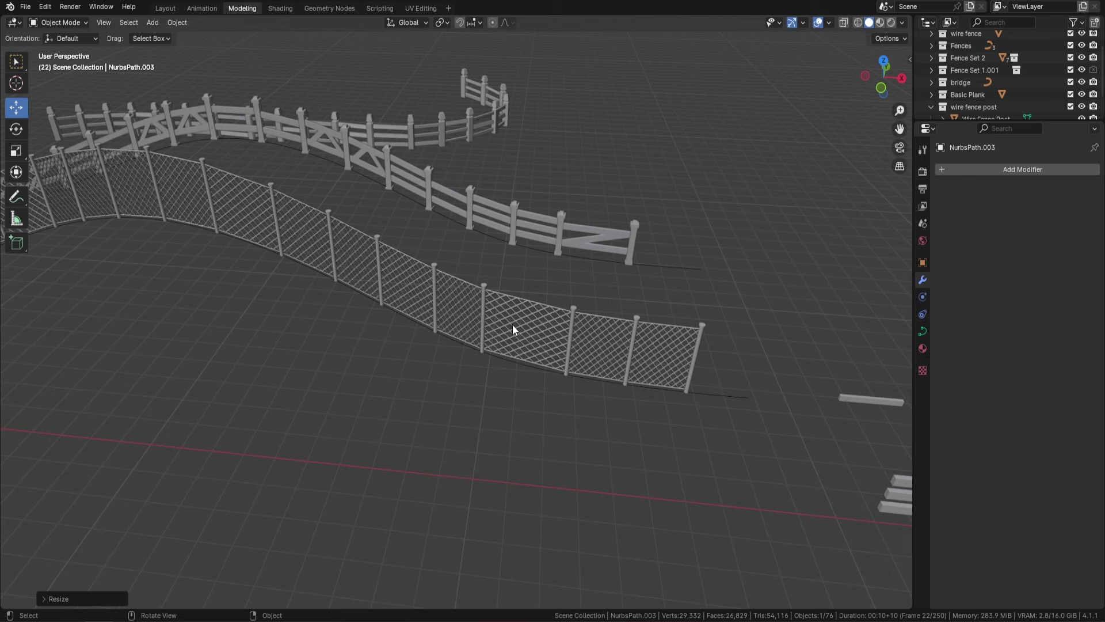
scroll(512, 323, down, 3)
shift+middle_drag(323, 321, 450, 306)
shift+middle_drag(765, 363, 533, 312)
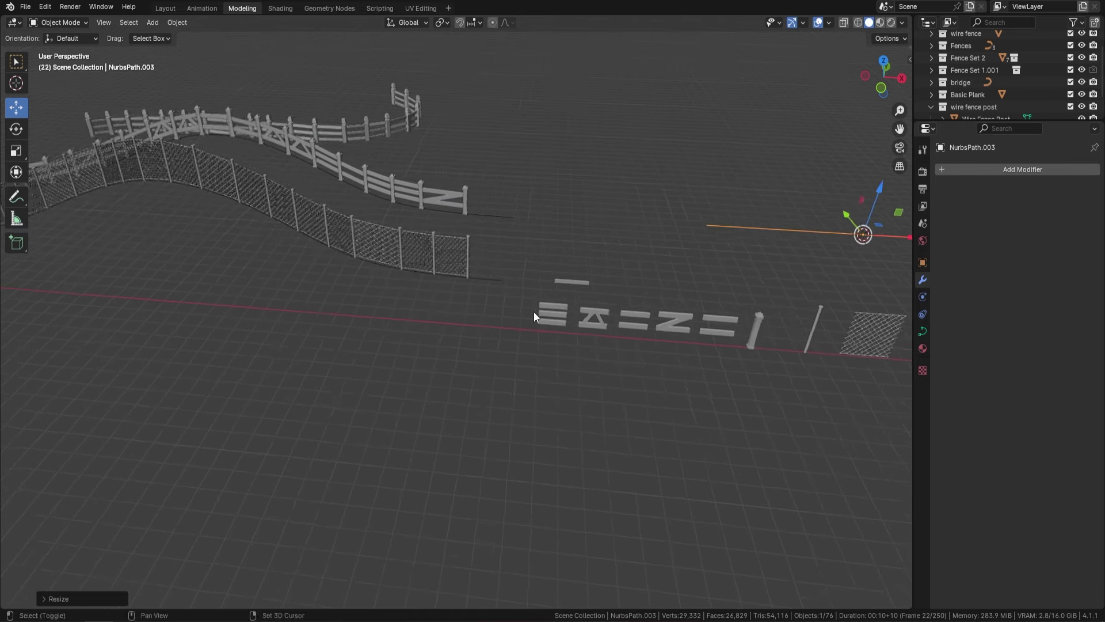
shift+middle_drag(878, 352, 575, 321)
scroll(690, 308, up, 5)
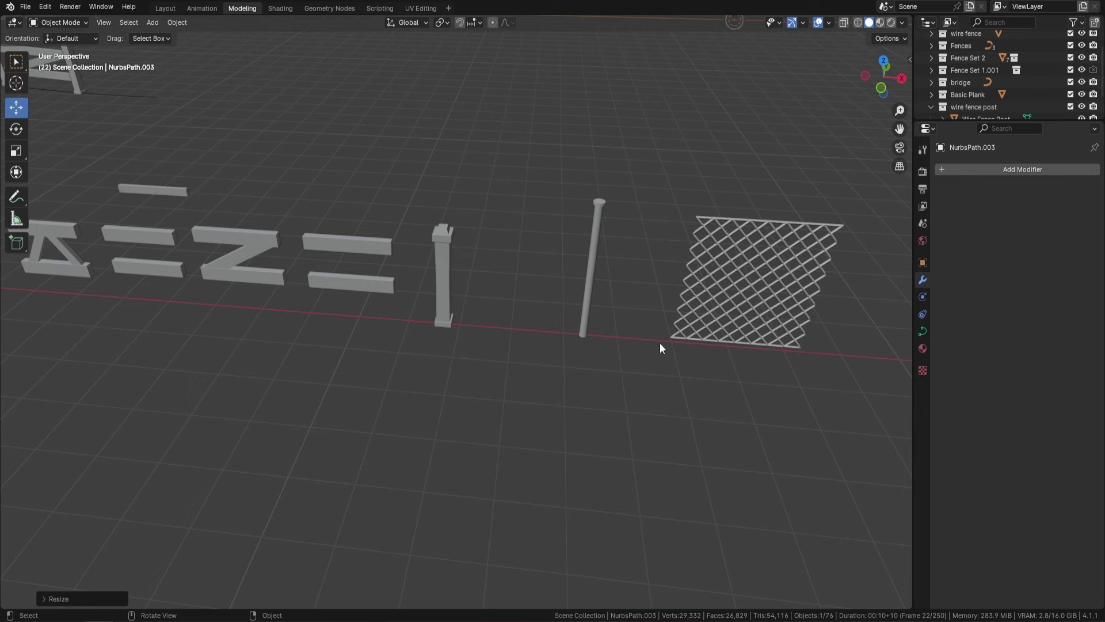
shift+middle_drag(455, 223, 627, 264)
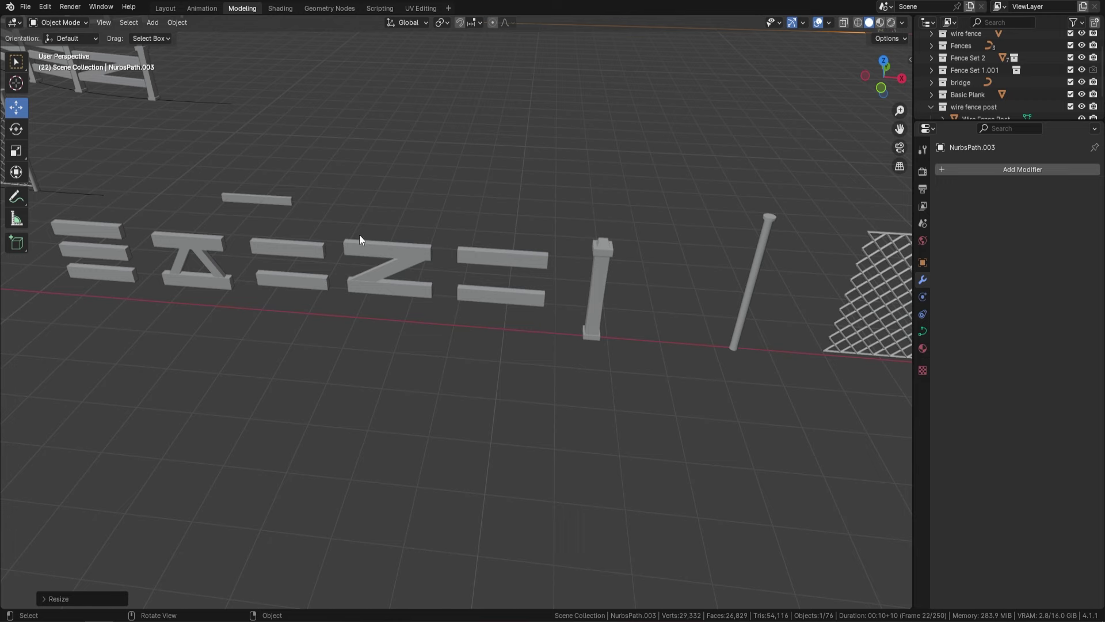
scroll(300, 202, down, 5)
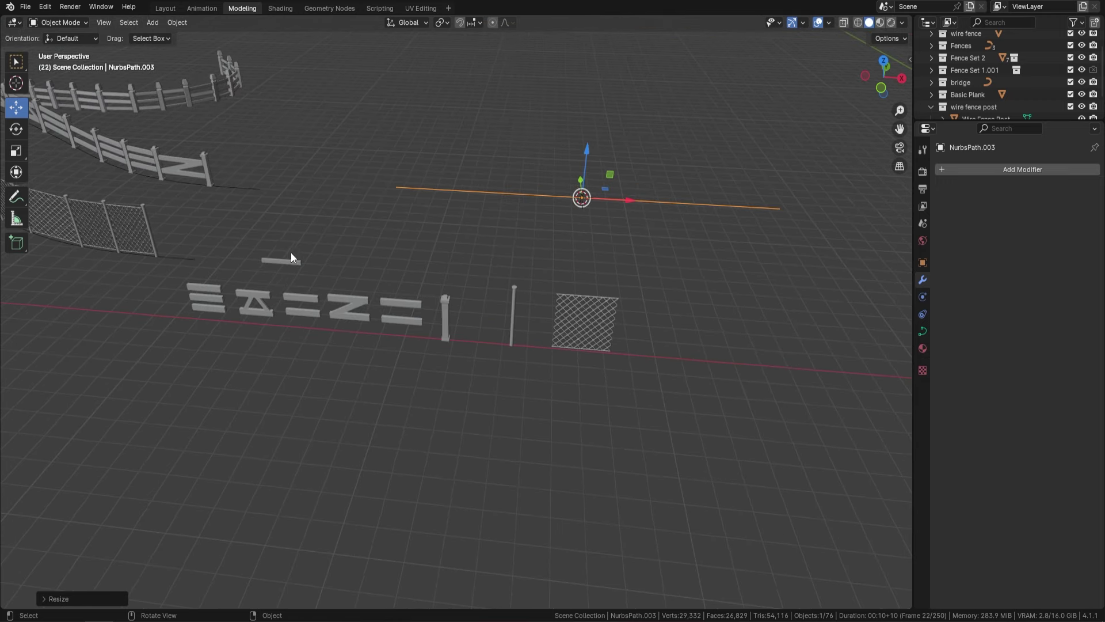
scroll(250, 253, up, 2)
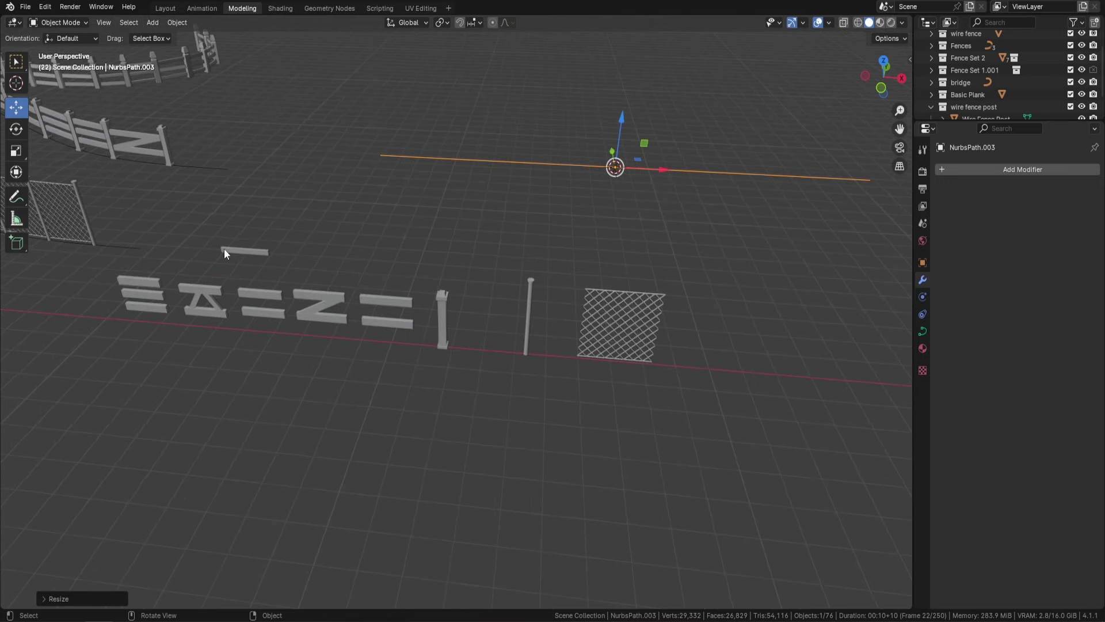
Add a Geometry Nodes modifier to the new path and assign the Fence.001 node group.
shift+middle_drag(448, 230, 377, 246)
click(1042, 170)
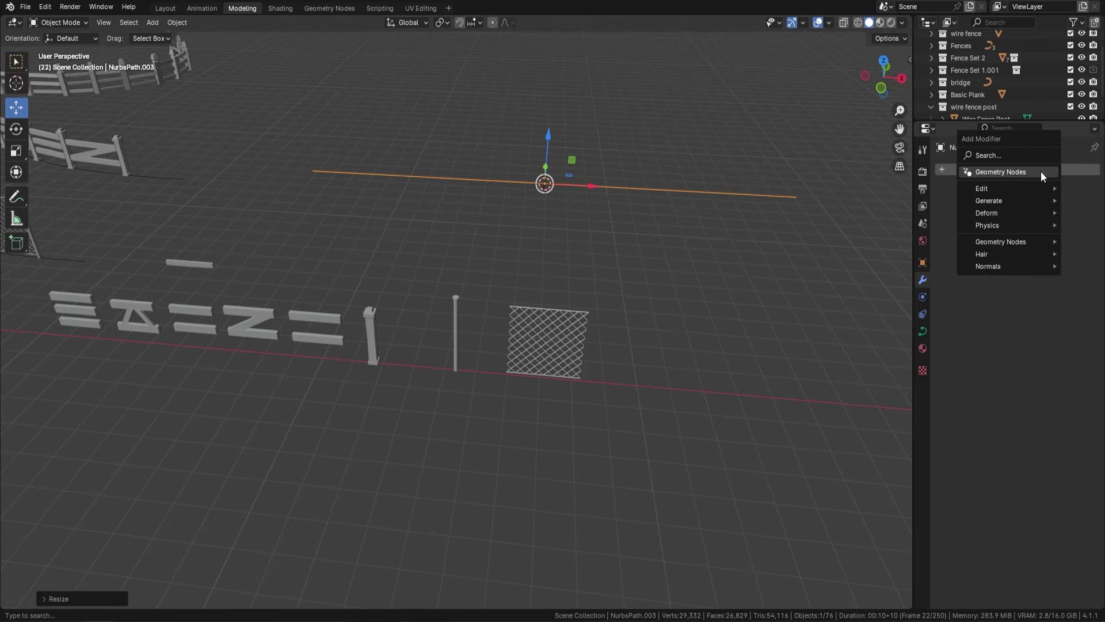
click(1018, 171)
click(948, 208)
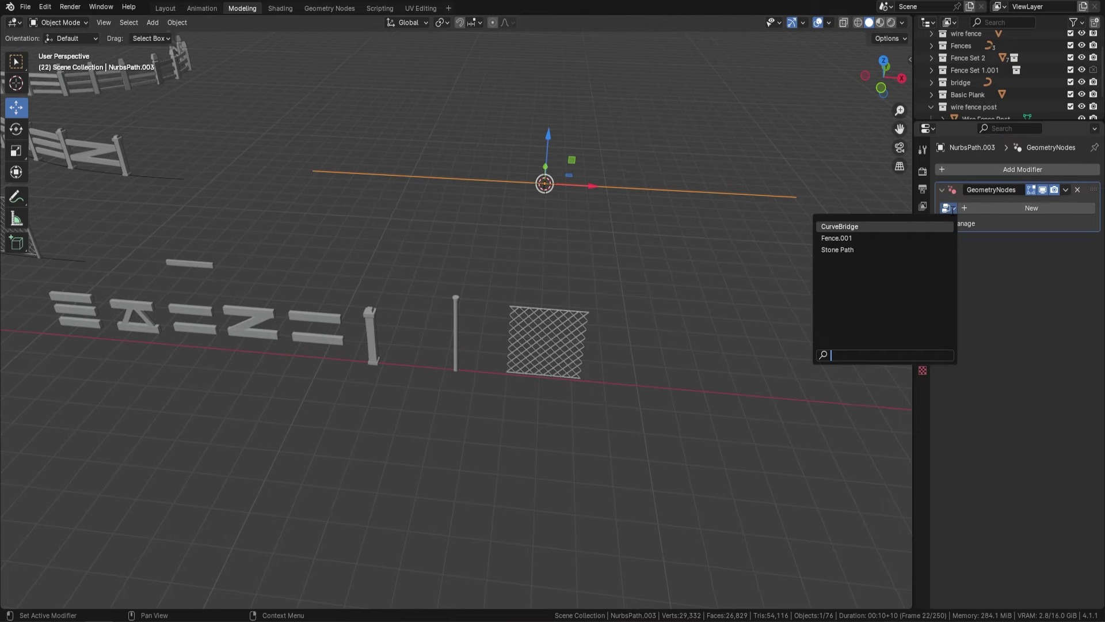
click(857, 237)
Replace the modifier's main post object with Post main.001, sampled from the wooden post in the scene.
middle_drag(375, 215, 451, 269)
scroll(369, 264, up, 3)
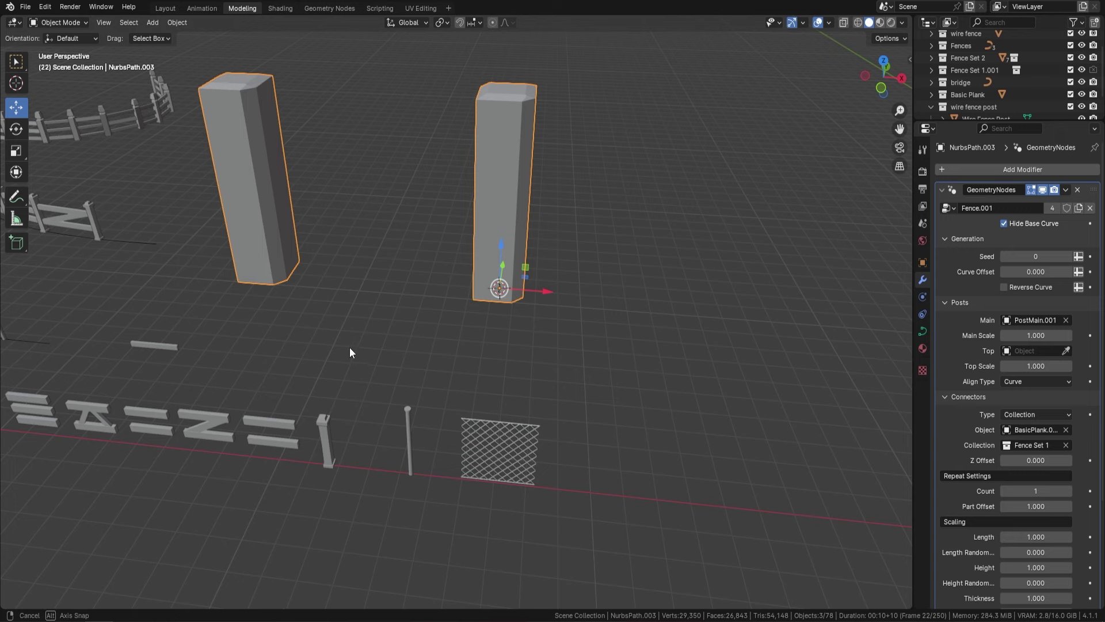
middle_drag(350, 347, 229, 375)
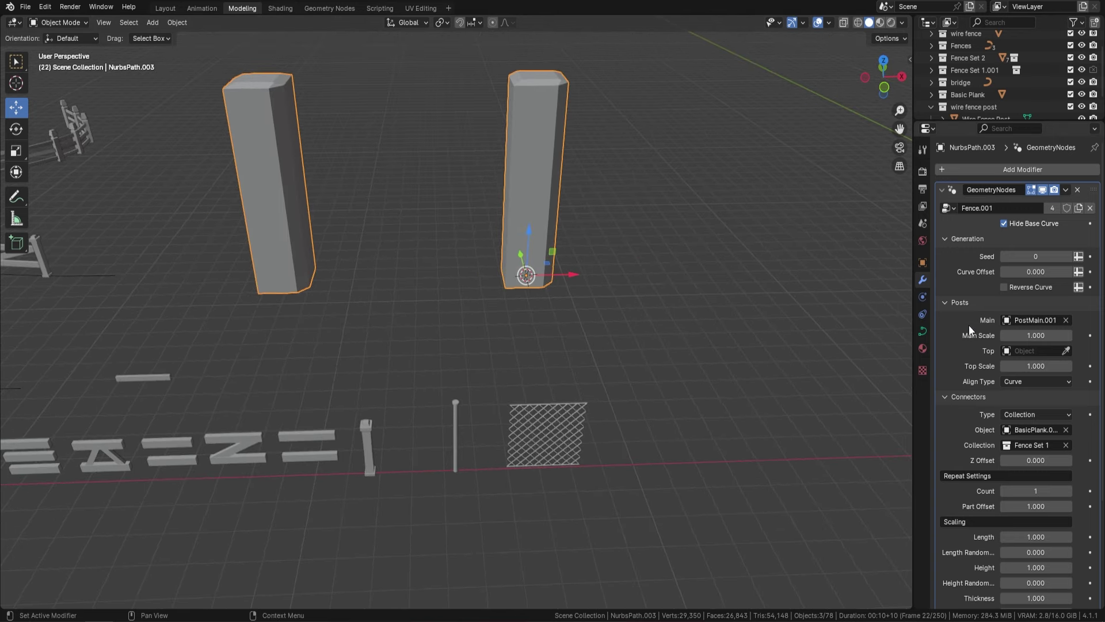
click(1066, 320)
click(1066, 320)
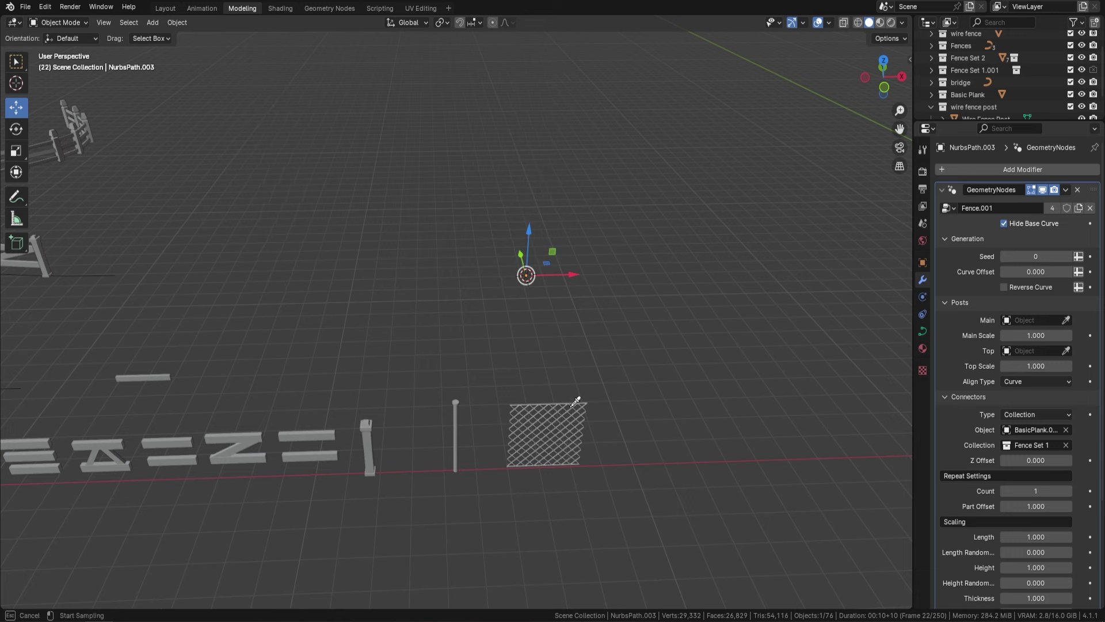
click(369, 440)
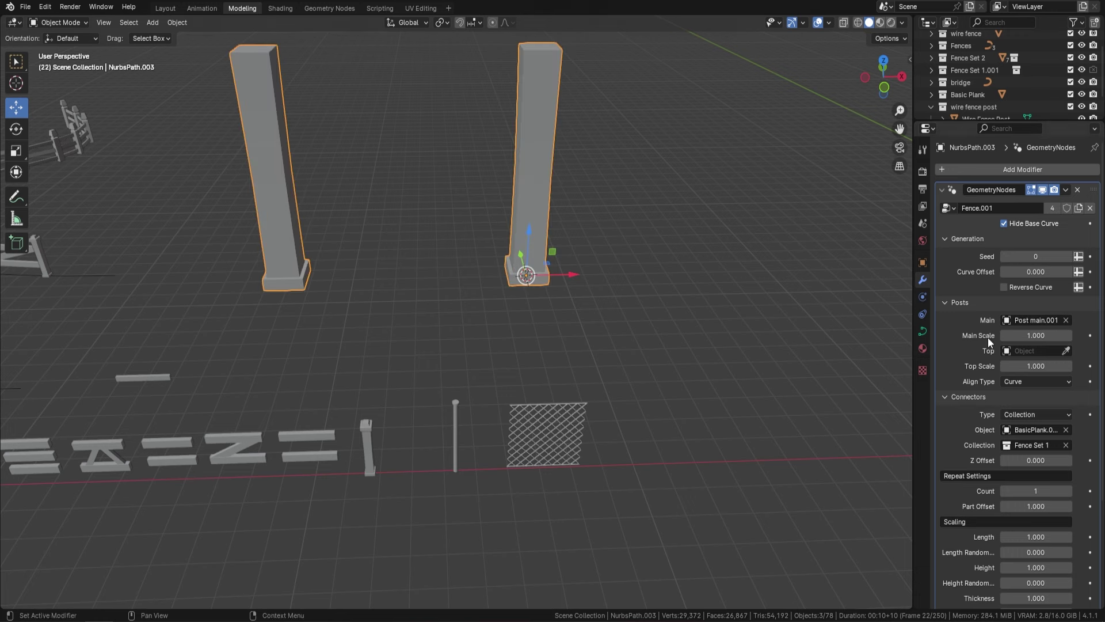
Assign Post Top.001 as the post's top object by sampling the wooden post's cap, keeping the fence path selected.
click(1066, 350)
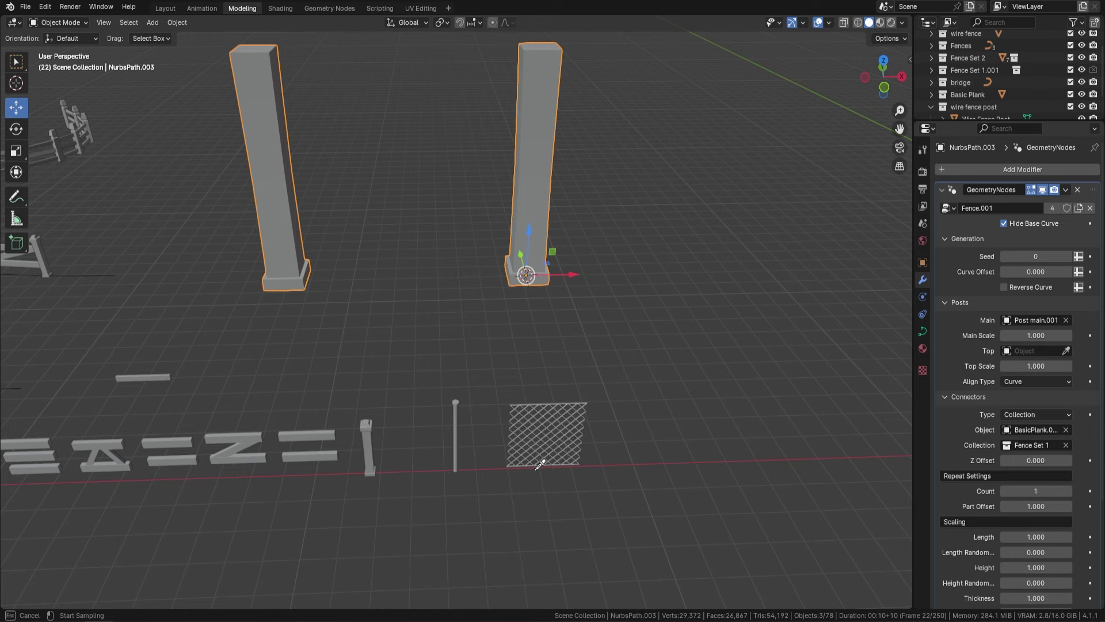
click(368, 425)
click(368, 427)
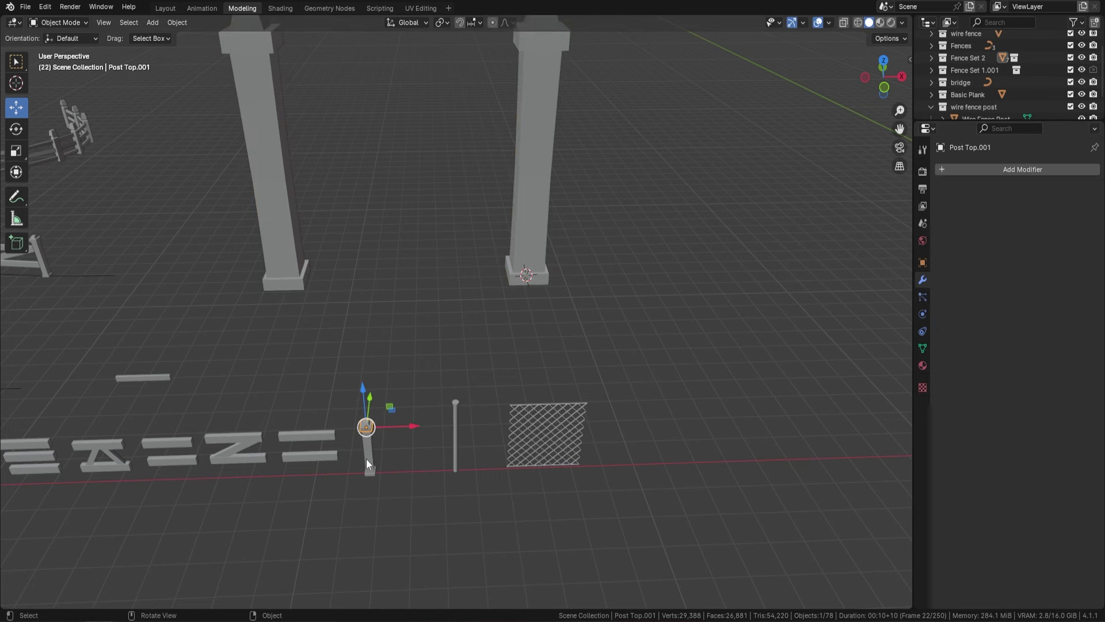
click(549, 270)
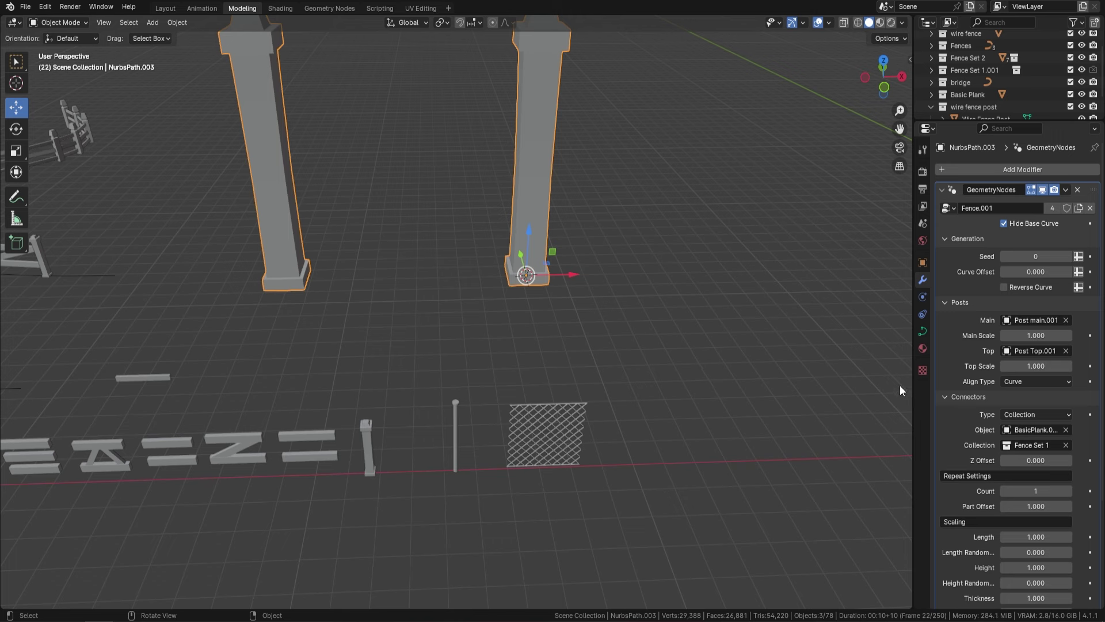
Set the connector type to Object and apply the fence path's object transform.
scroll(1041, 334, down, 2)
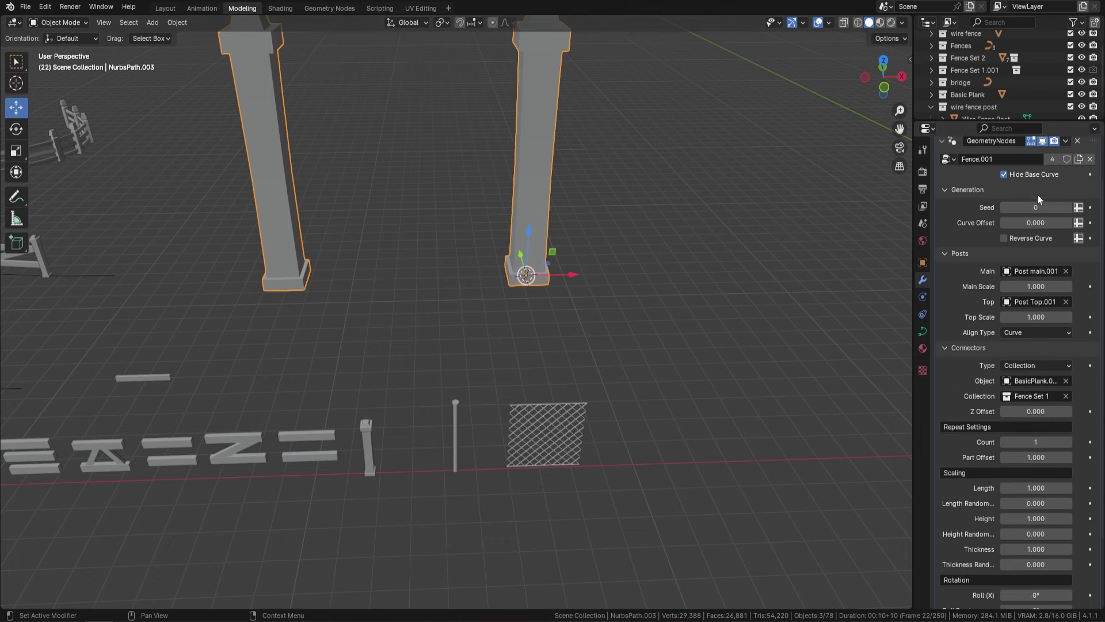
click(1029, 365)
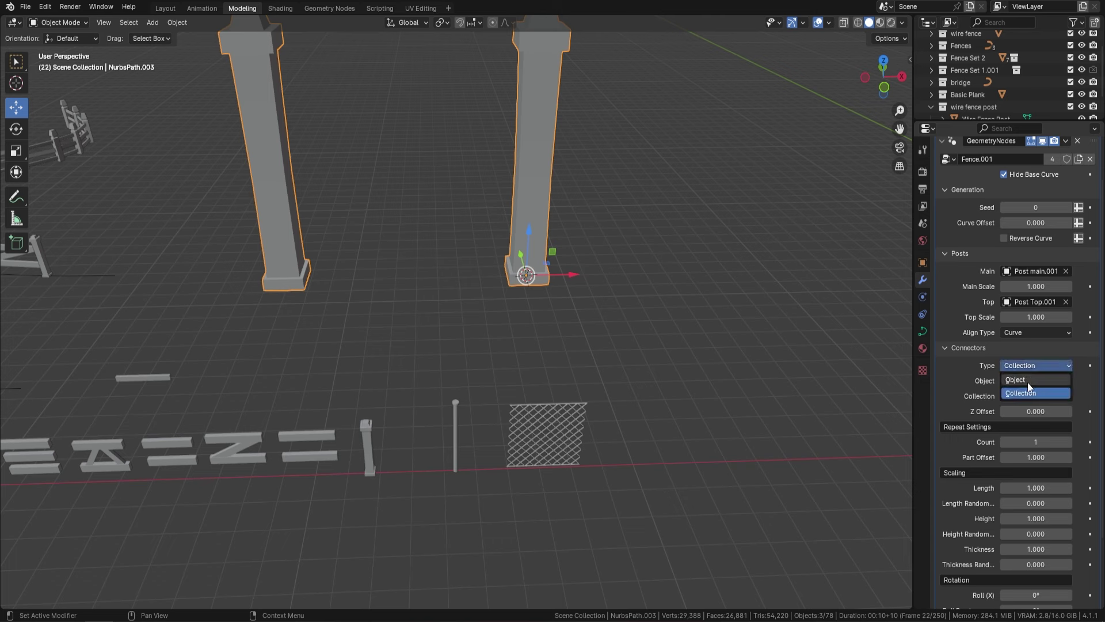
click(1028, 381)
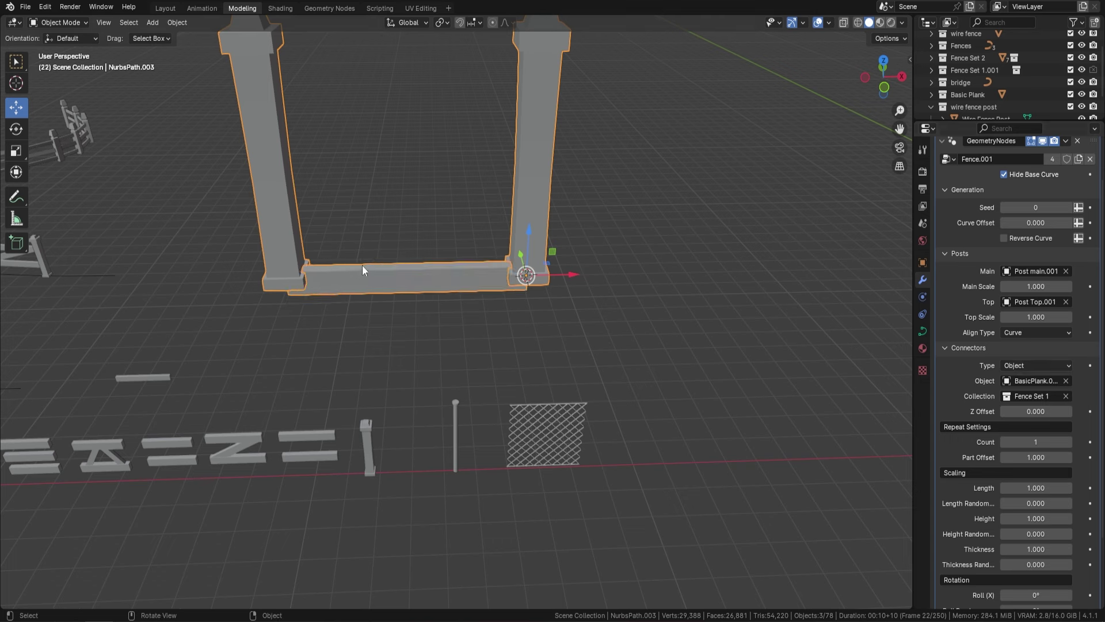
key(ctrl+a)
click(665, 266)
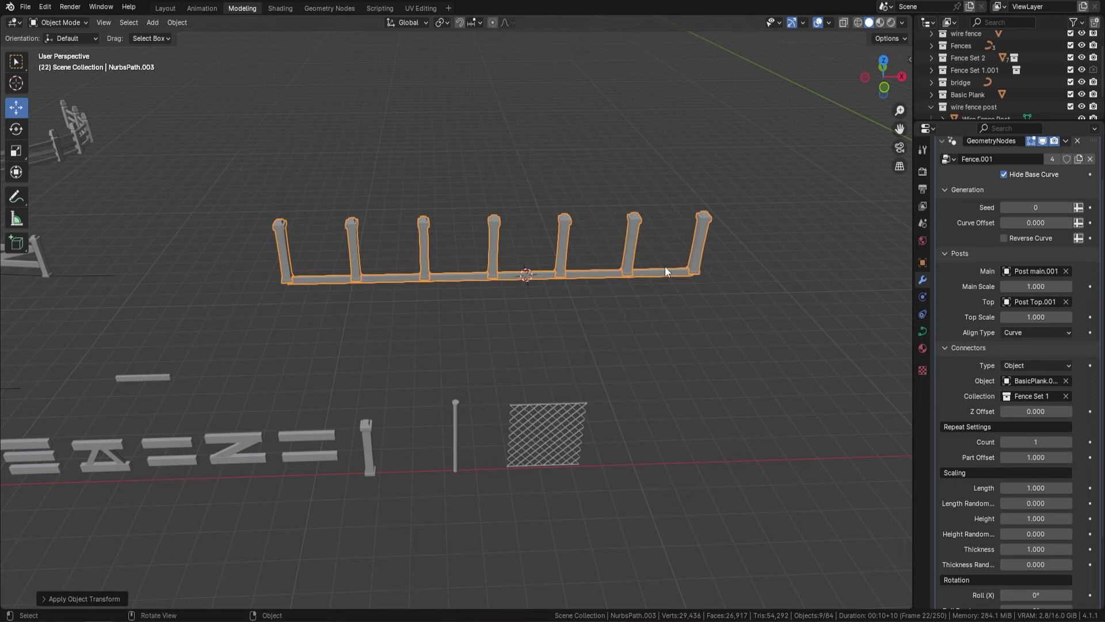
Raise the fence's connector planks with a Z Offset of 0.490.
middle_drag(645, 333, 563, 335)
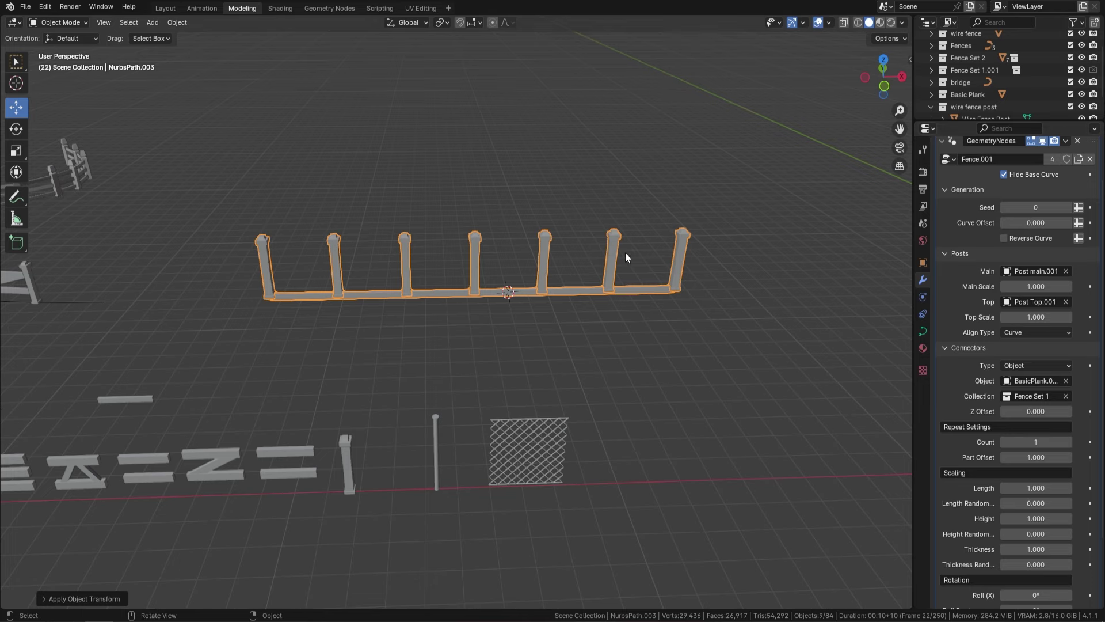
scroll(625, 254, up, 4)
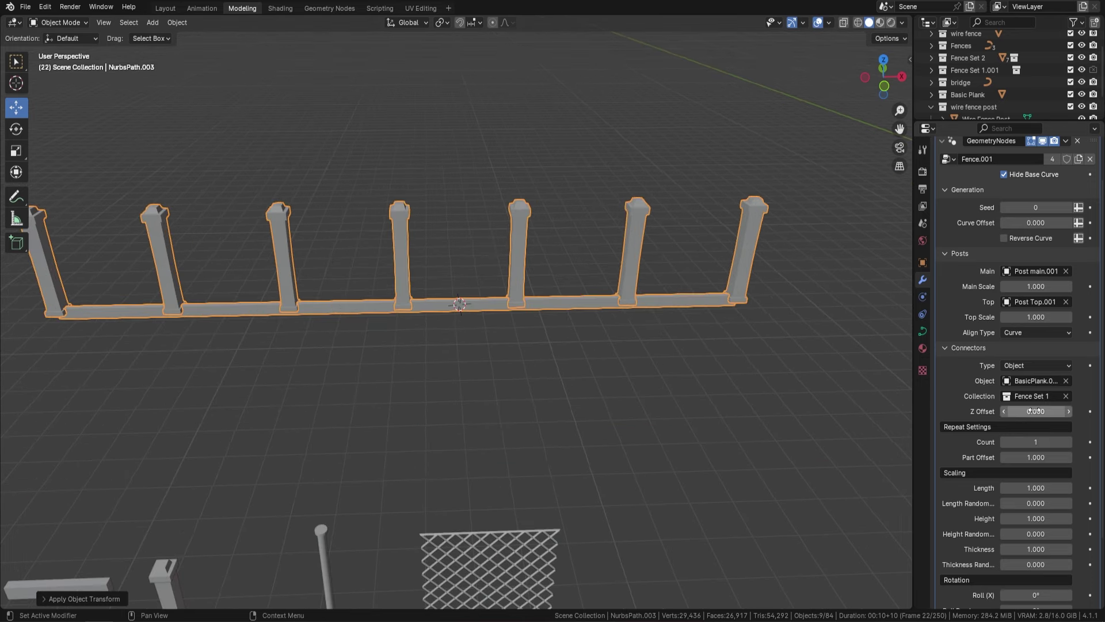
drag(1036, 411, 1079, 411)
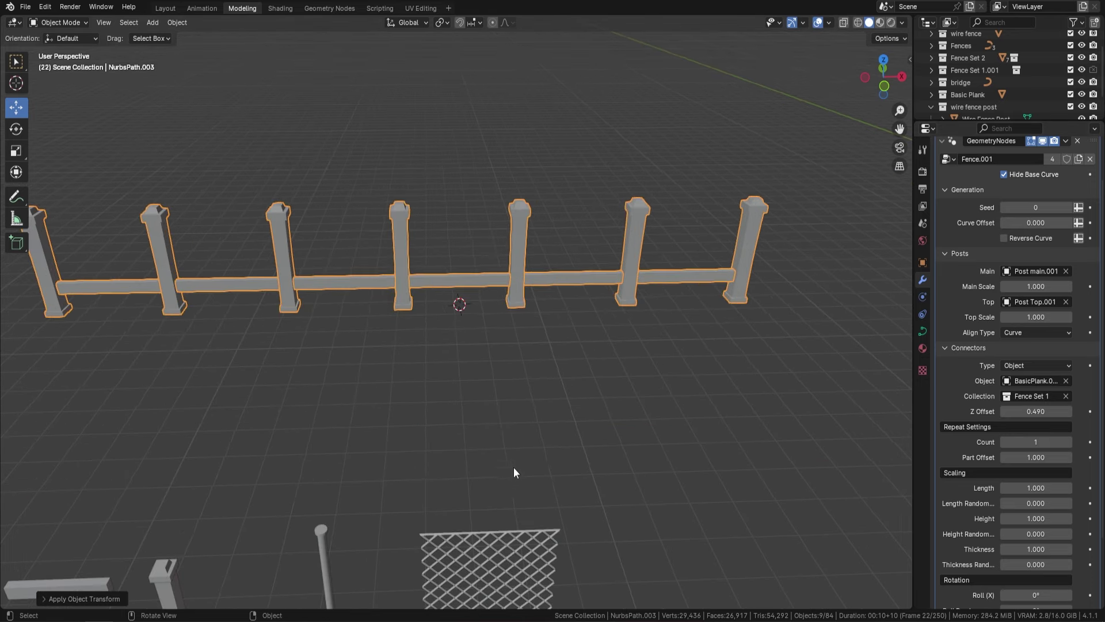
Repeat the connector planks with a Count of 3 and a Part Offset of 0.460.
middle_drag(514, 467, 521, 380)
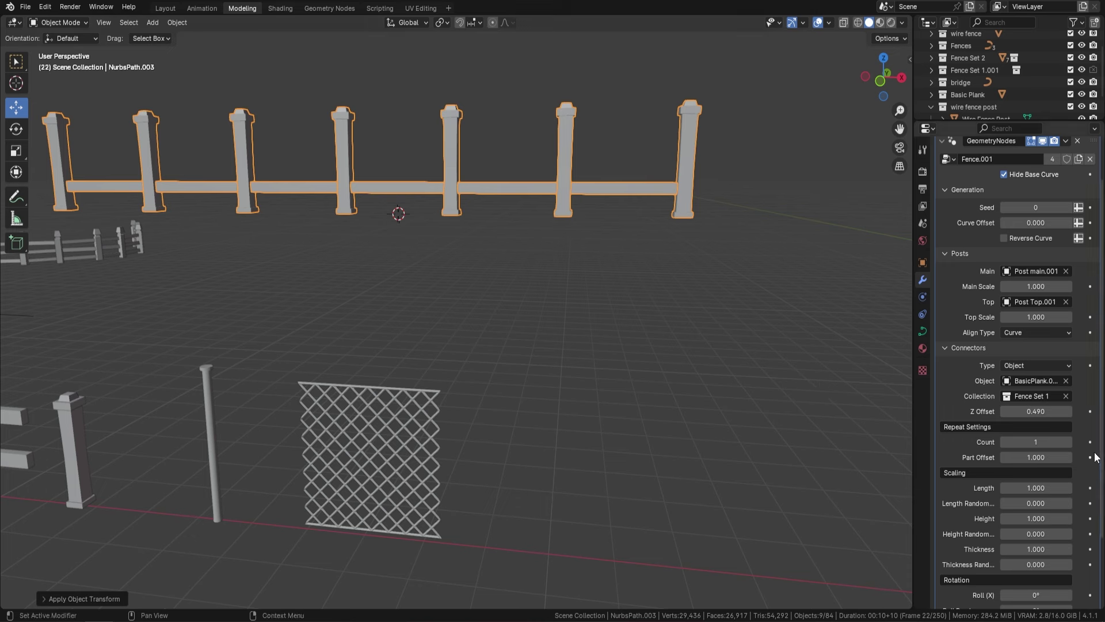
click(1070, 443)
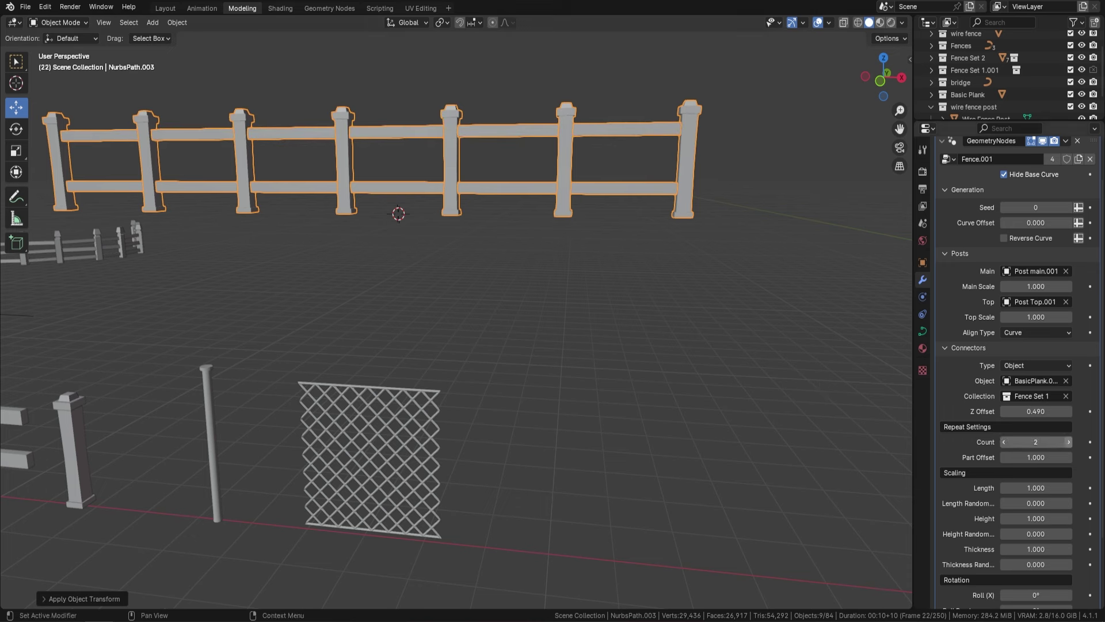
click(1069, 442)
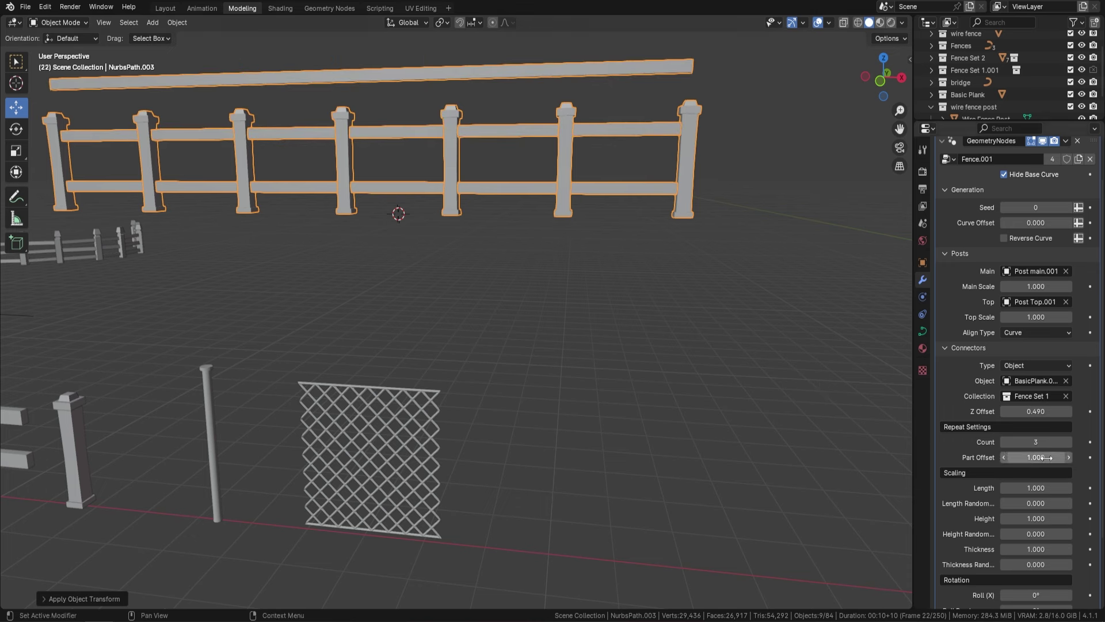
drag(1047, 457, 1044, 438)
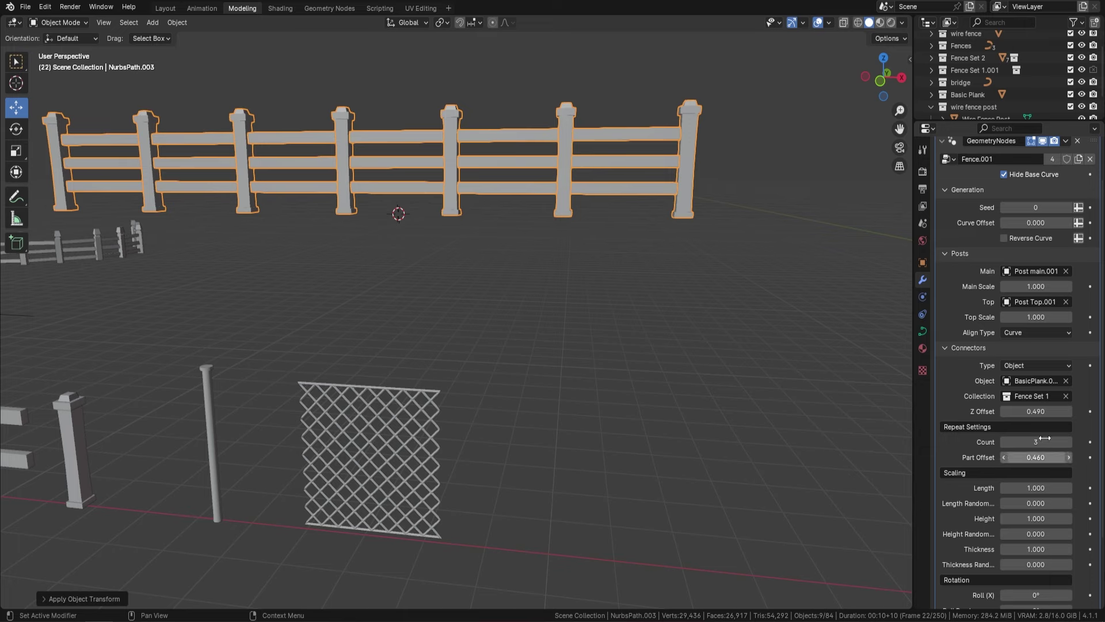
Edit the fence path and move the end control point beyond the last post along the Y axis to curve the fence.
middle_drag(555, 253, 700, 282)
middle_drag(765, 312, 730, 313)
key(Tab)
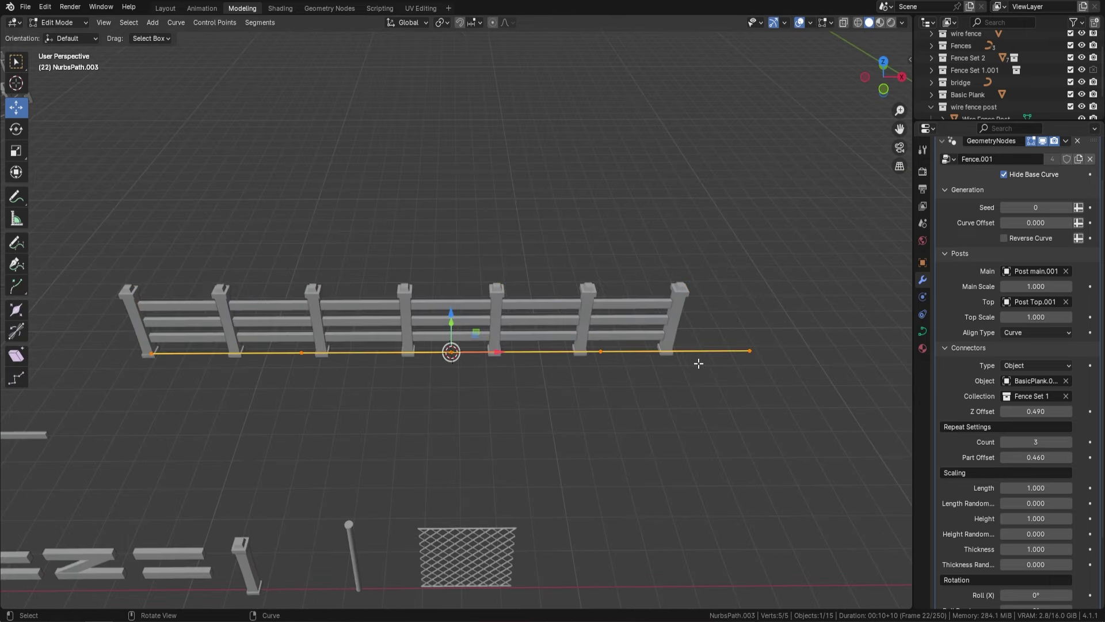
click(748, 351)
middle_drag(748, 351, 690, 305)
key(g)
key(y)
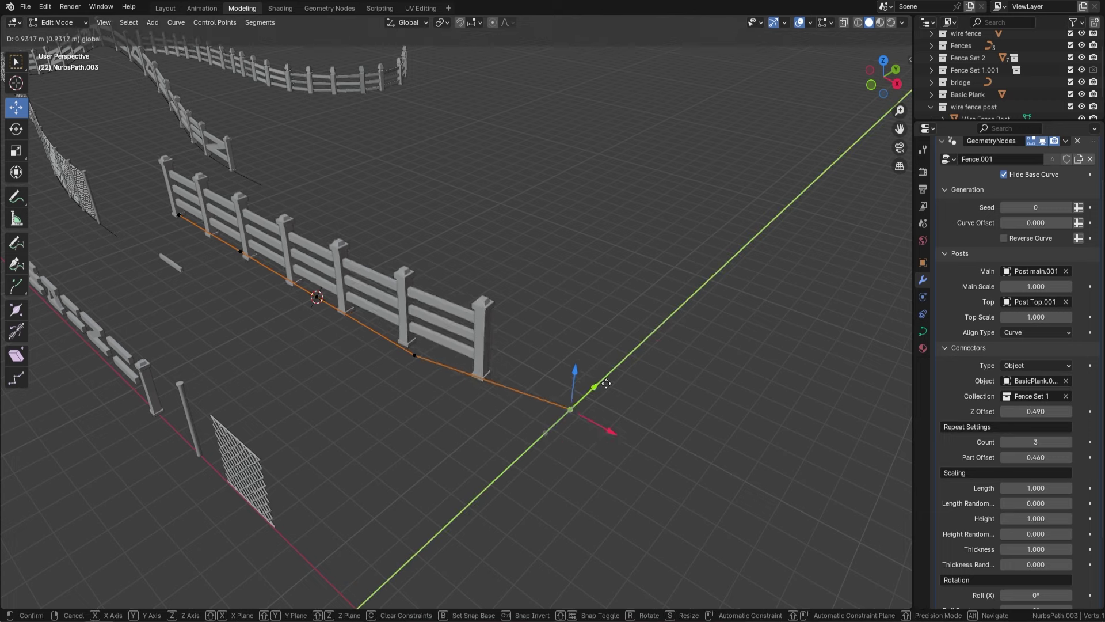
drag(666, 300, 687, 280)
middle_drag(481, 350, 594, 367)
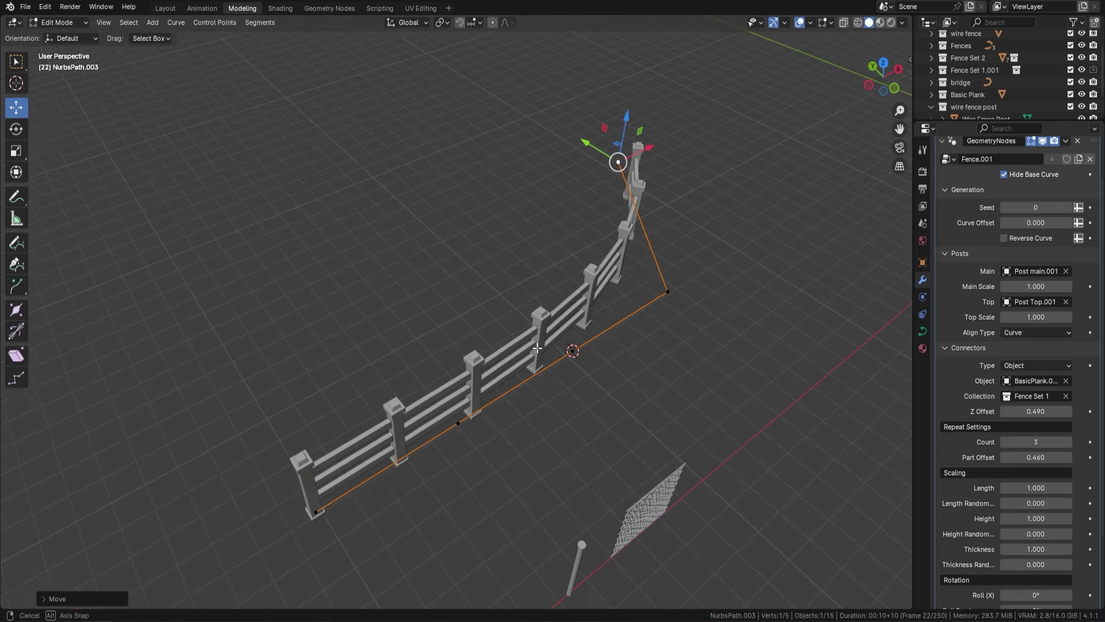
Raise the path's opposite end control point above the ground so the fence slopes upward at that end.
click(322, 517)
key(g)
click(252, 385)
middle_drag(504, 362, 430, 315)
middle_drag(294, 161, 570, 196)
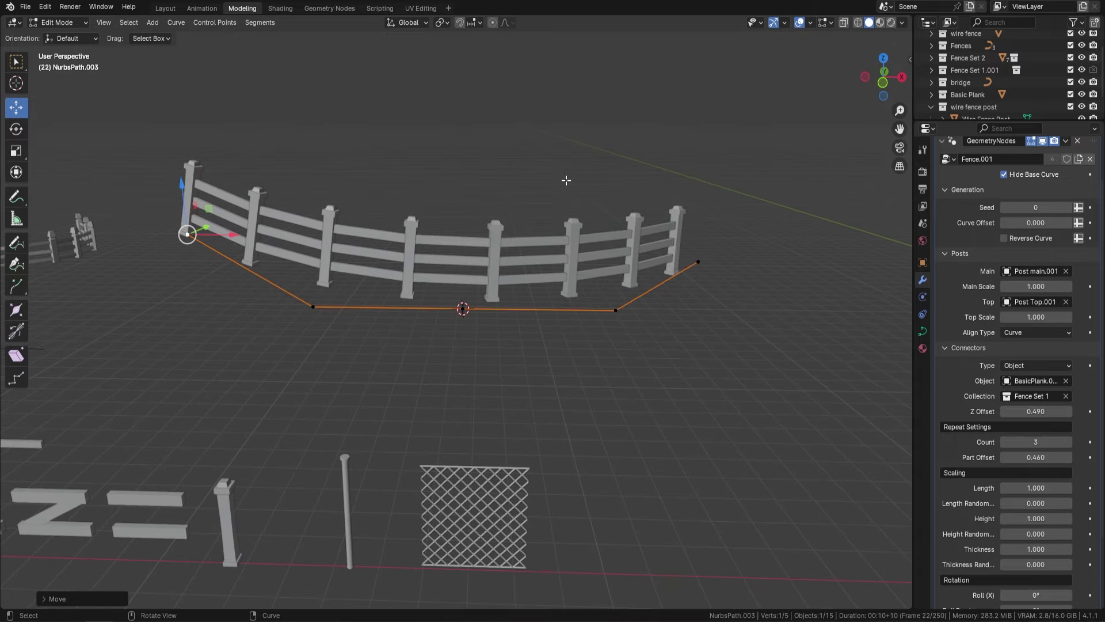
middle_drag(304, 230, 251, 203)
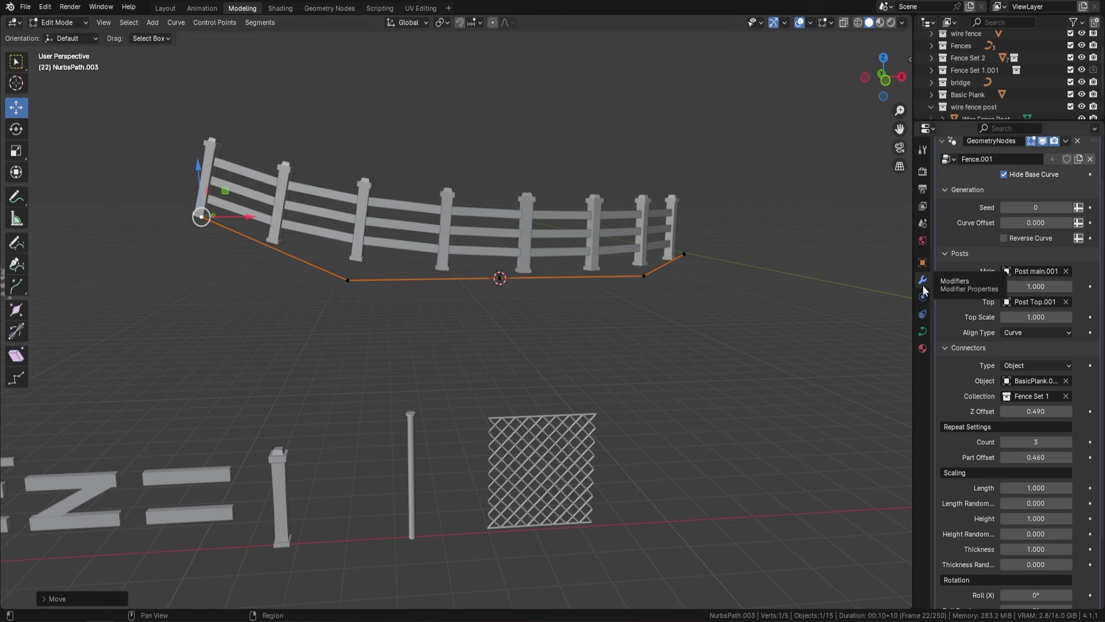
Set the posts' Align Type to Z Axis and check the posts along the slope.
click(1030, 333)
click(1024, 344)
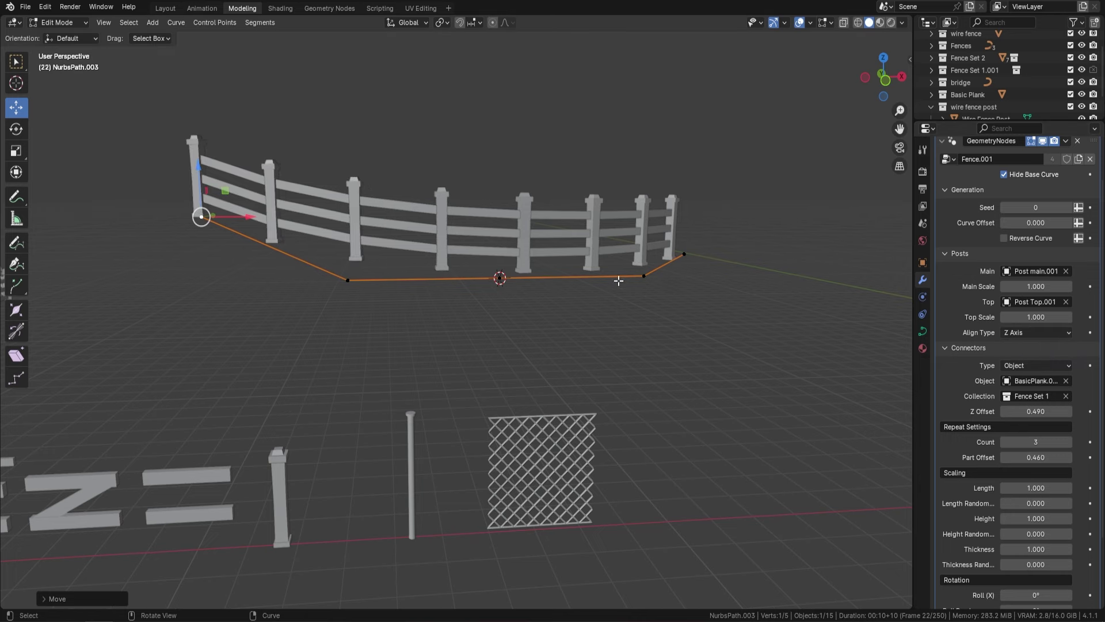
middle_drag(430, 223, 513, 244)
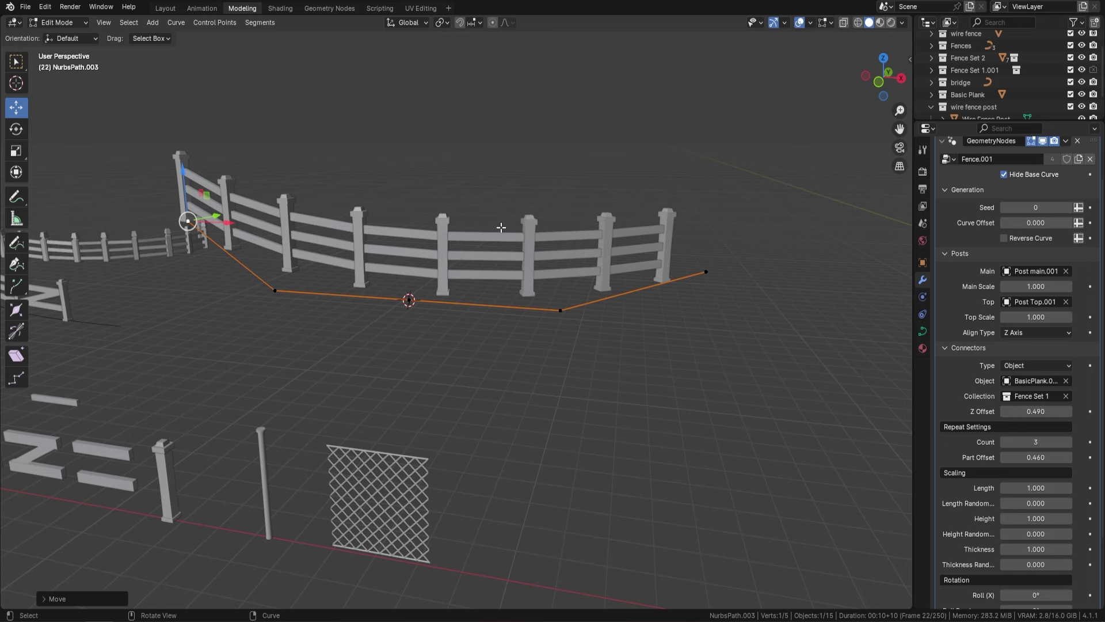
middle_drag(499, 242, 633, 293)
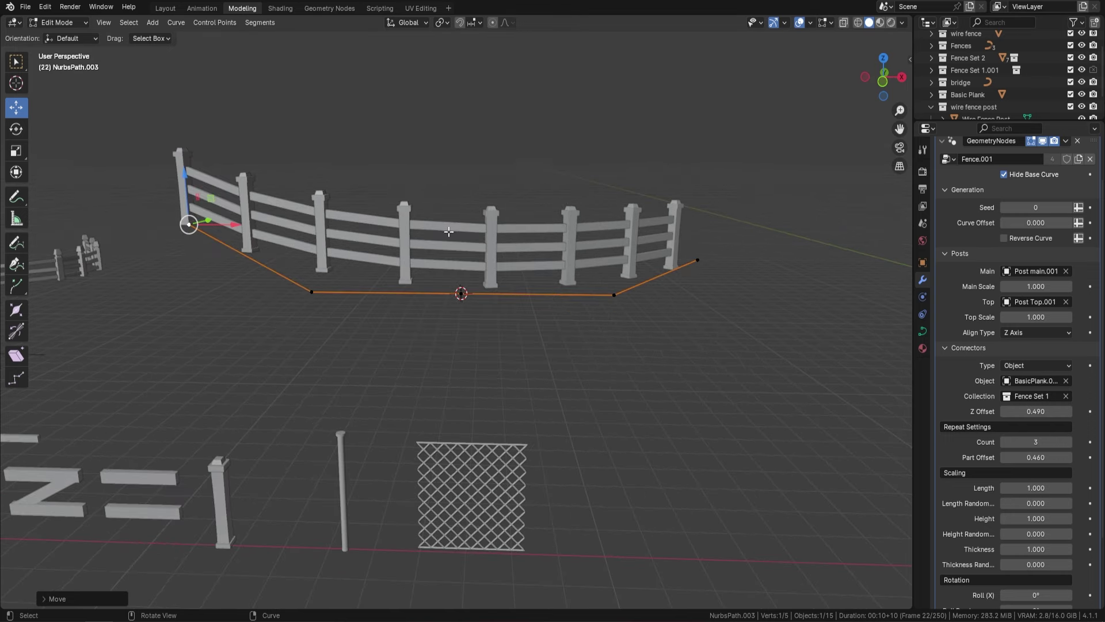
Scale the connector planks to a Height of 1.250 and a Thickness of 1.520.
scroll(567, 267, up, 2)
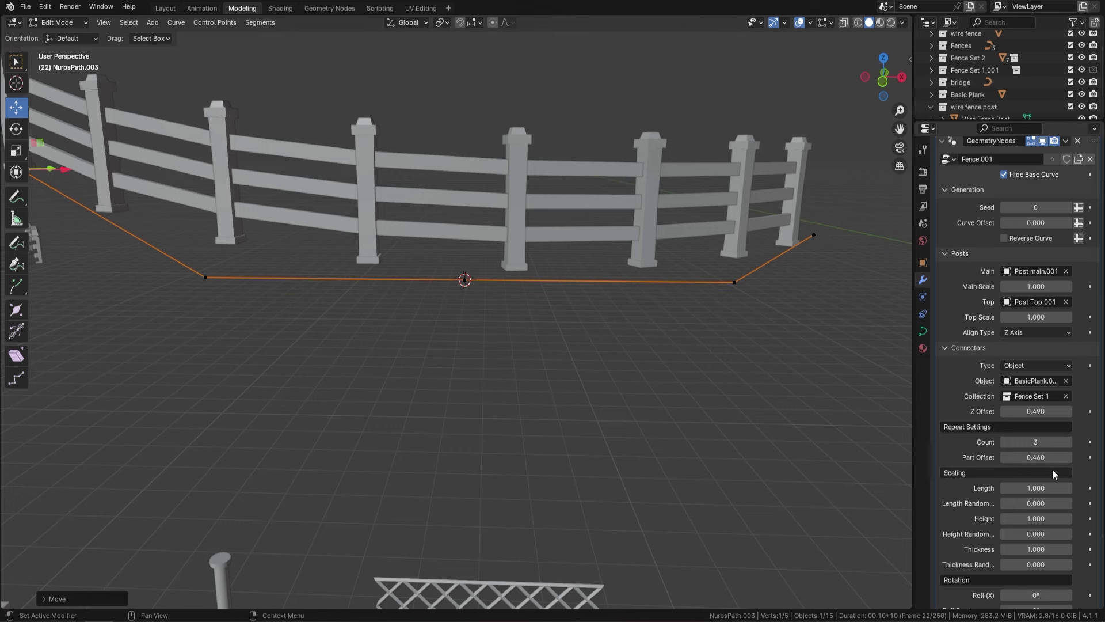
scroll(1055, 471, down, 3)
scroll(1054, 475, down, 1)
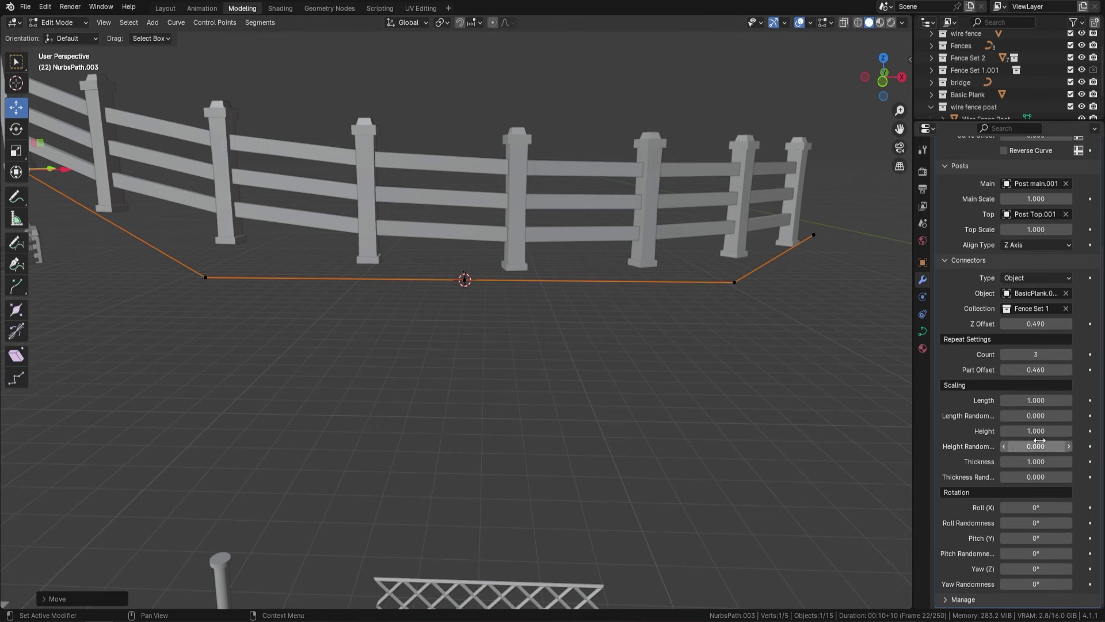
drag(1034, 431, 1052, 431)
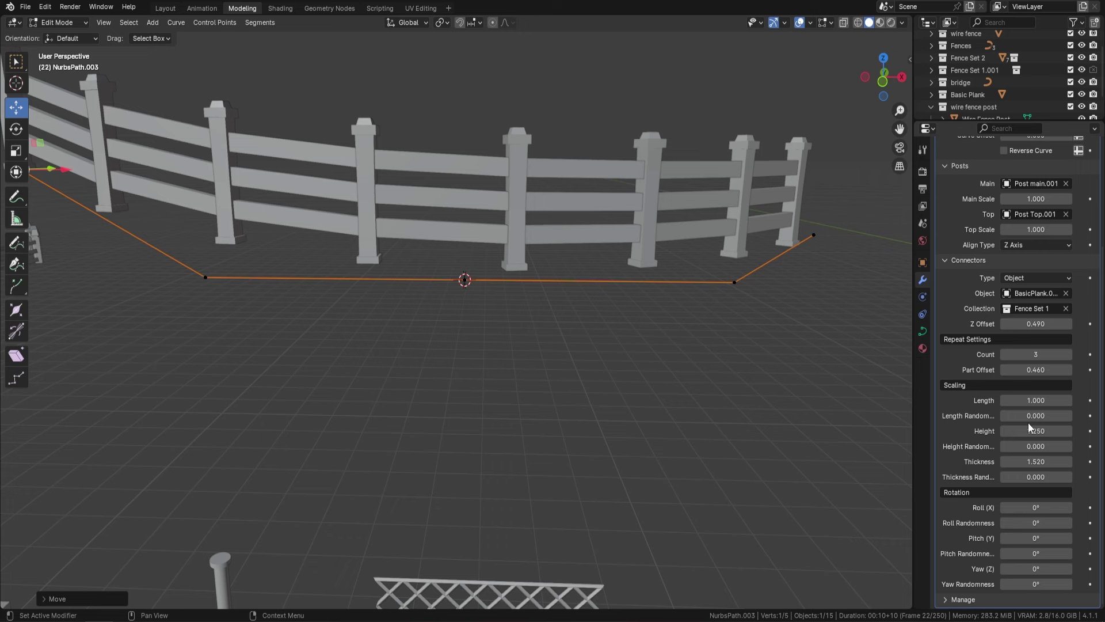
scroll(590, 243, down, 2)
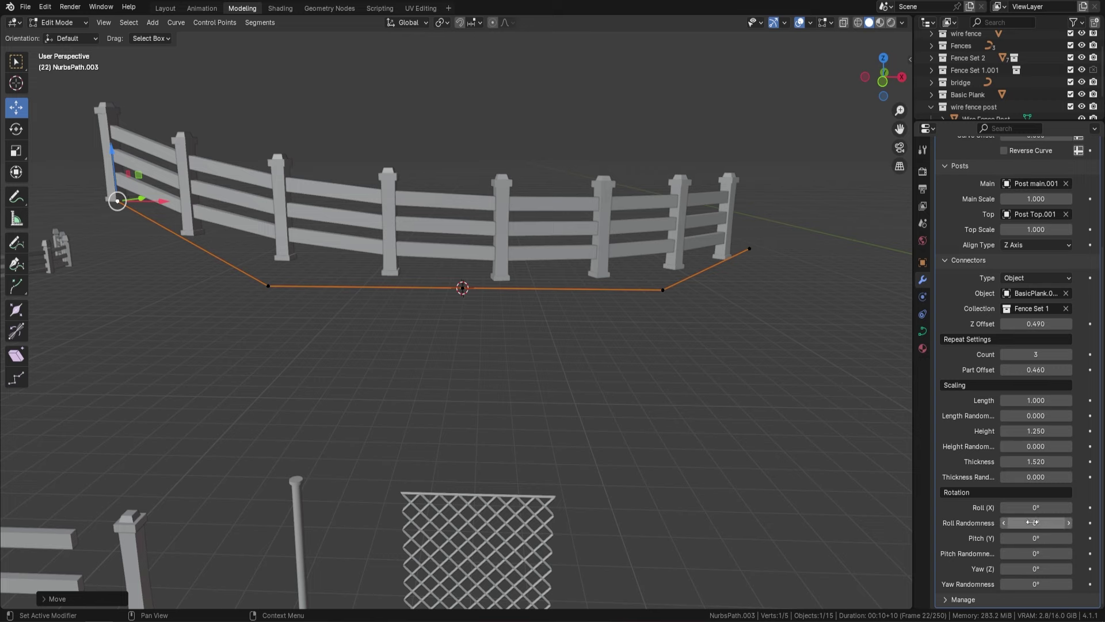
Set the connectors' Roll Randomness to 7.05° and inspect the planks up close.
drag(1037, 523, 1053, 522)
middle_drag(662, 242, 676, 192)
scroll(622, 337, up, 6)
middle_drag(622, 337, 623, 181)
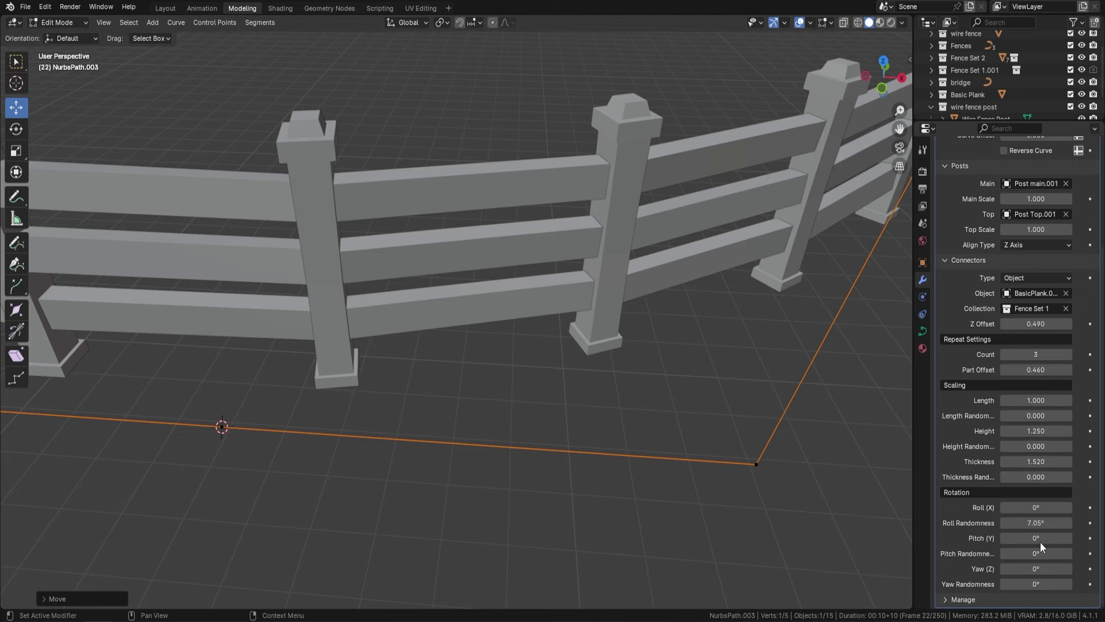
Set the connectors' Pitch (Y) to 2.46° and undo the raising of the path's end point.
drag(1040, 539, 1047, 539)
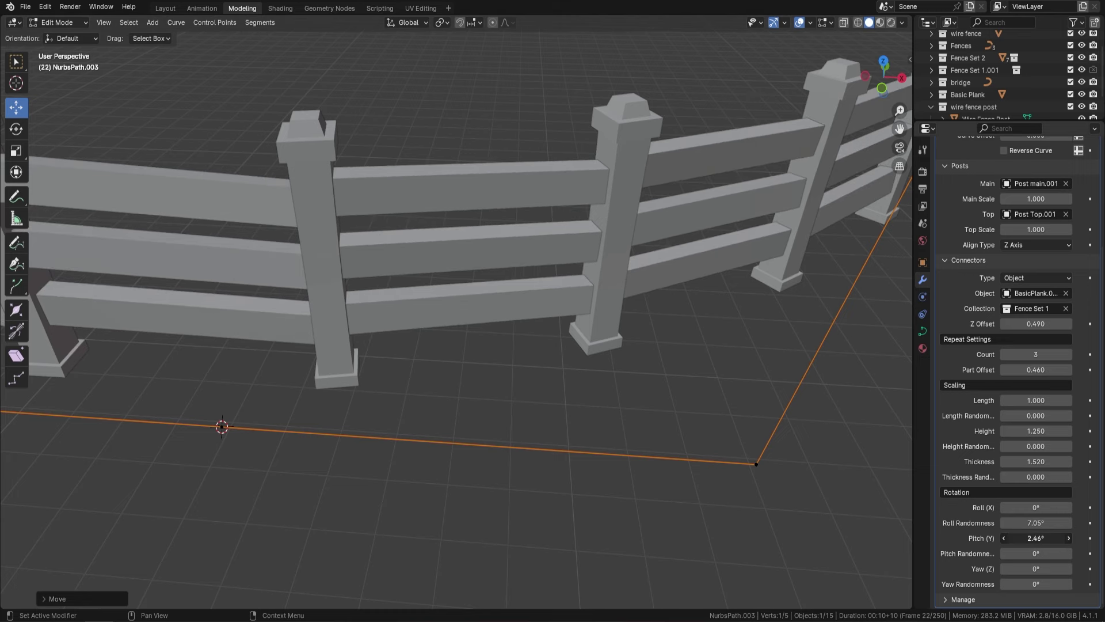
scroll(558, 382, down, 5)
middle_drag(558, 382, 561, 350)
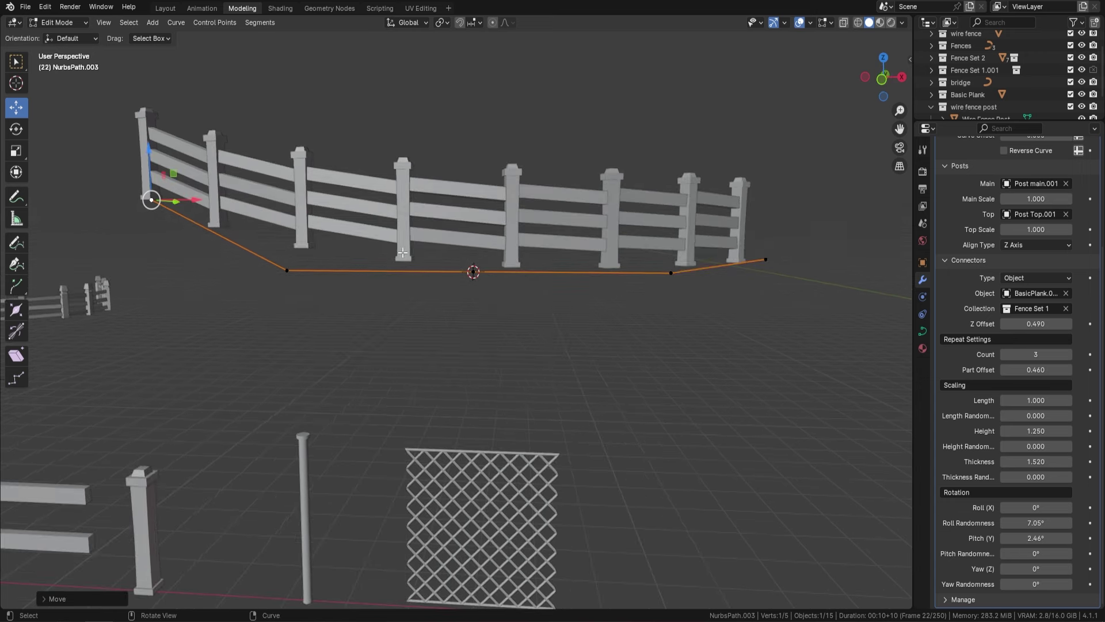
key(ctrl+z)
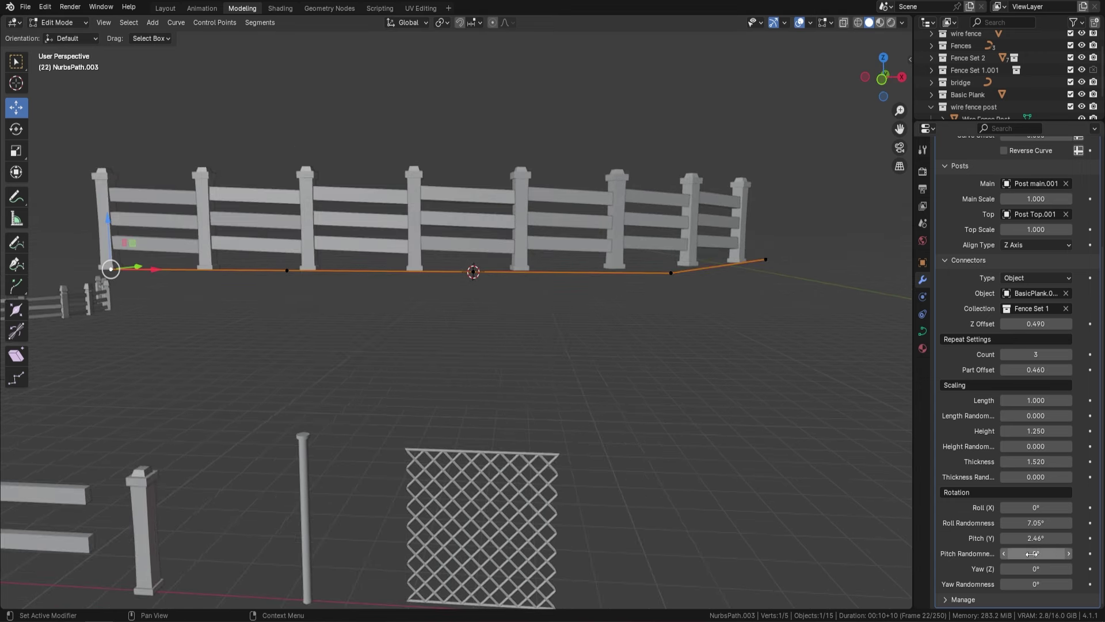
Set the connectors' Pitch Randomness to 2.61° and Yaw Randomness to 0.52°.
drag(1032, 553, 1038, 553)
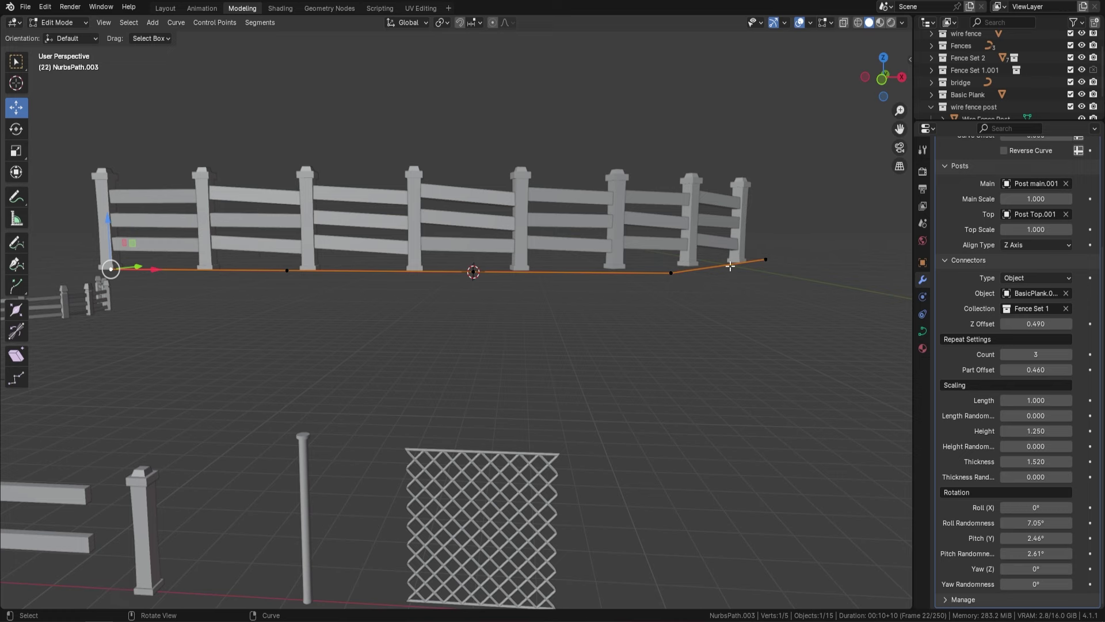
middle_drag(731, 266, 705, 247)
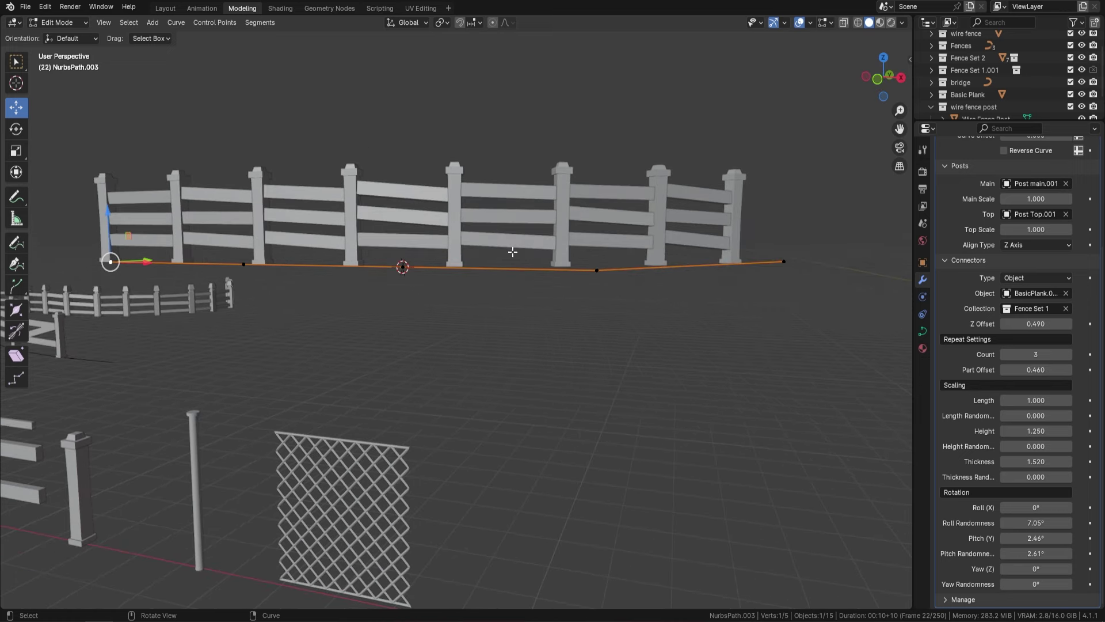
mouse_move(1031, 584)
mouse_down()
mouse_move(1053, 584)
mouse_move(1024, 586)
mouse_up()
middle_drag(441, 337, 508, 347)
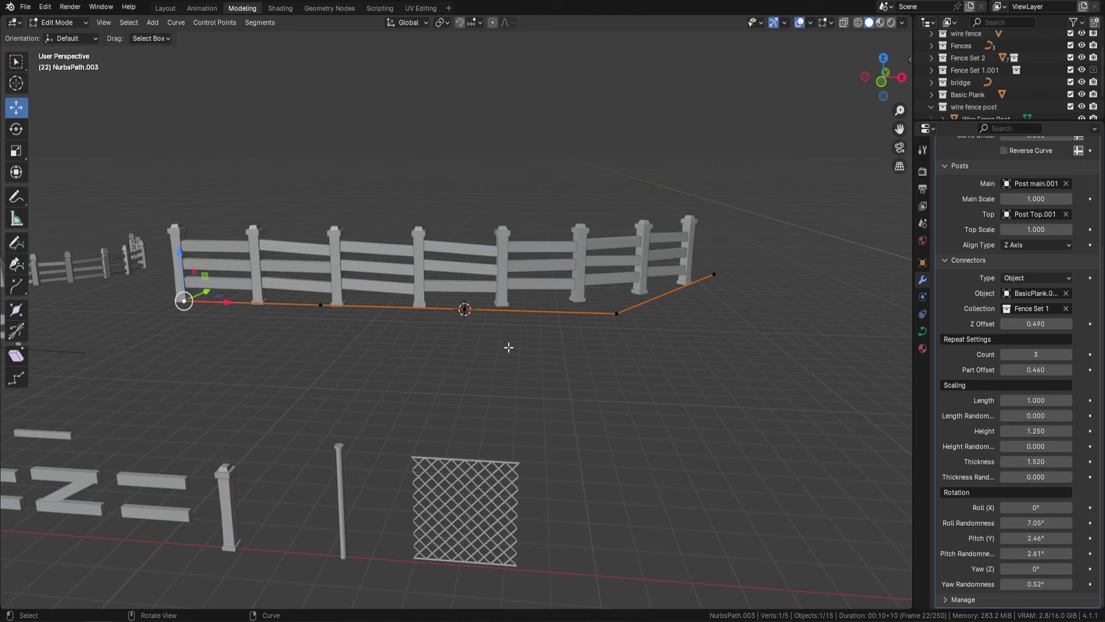
Switch Reverse Curve on and back off, and set the fence's Seed to 4.
scroll(1006, 288, up, 5)
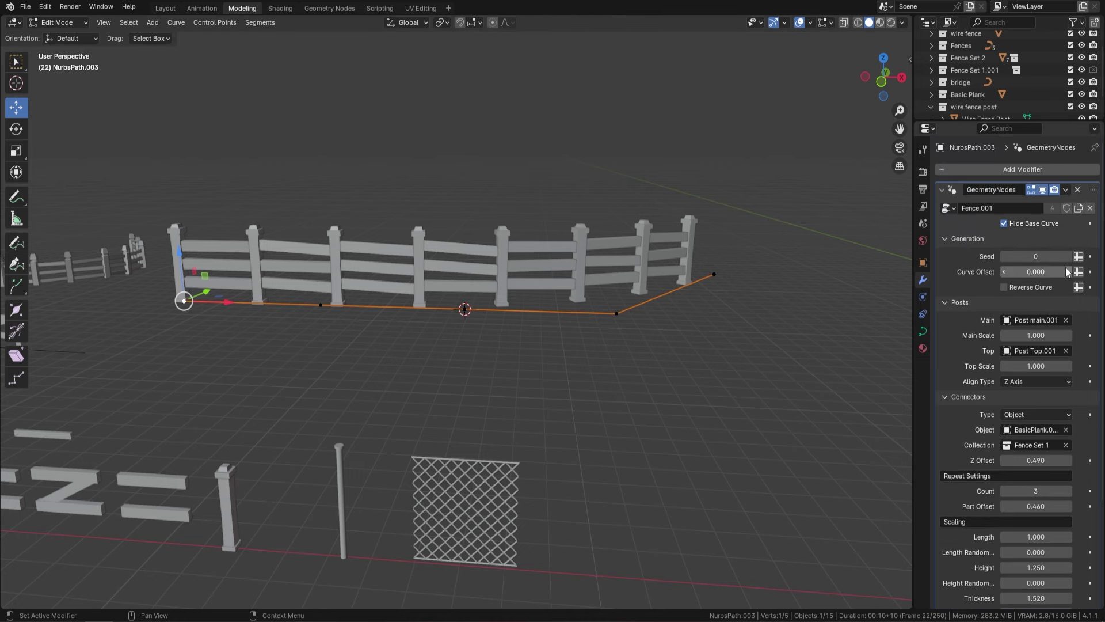
click(1005, 288)
click(1004, 287)
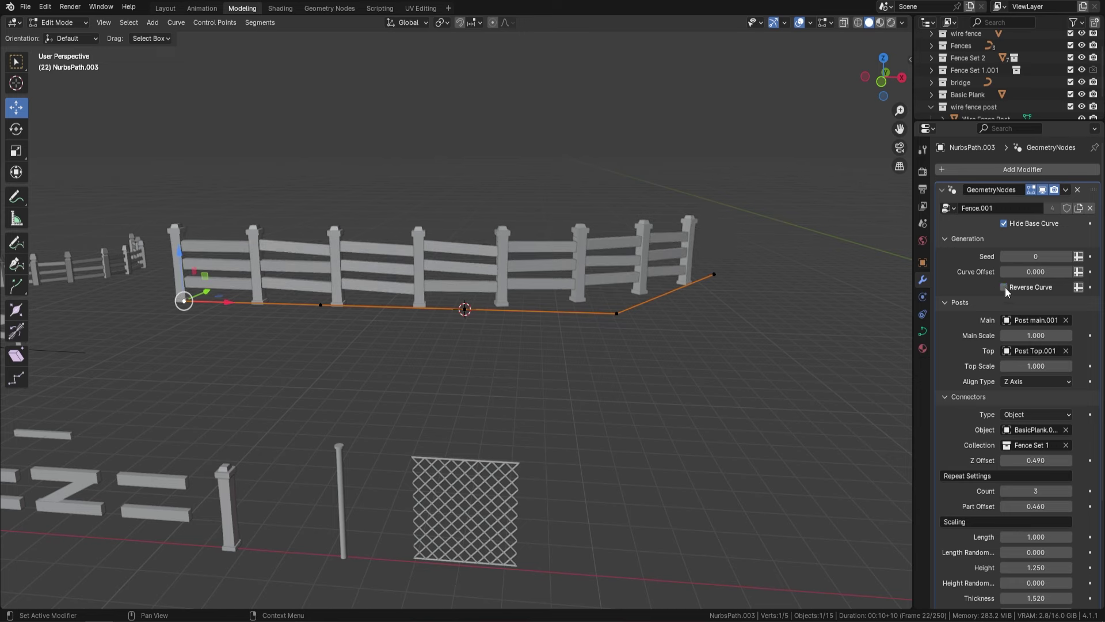
click(1068, 256)
click(1069, 257)
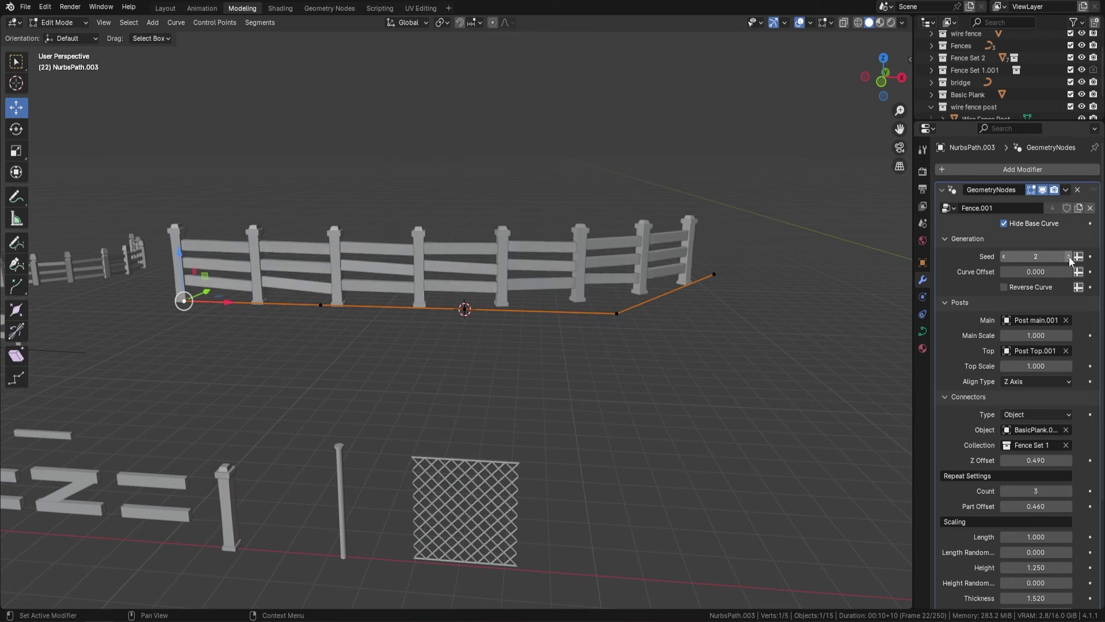
click(1069, 256)
click(1069, 257)
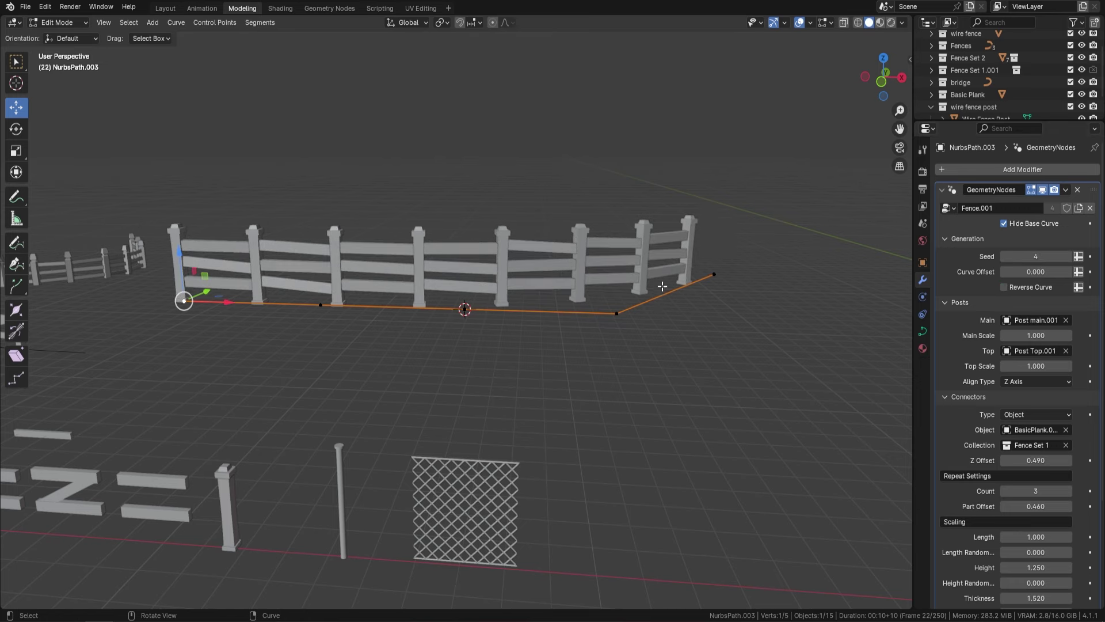
Extend the fence path by extruding two more control points from its curved end in top view, and return to Object Mode.
middle_drag(663, 291, 655, 344)
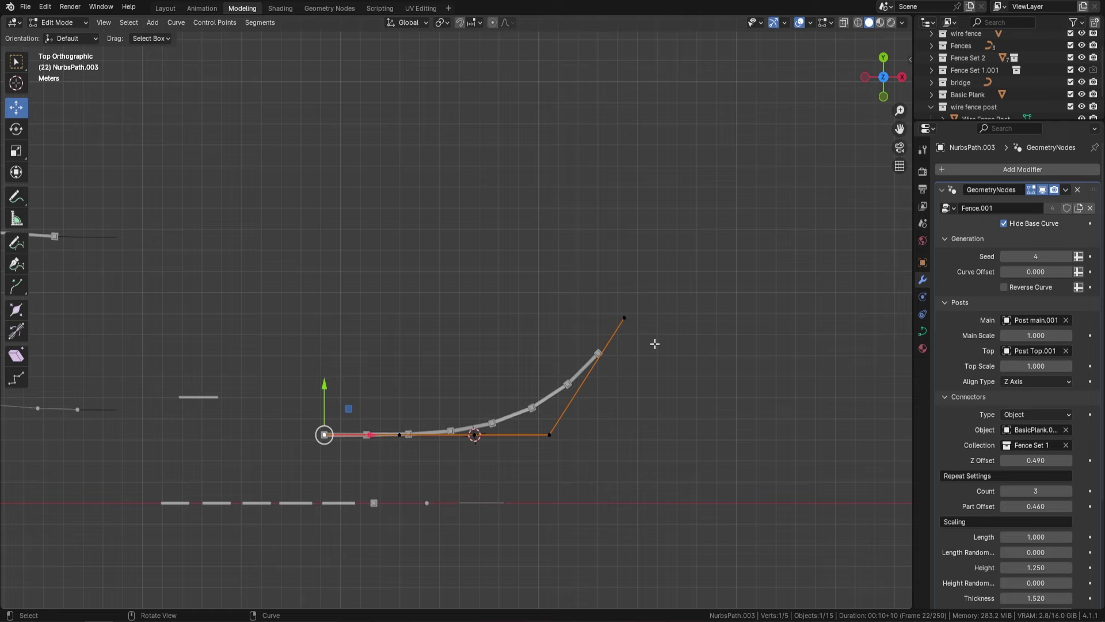
click(623, 321)
key(e)
click(631, 242)
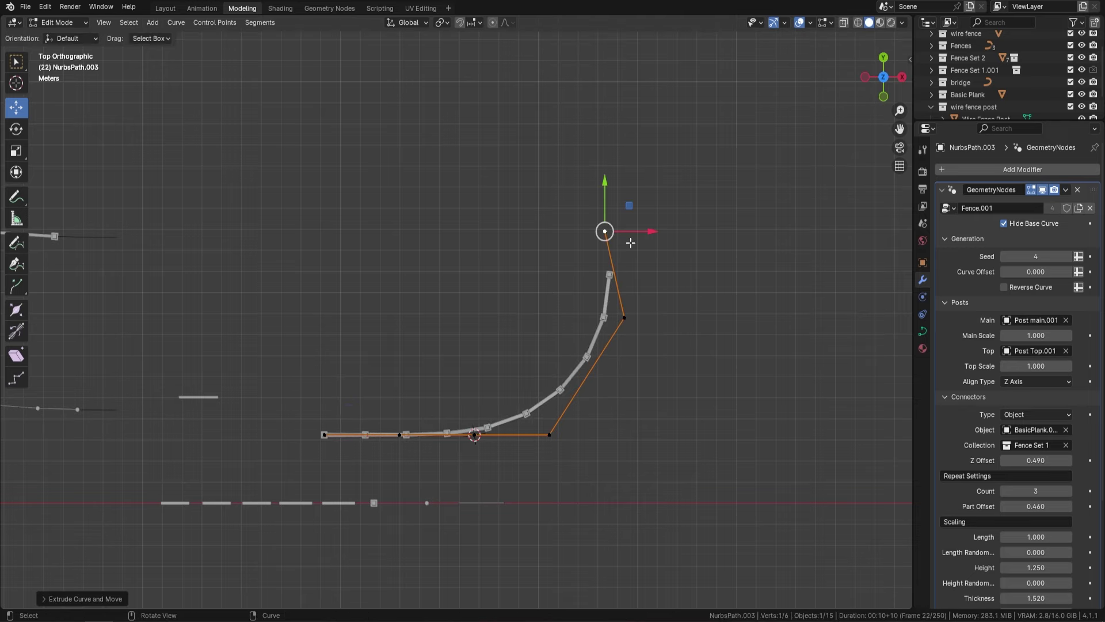
key(e)
click(679, 181)
middle_drag(679, 180, 490, 350)
key(Tab)
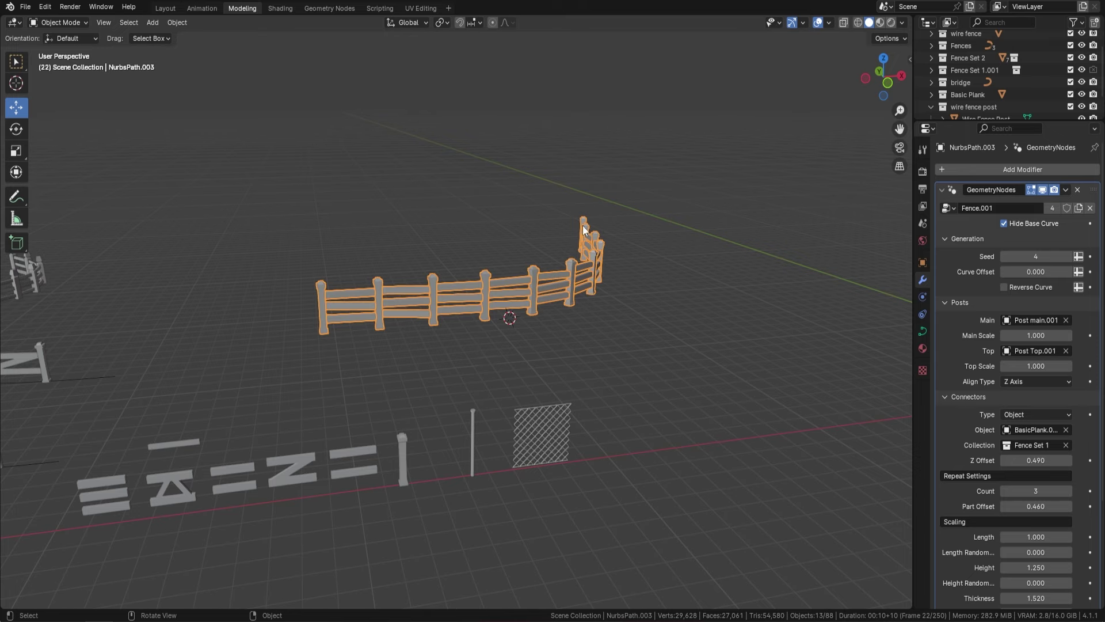
Review the finished wooden fence beside the sample fences and remove the geometry nodes modifier from its path.
scroll(582, 226, down, 3)
middle_drag(580, 310, 548, 329)
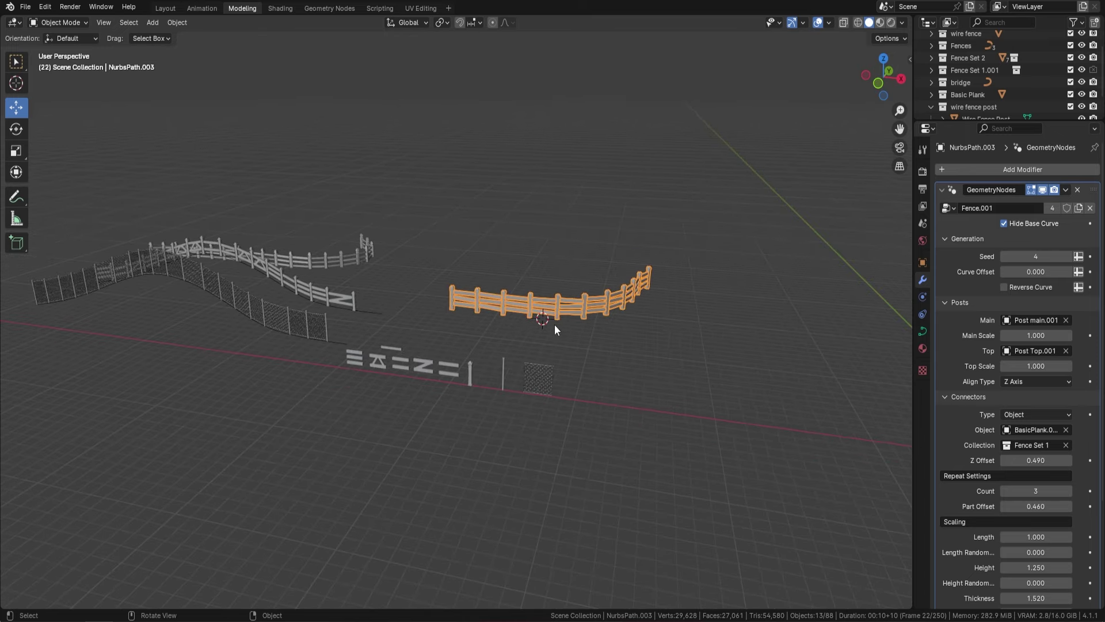
scroll(554, 324, up, 2)
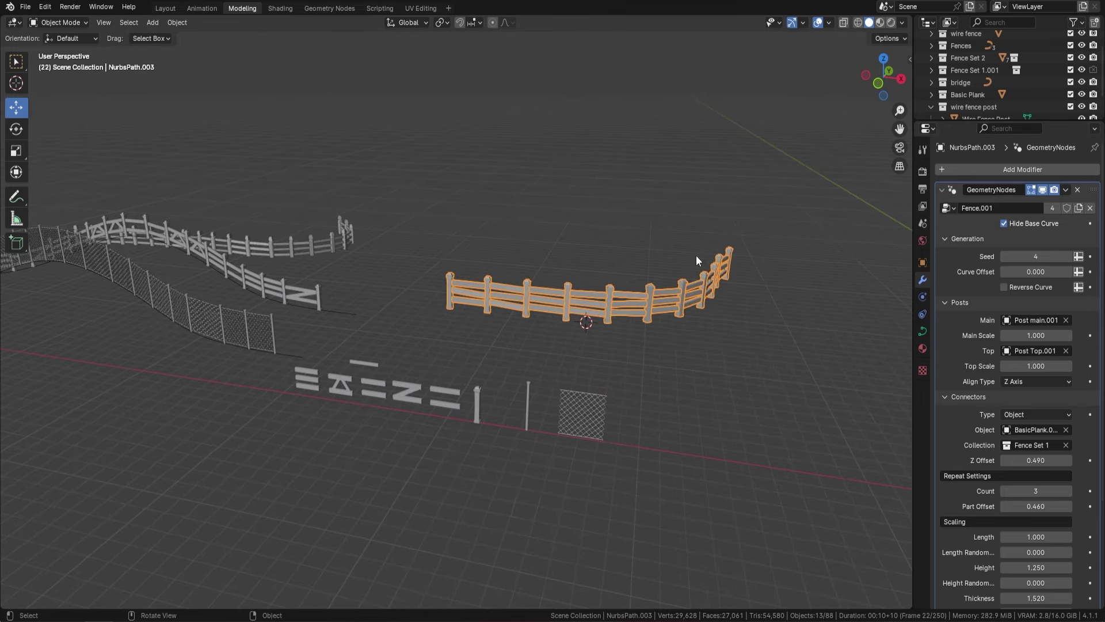
middle_drag(668, 290, 618, 279)
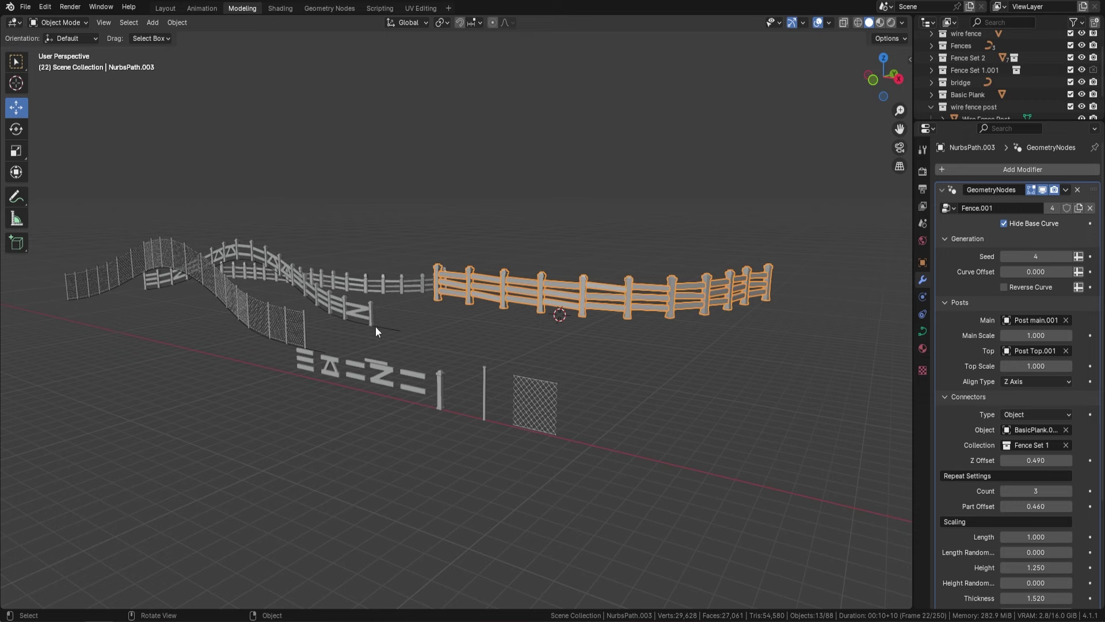
middle_drag(375, 327, 532, 433)
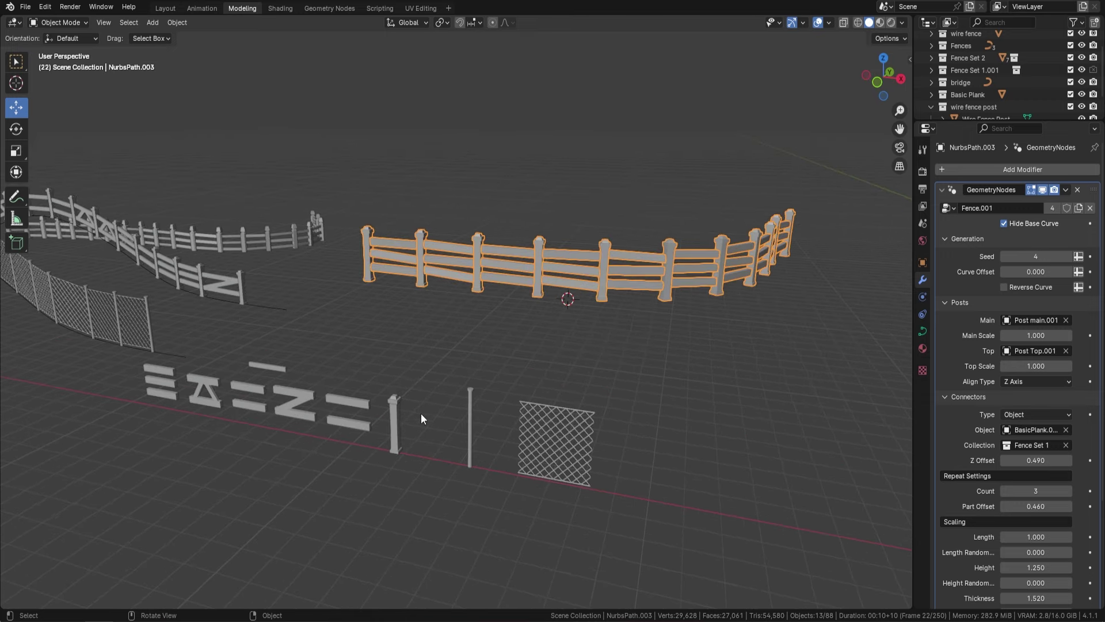
middle_drag(422, 418, 526, 372)
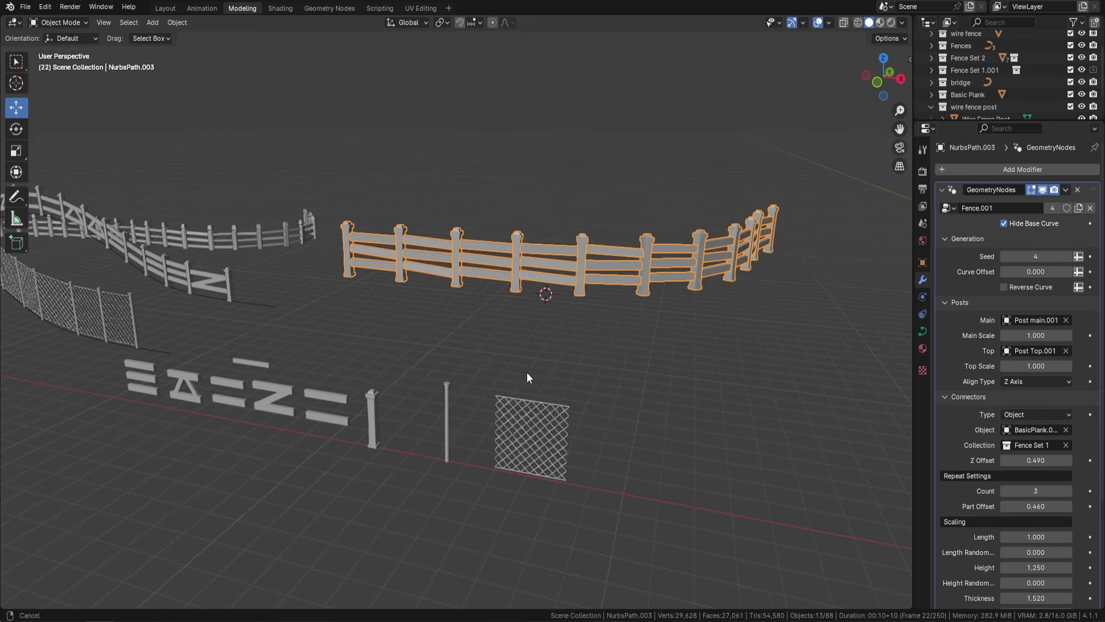
click(1079, 189)
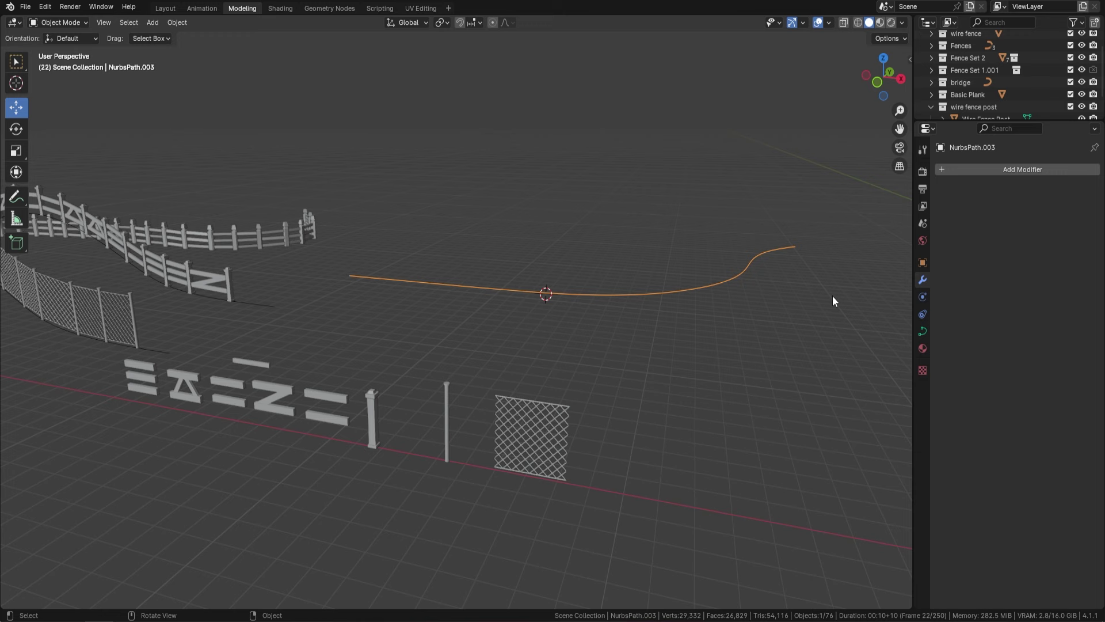
Add a new Geometry Nodes modifier to the bare path and assign it the Fence.001 node group.
click(1010, 170)
click(983, 170)
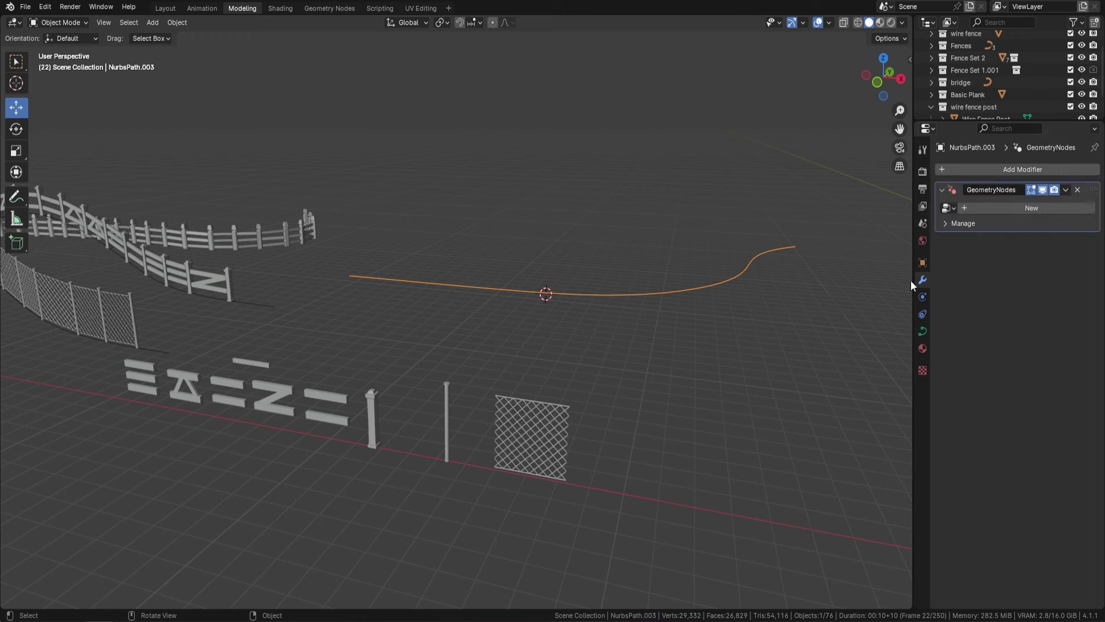
click(948, 209)
click(855, 238)
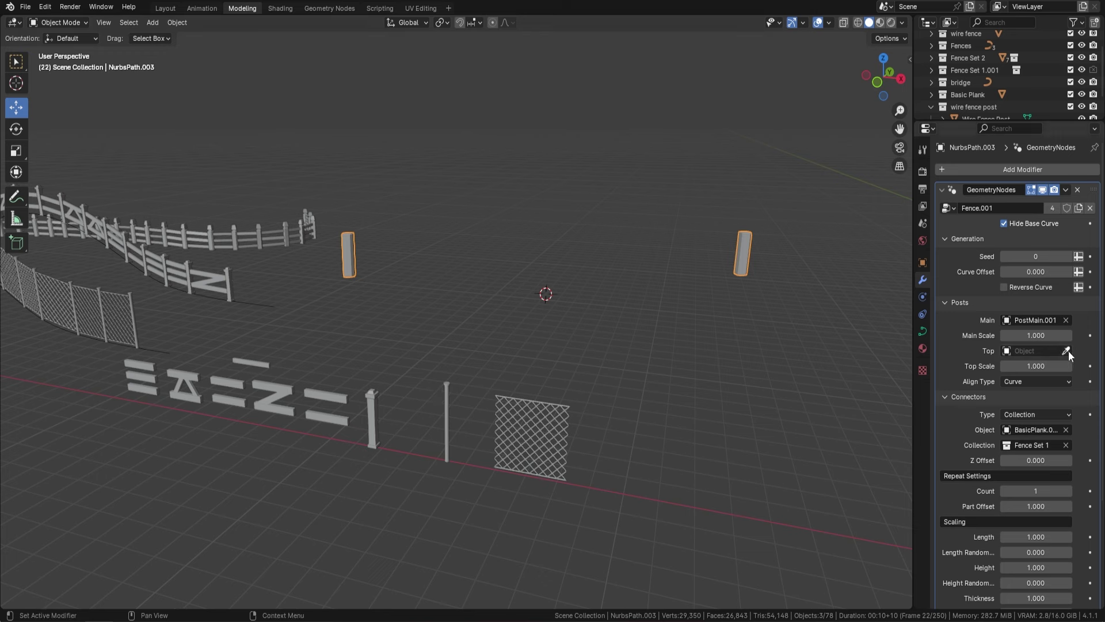
Replace the main post object with the Wire Fence Post by sampling the thin metal post in the scene.
click(1065, 320)
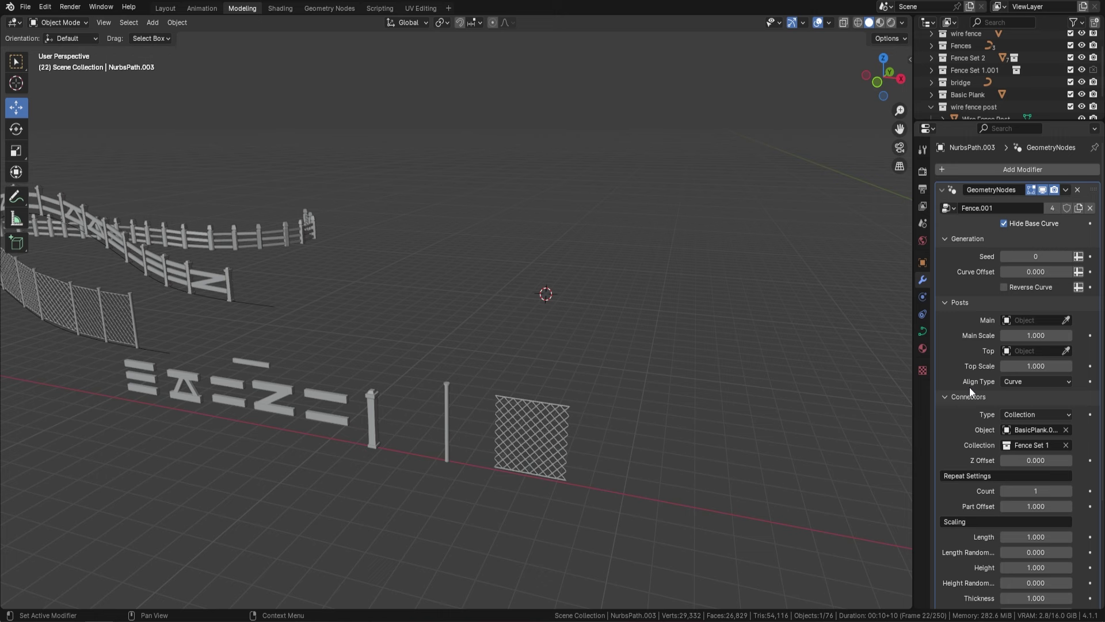
click(1066, 320)
click(446, 403)
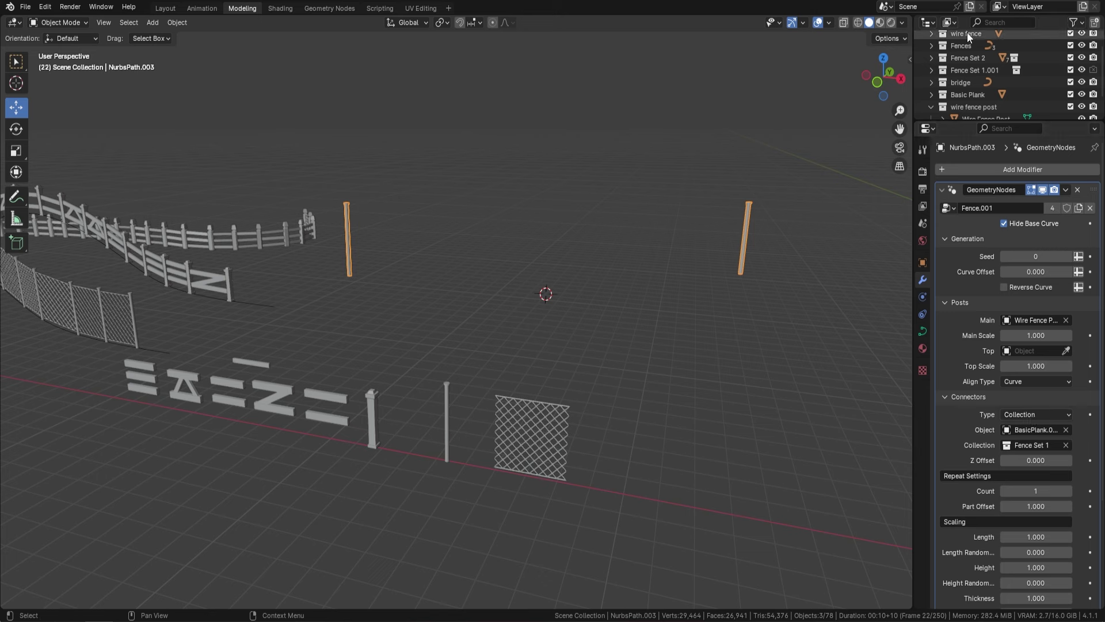
Identify the collection that holds the wire mesh panel, then reselect the fence path and turn off Hide Base Curve.
click(558, 439)
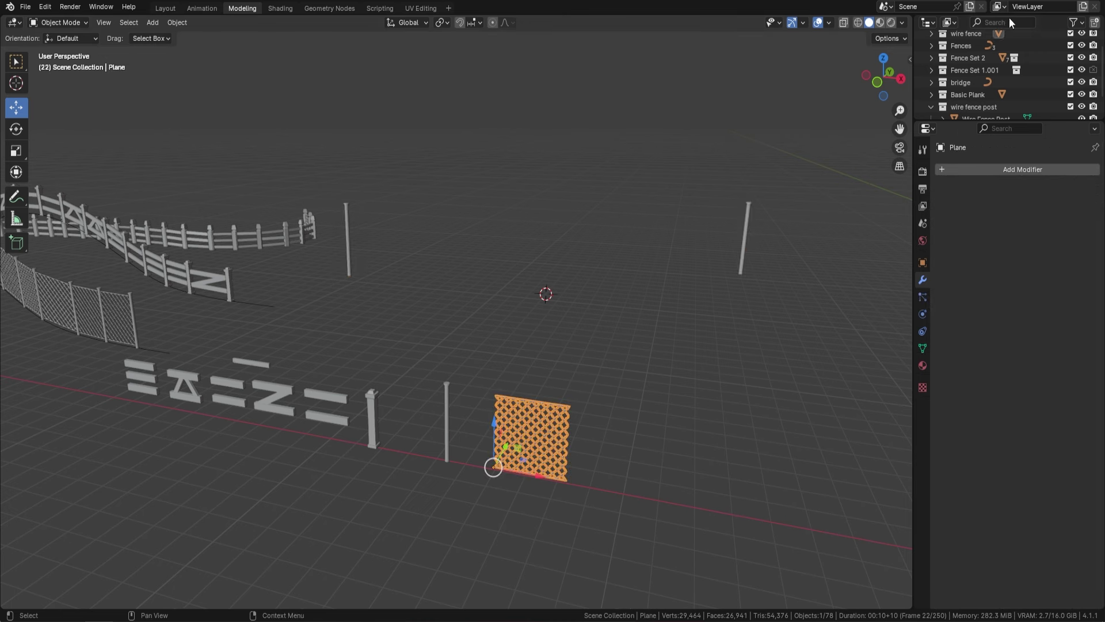
scroll(965, 57, up, 1)
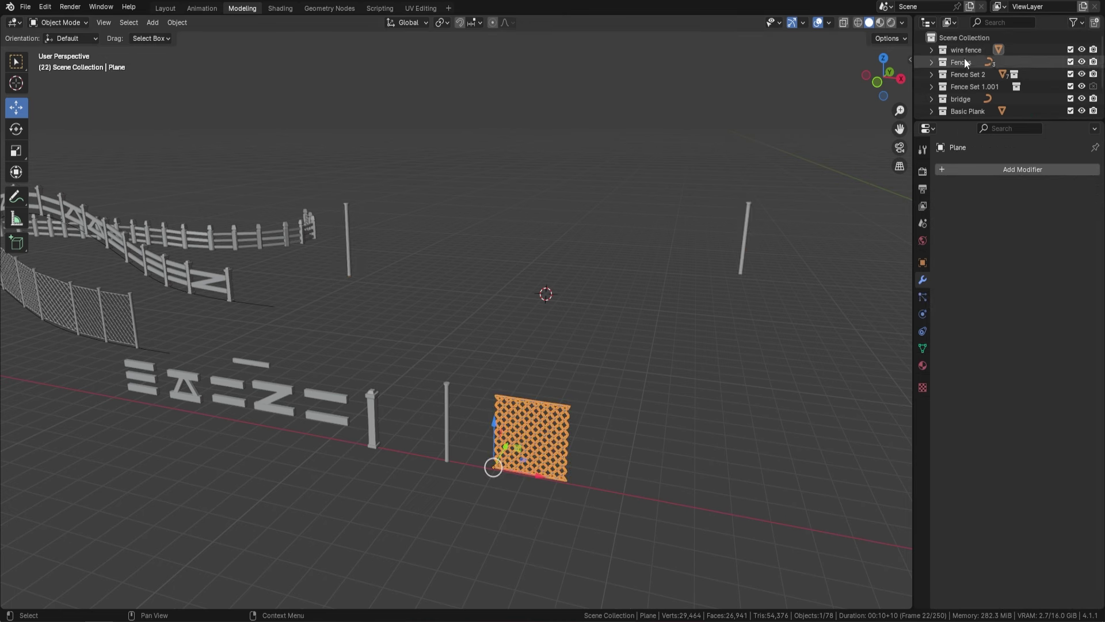
click(747, 229)
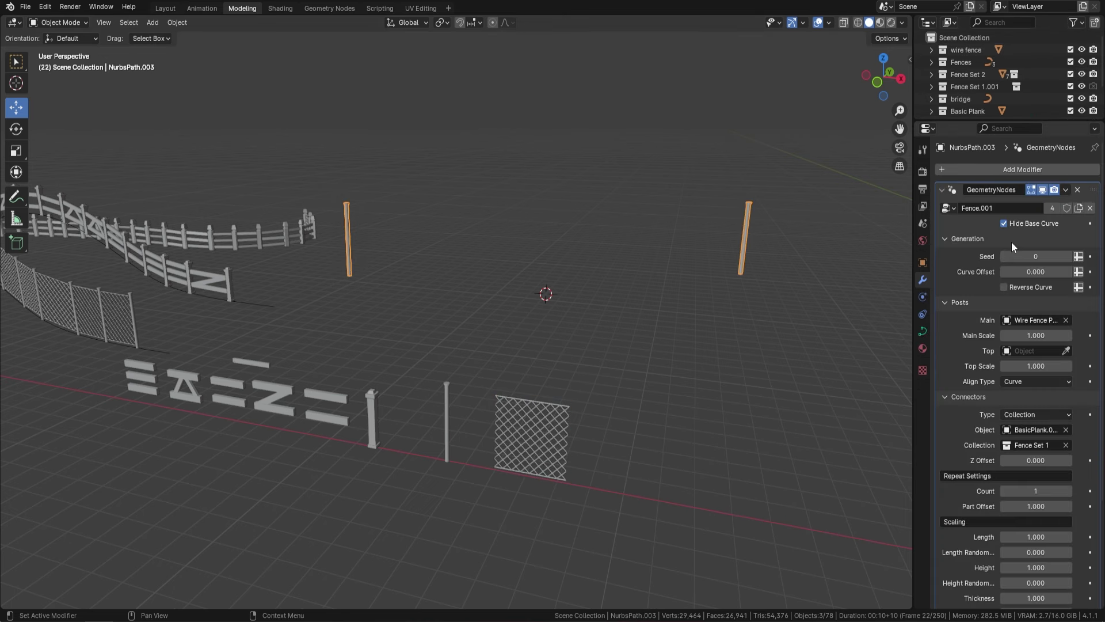
click(1003, 224)
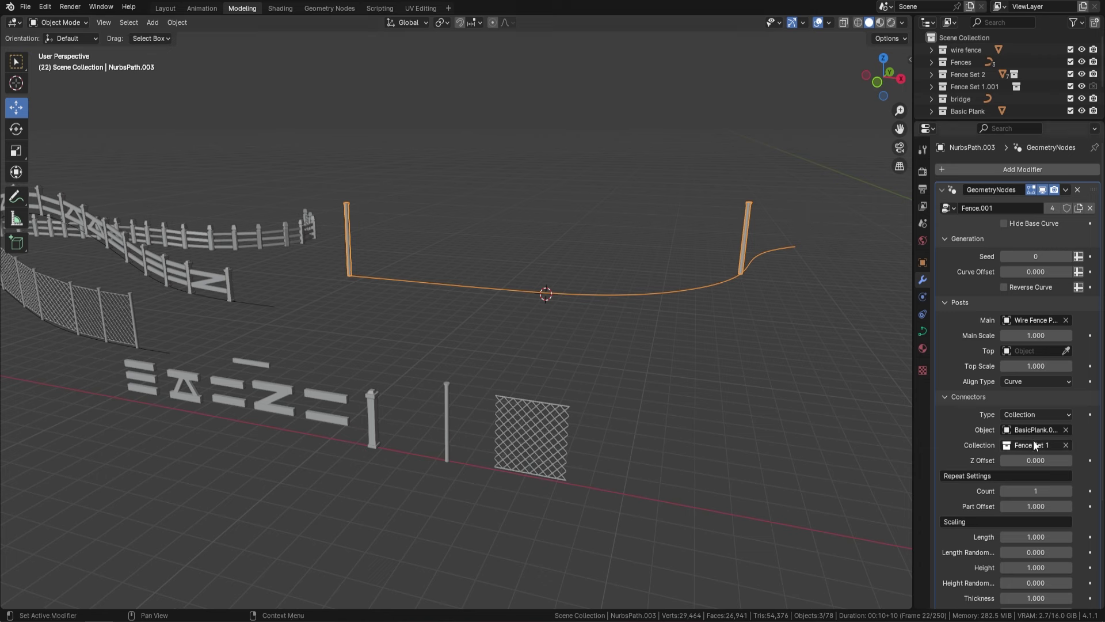
Replace the Fence Set 1 connector collection with the wire fence collection.
click(1066, 445)
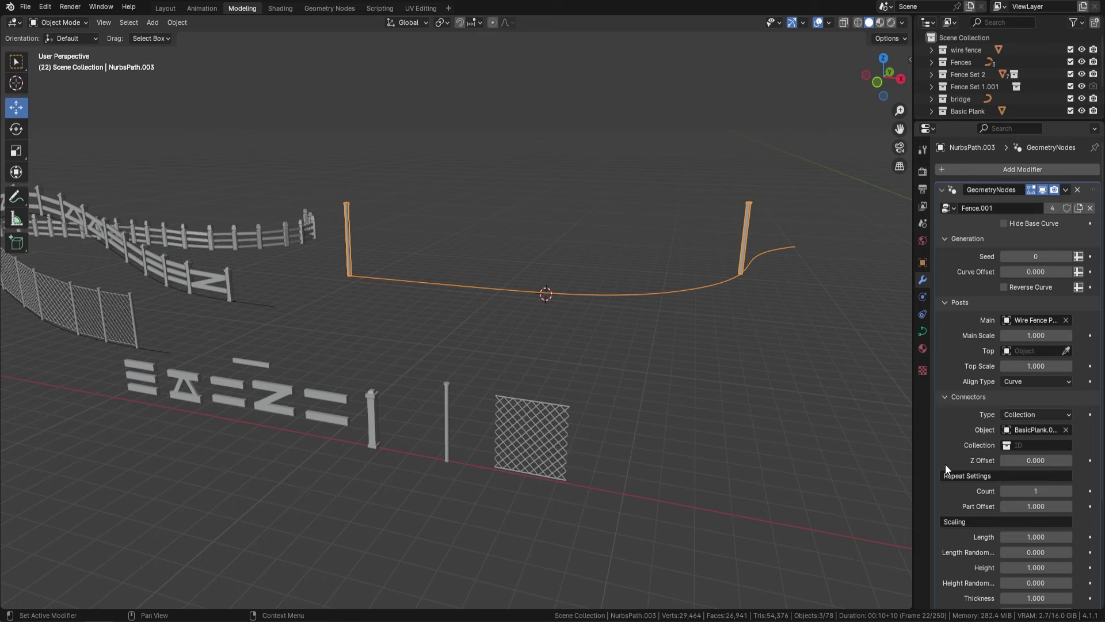
click(1030, 445)
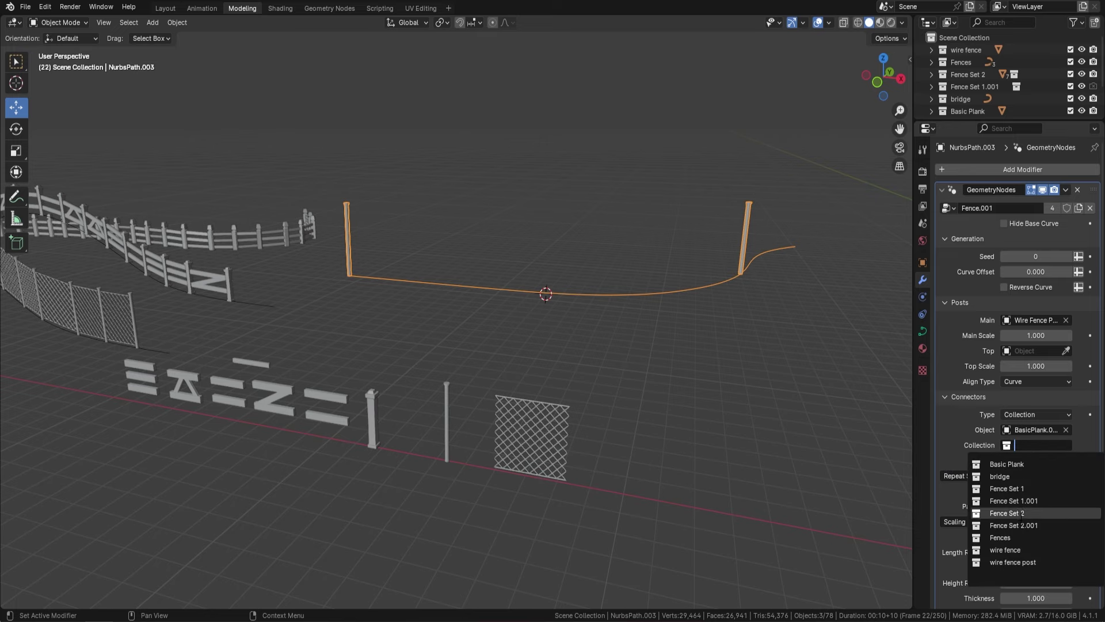
click(1014, 550)
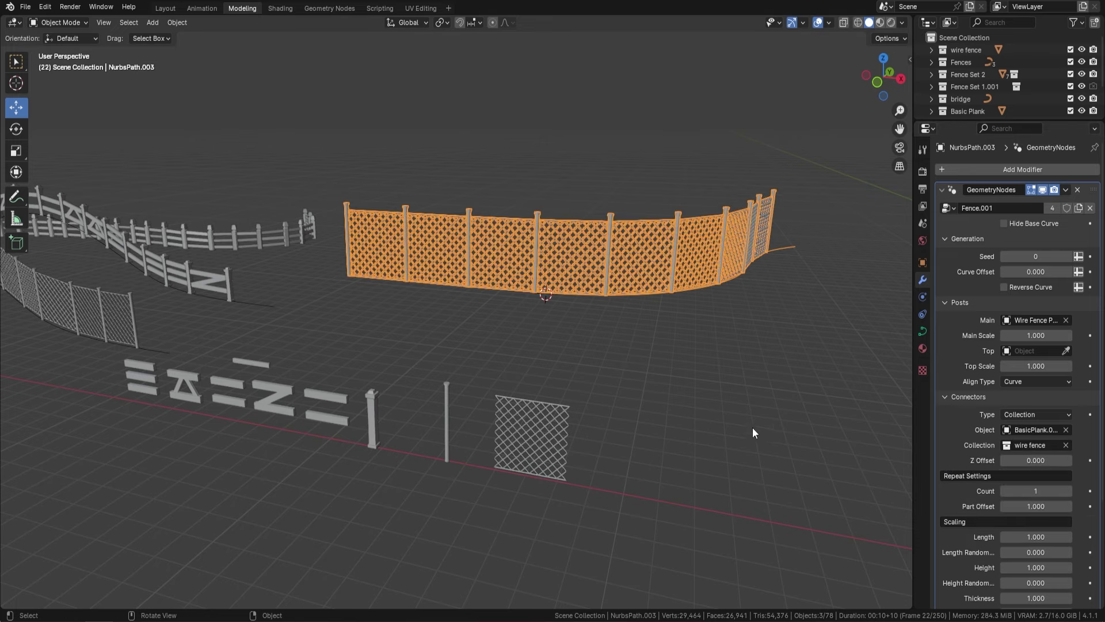
Set the wire fence posts' align type to Z Axis.
middle_drag(753, 431, 658, 311)
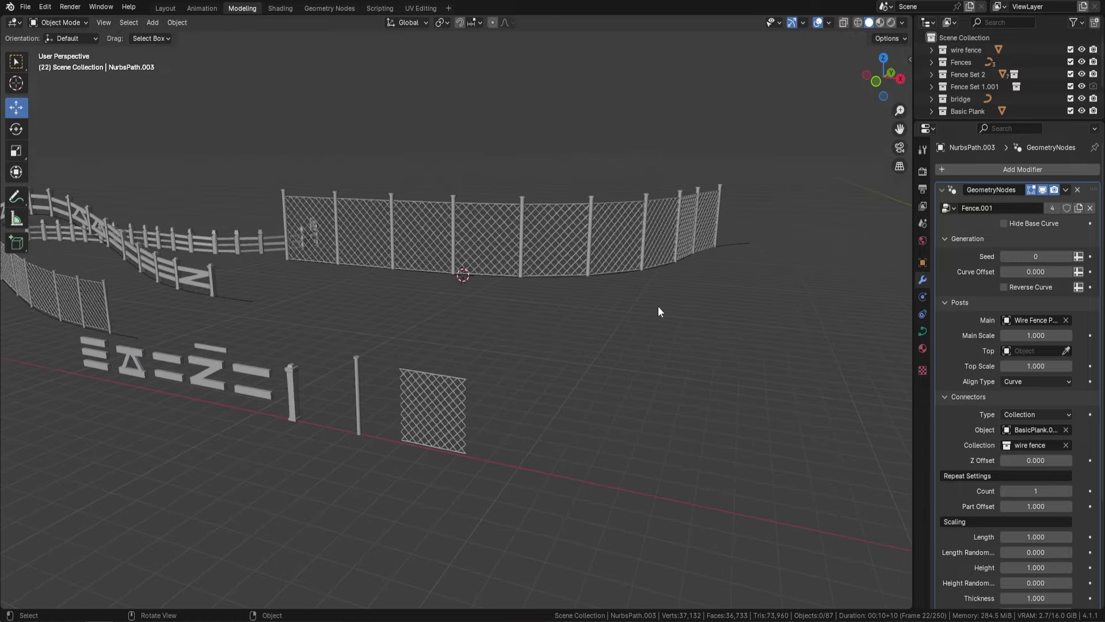
click(563, 278)
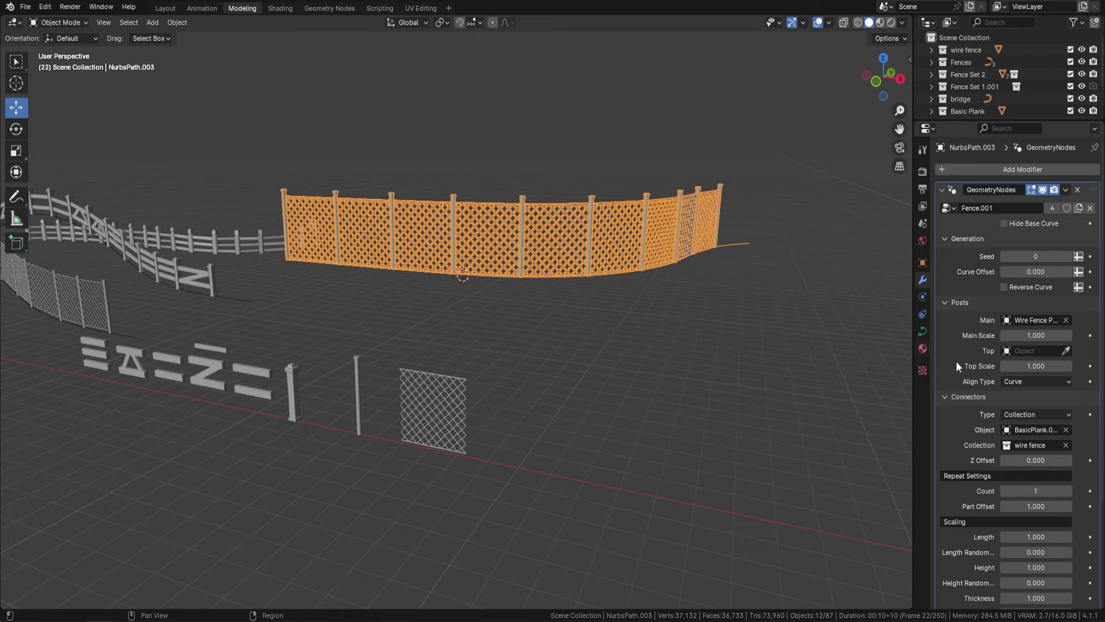
click(1024, 381)
click(1013, 402)
Try raising the path's middle control point about 2.7 m along Z, undo the move, and return to Object Mode.
key(Tab)
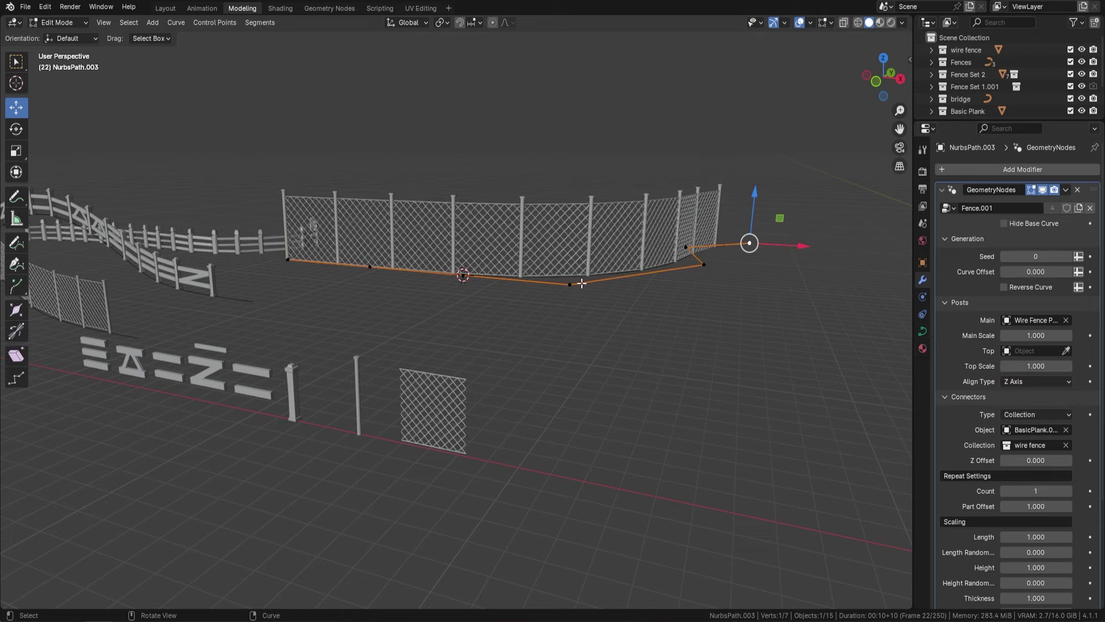
click(571, 282)
key(g)
key(z)
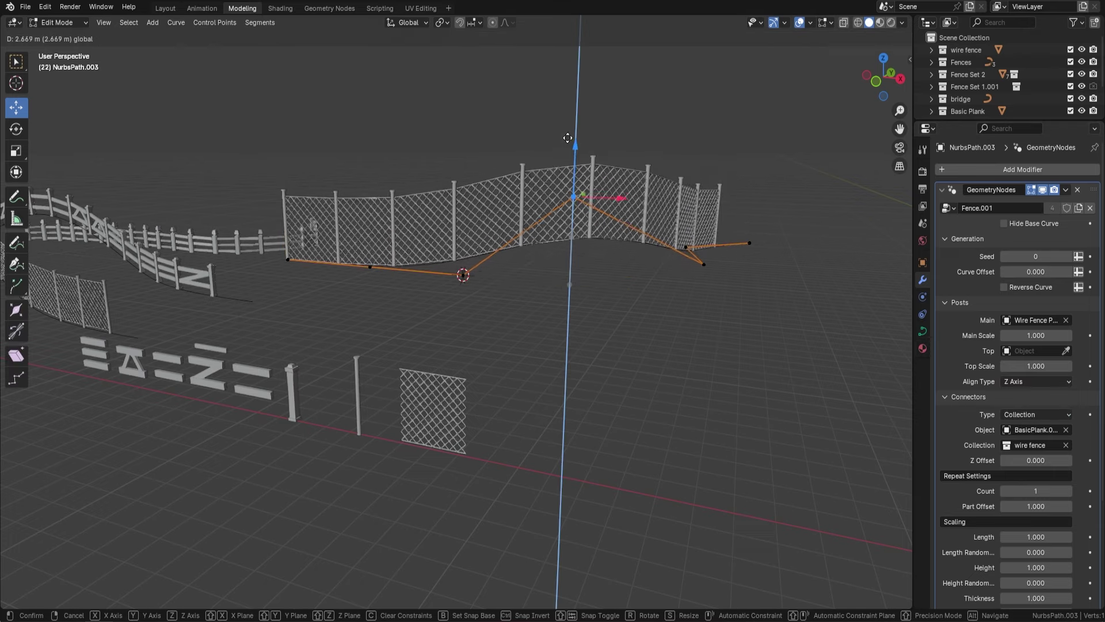
click(430, 251)
middle_drag(430, 251, 257, 223)
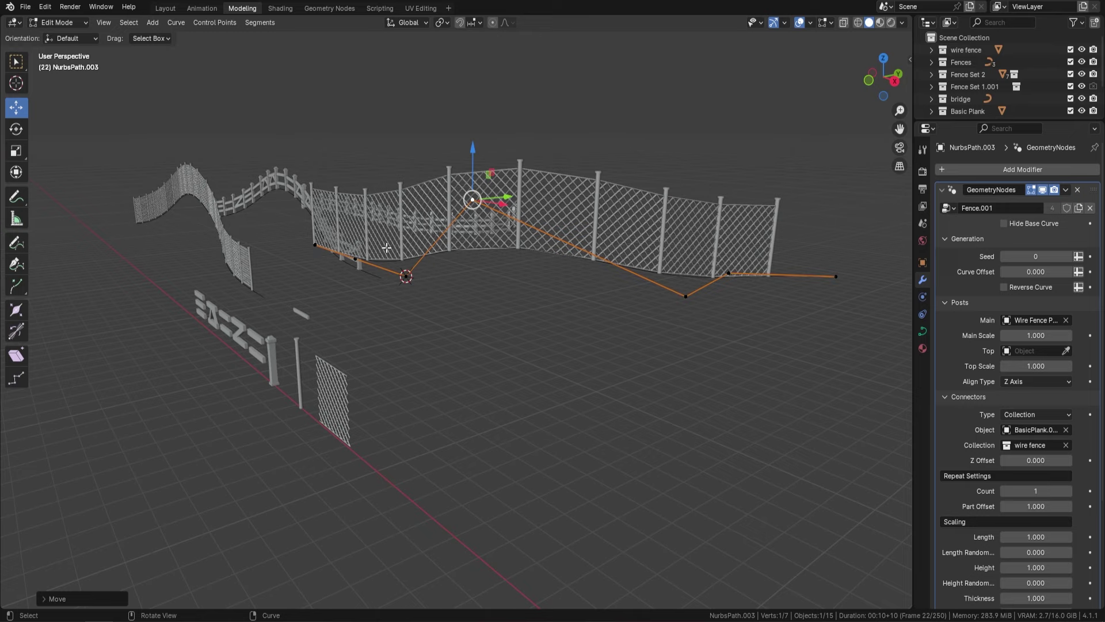
middle_drag(610, 215, 637, 196)
middle_drag(611, 237, 642, 206)
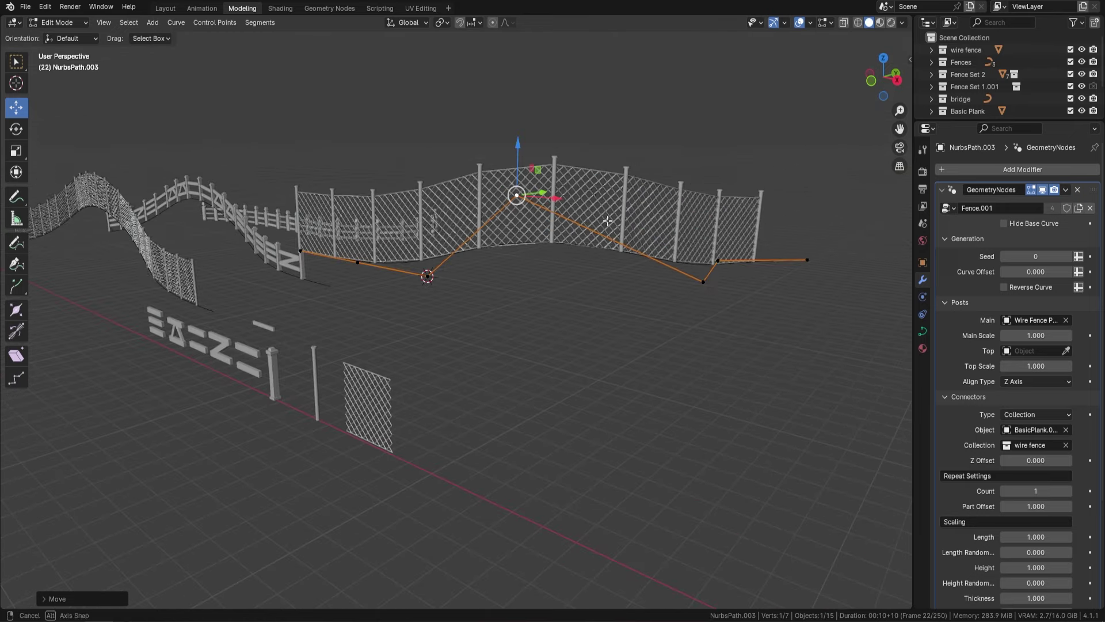
key(ctrl+z)
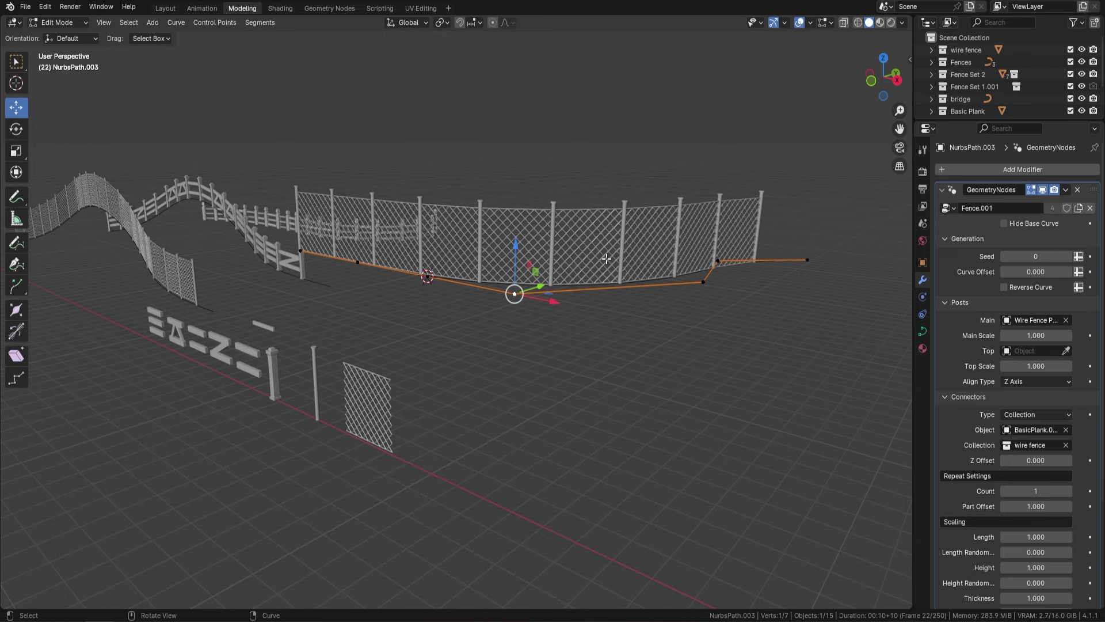
middle_drag(631, 265, 599, 267)
key(Tab)
Set the connectors' length randomness to -0.100 and height randomness to -0.010.
scroll(1002, 446, down, 5)
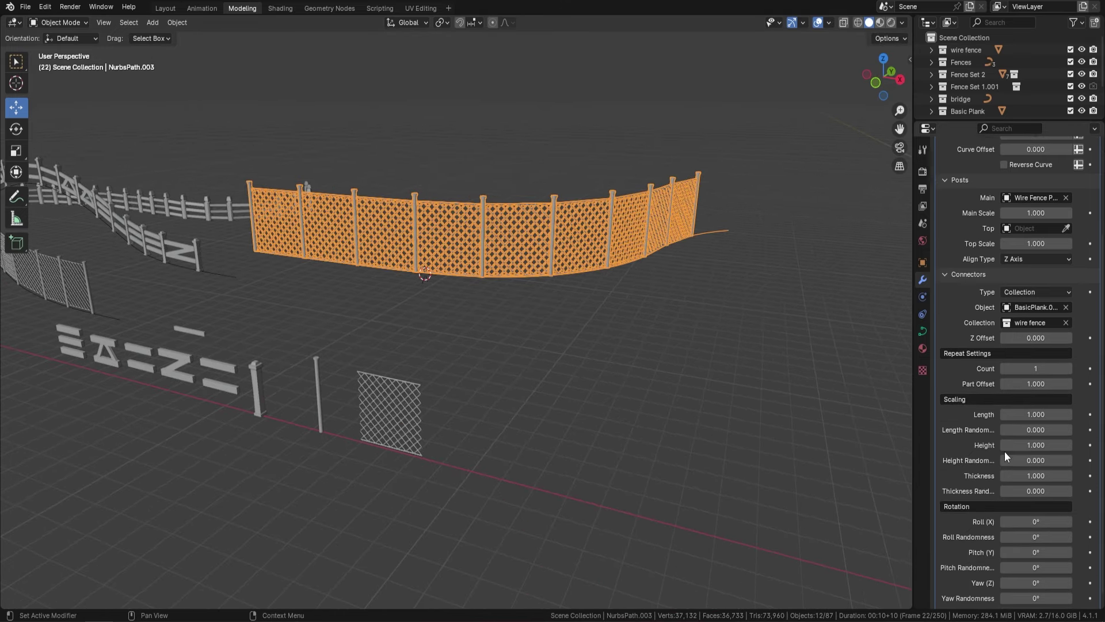
drag(1056, 431, 1017, 460)
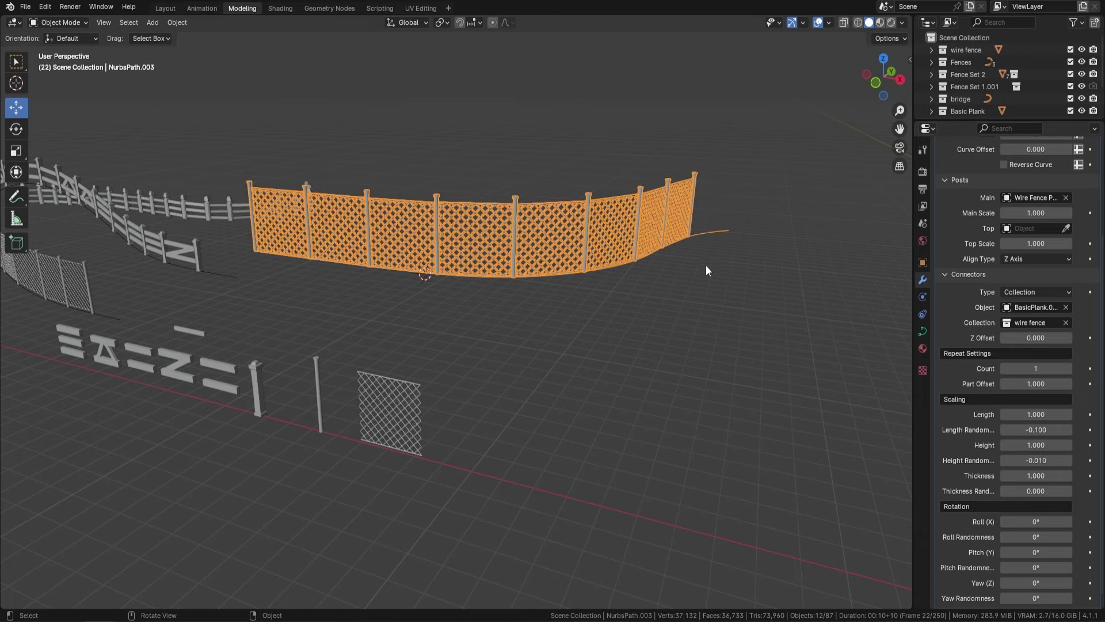
middle_drag(706, 265, 609, 280)
Examine the finished wire fence from several angles, including its curved end and the source parts beside it.
middle_drag(512, 263, 381, 248)
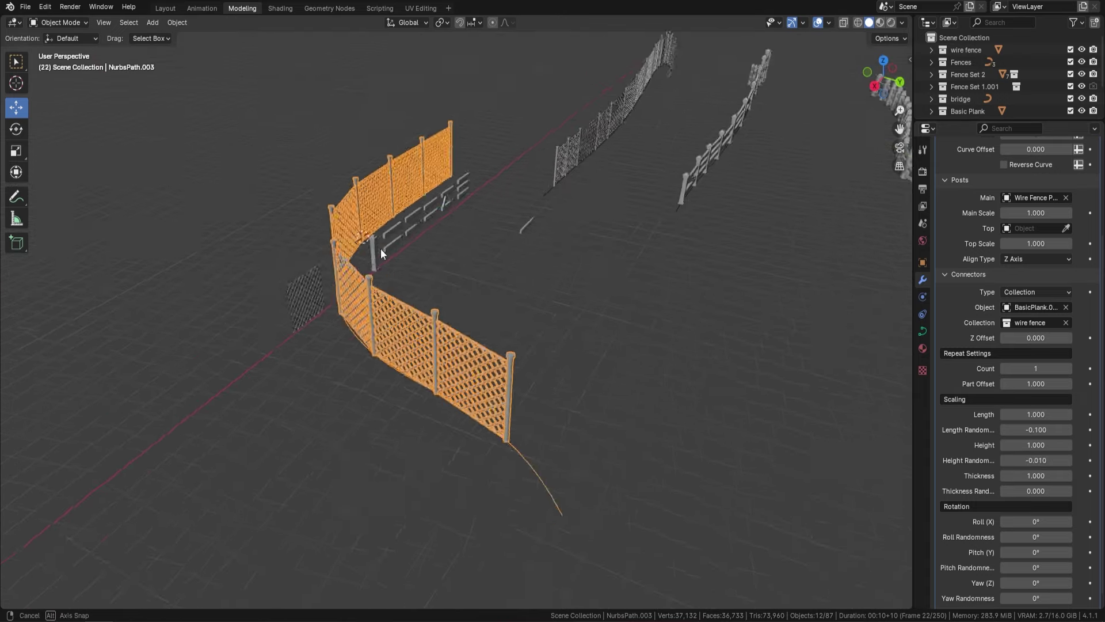
scroll(374, 273, up, 5)
scroll(407, 195, down, 2)
middle_drag(408, 194, 461, 212)
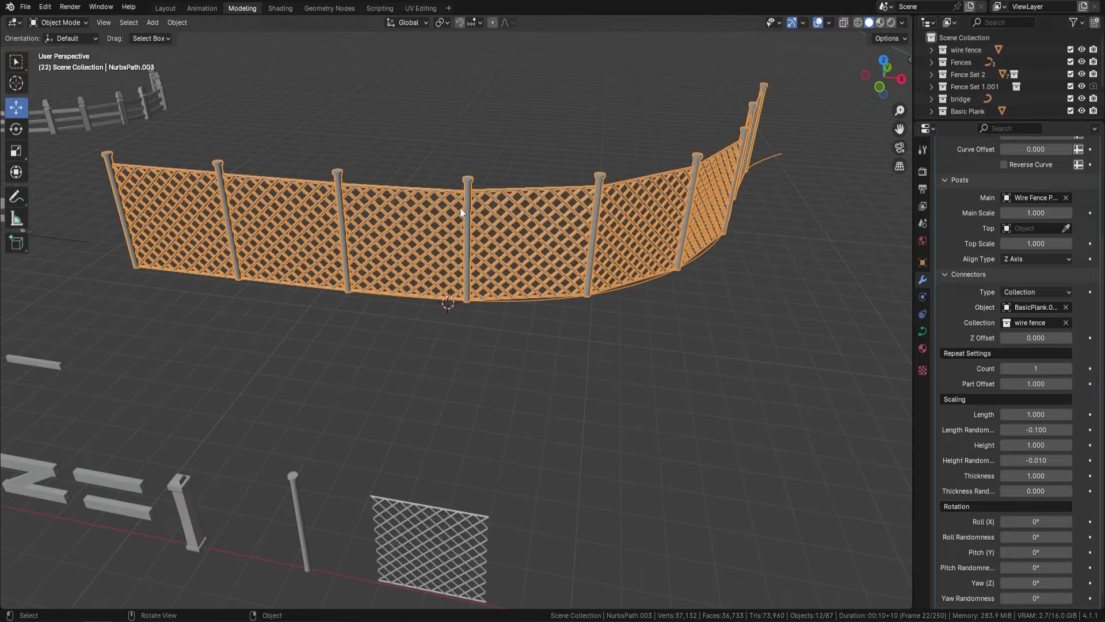
scroll(484, 248, down, 2)
middle_drag(496, 280, 484, 235)
middle_drag(490, 297, 522, 286)
shift+middle_drag(365, 344, 328, 253)
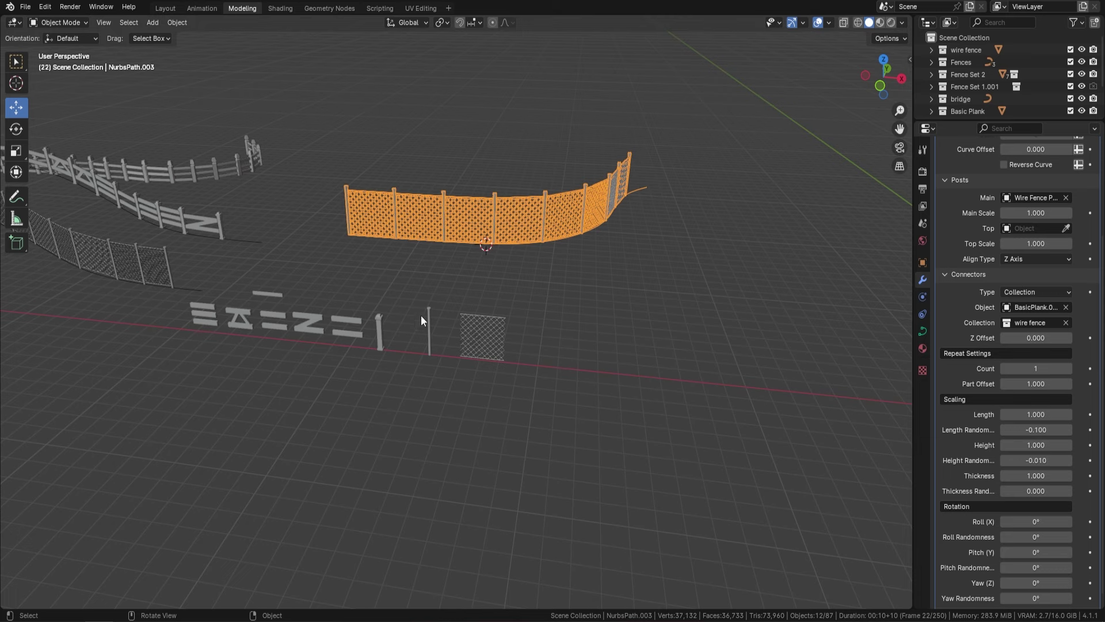
middle_drag(420, 315, 564, 250)
Unlink the node group from the path's modifier and assign Fence.001 again to restart from its default settings.
scroll(1031, 265, up, 5)
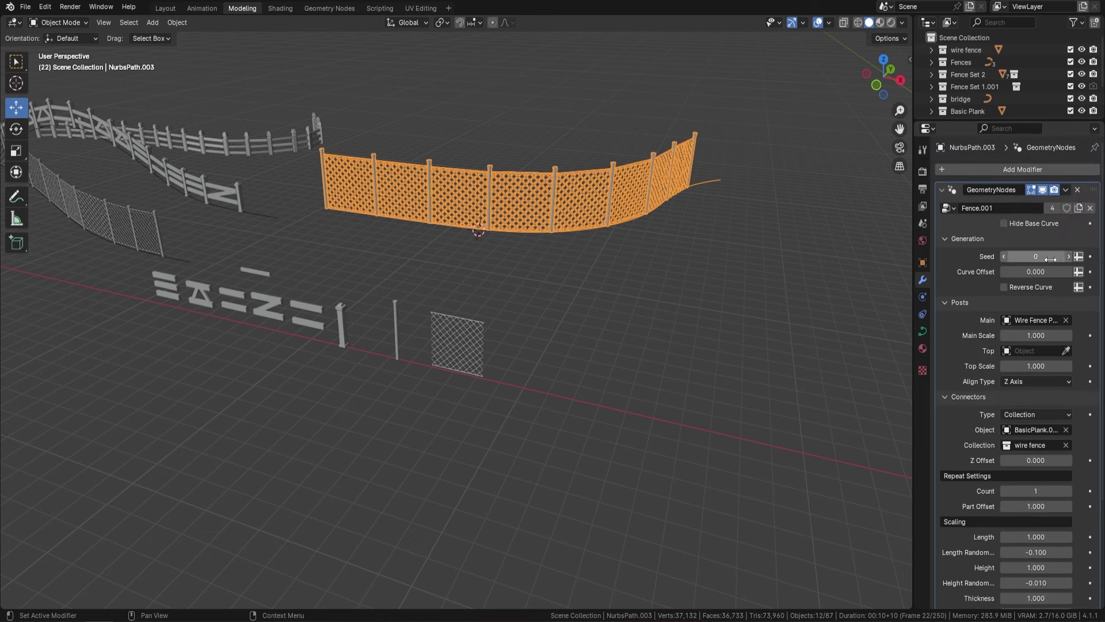
click(1090, 208)
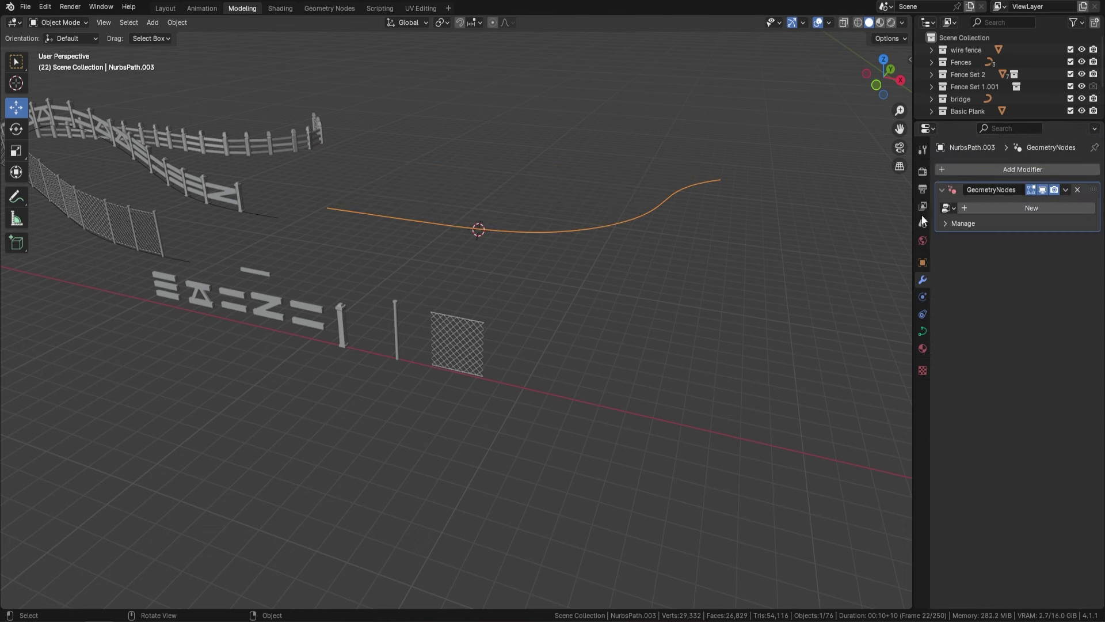
click(1002, 205)
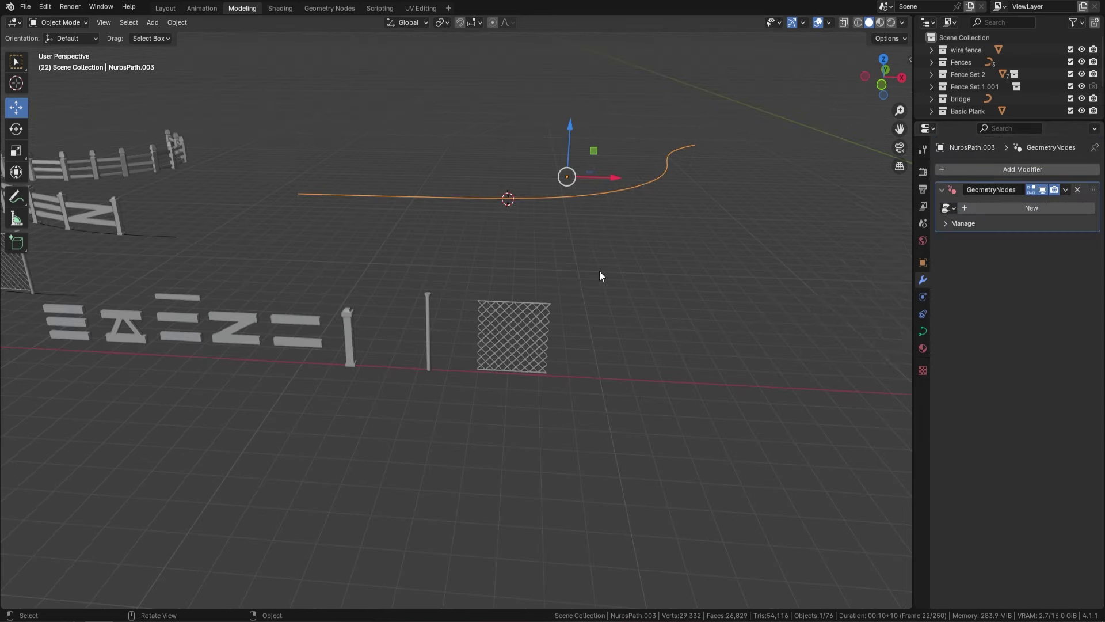
click(947, 208)
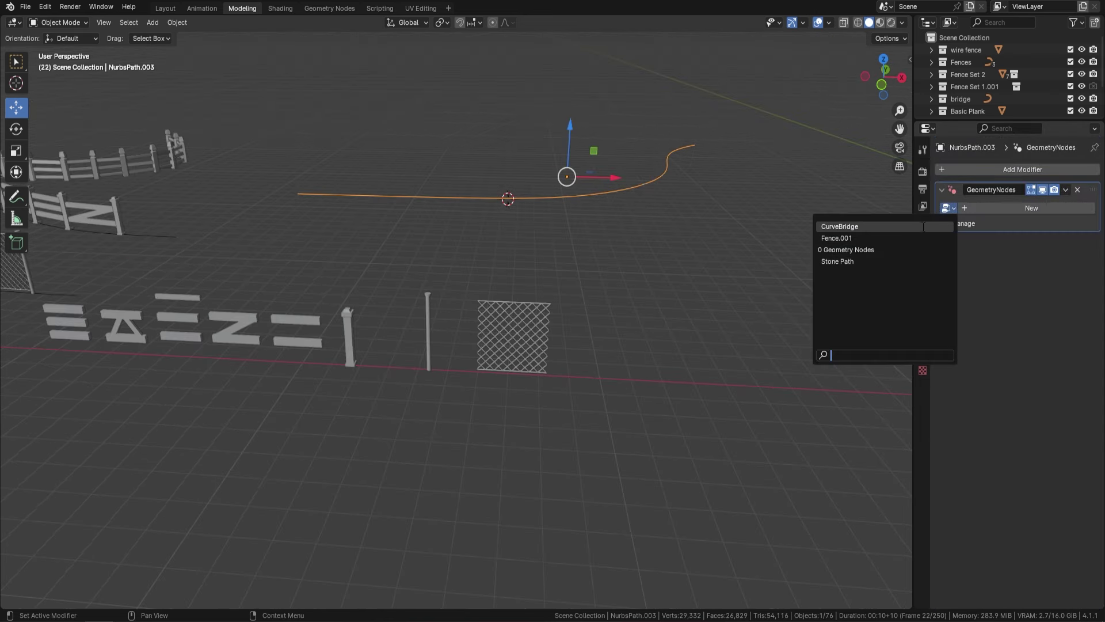
click(845, 238)
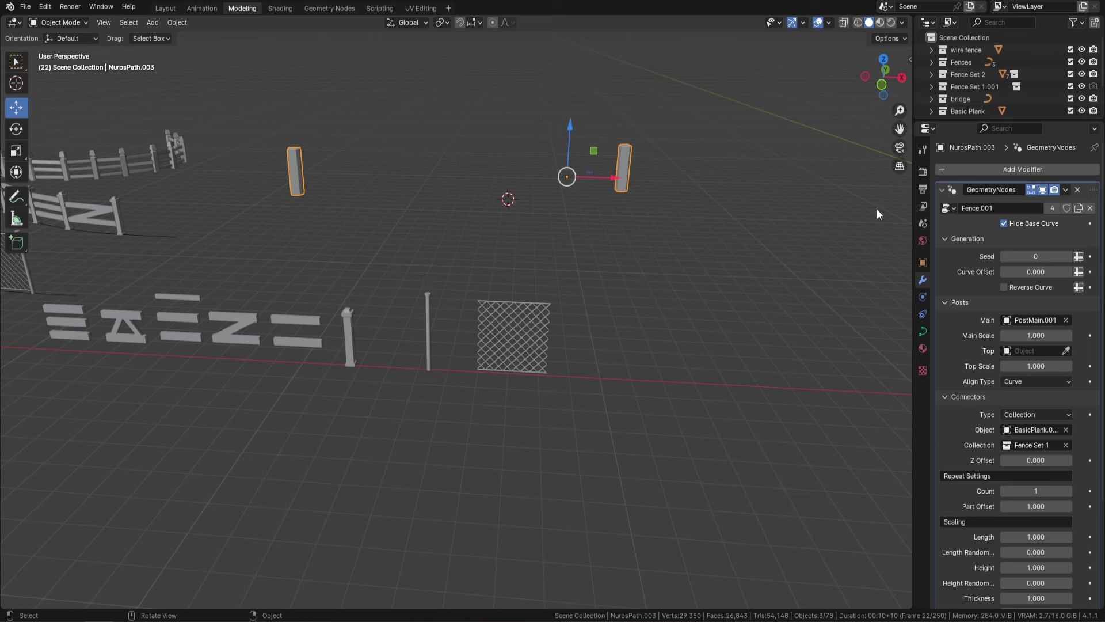
Sample the wooden post in the scene to set Post main.001 as main post and Post Top.001 as its top.
click(1065, 320)
click(1066, 320)
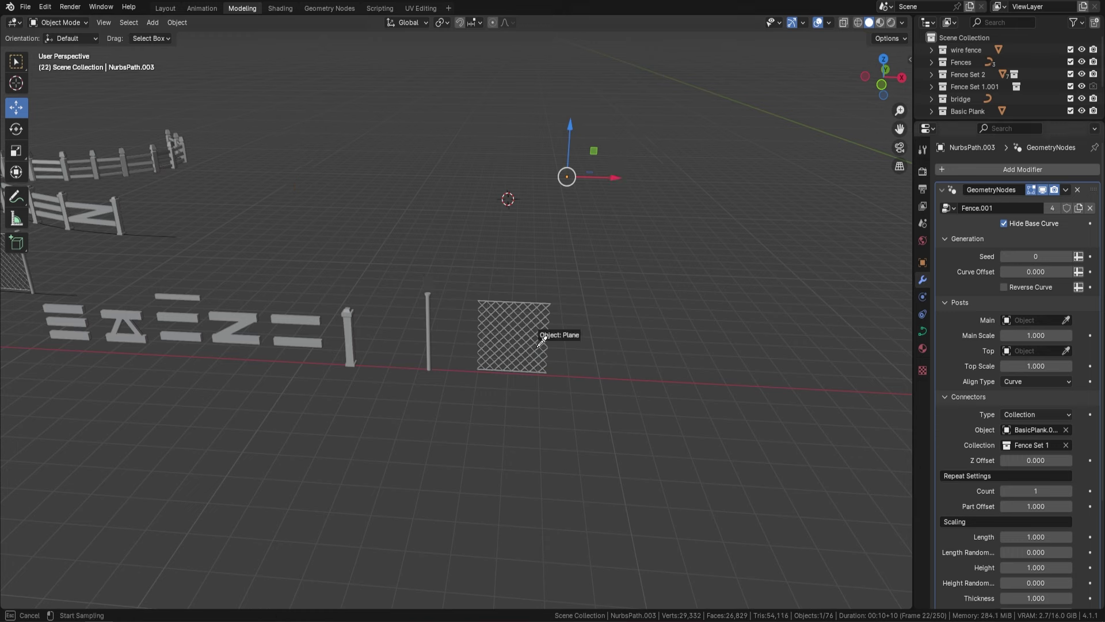
click(349, 322)
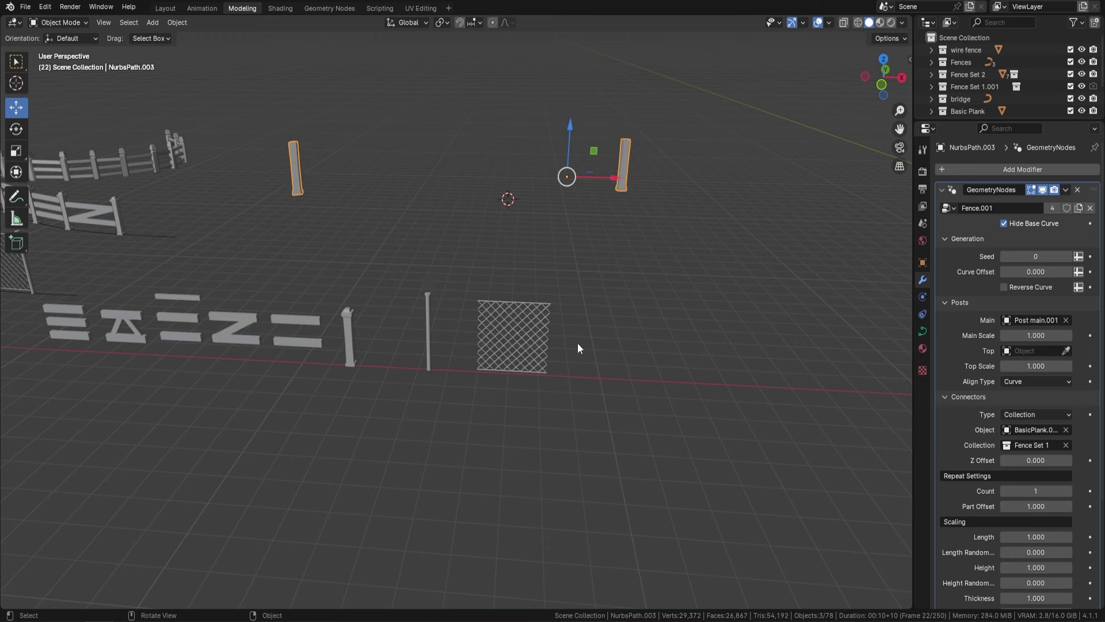
click(1066, 351)
click(348, 312)
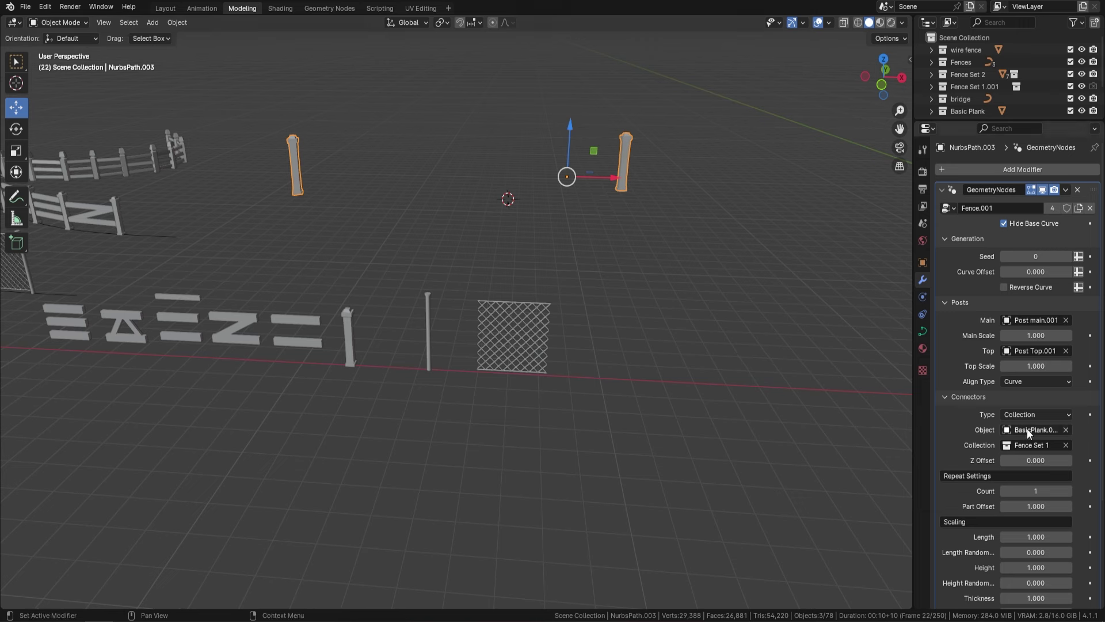
Clear the connector object and set the connector collection to Fence Set 2.001.
click(1066, 430)
click(1066, 446)
click(1029, 444)
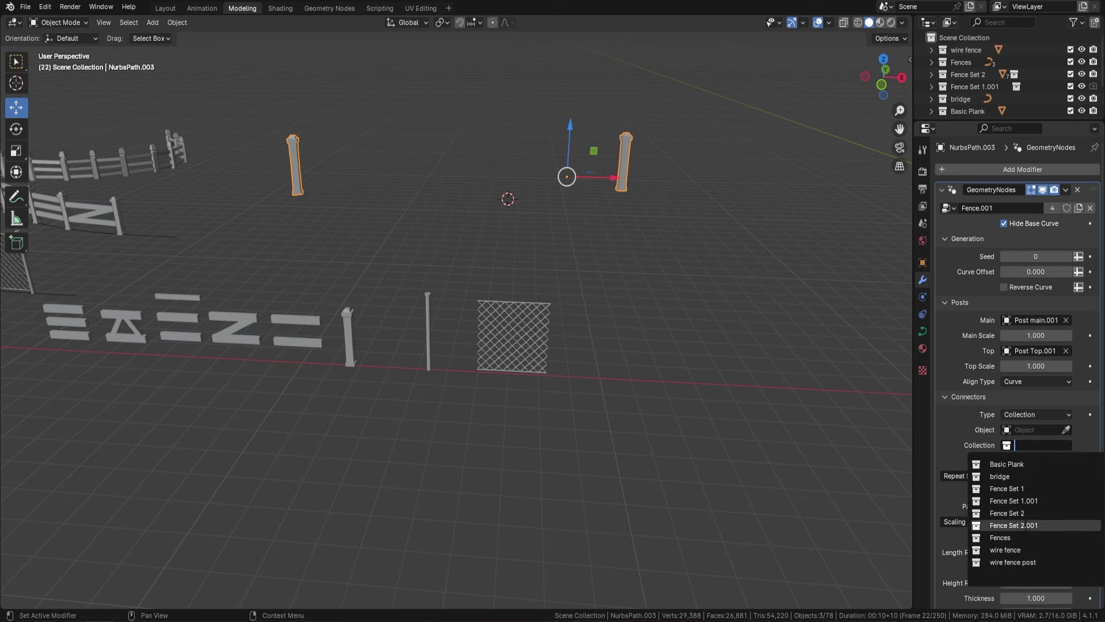
click(1014, 525)
middle_drag(645, 290, 488, 298)
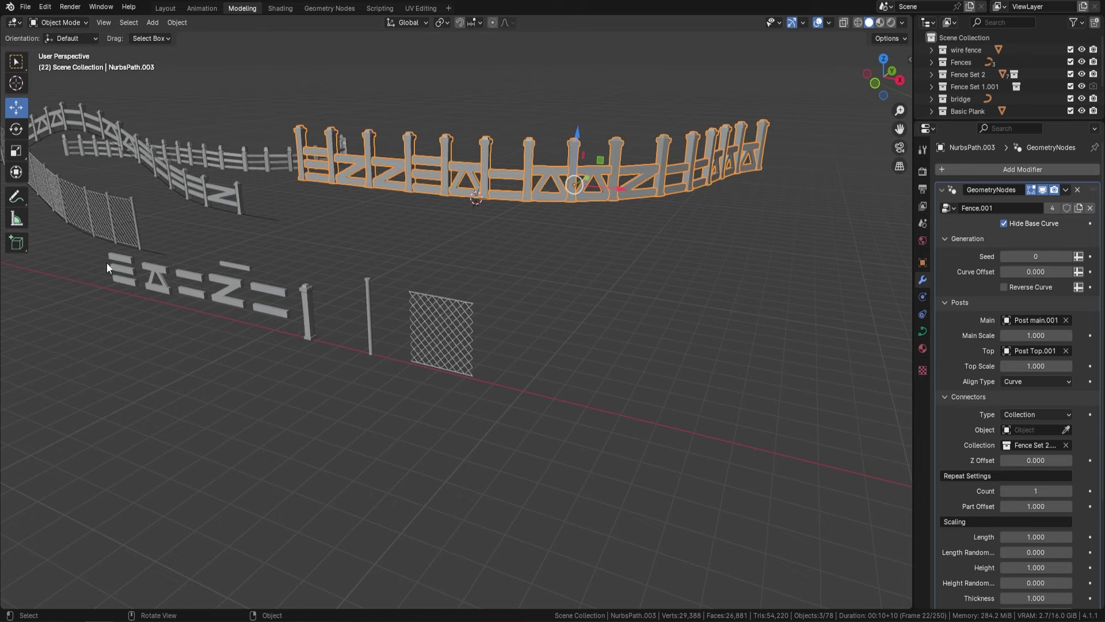
middle_drag(490, 241, 643, 256)
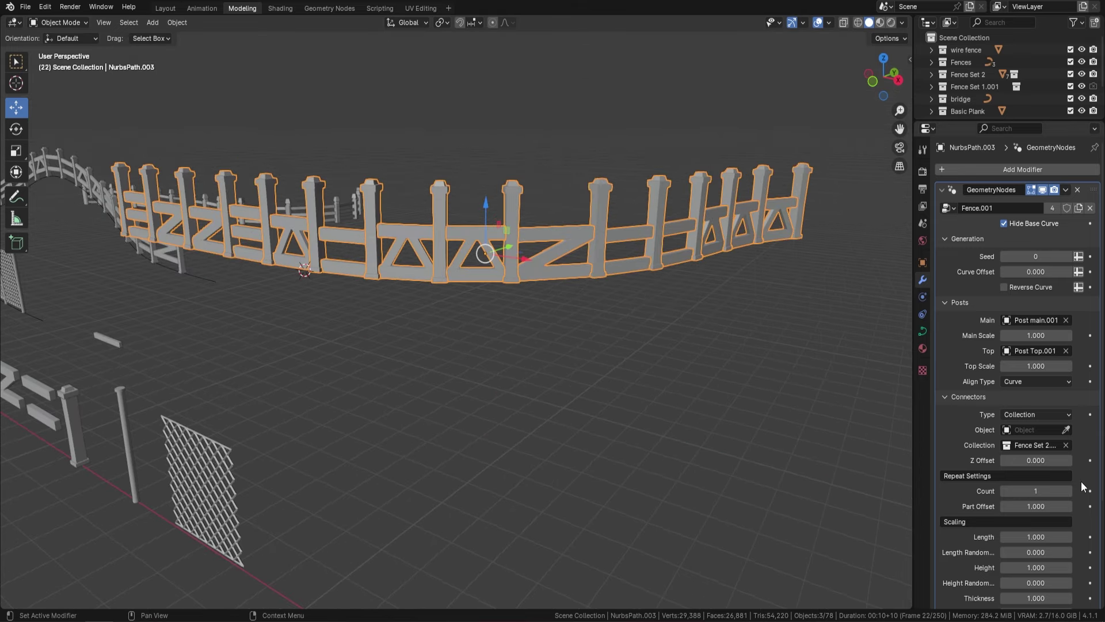
Set the connectors' Z offset to 0.300 and adjust their Pitch (Y) rotation slightly.
mouse_move(1036, 460)
mouse_down()
mouse_move(1082, 460)
mouse_move(1036, 460)
mouse_up()
middle_drag(654, 334, 523, 253)
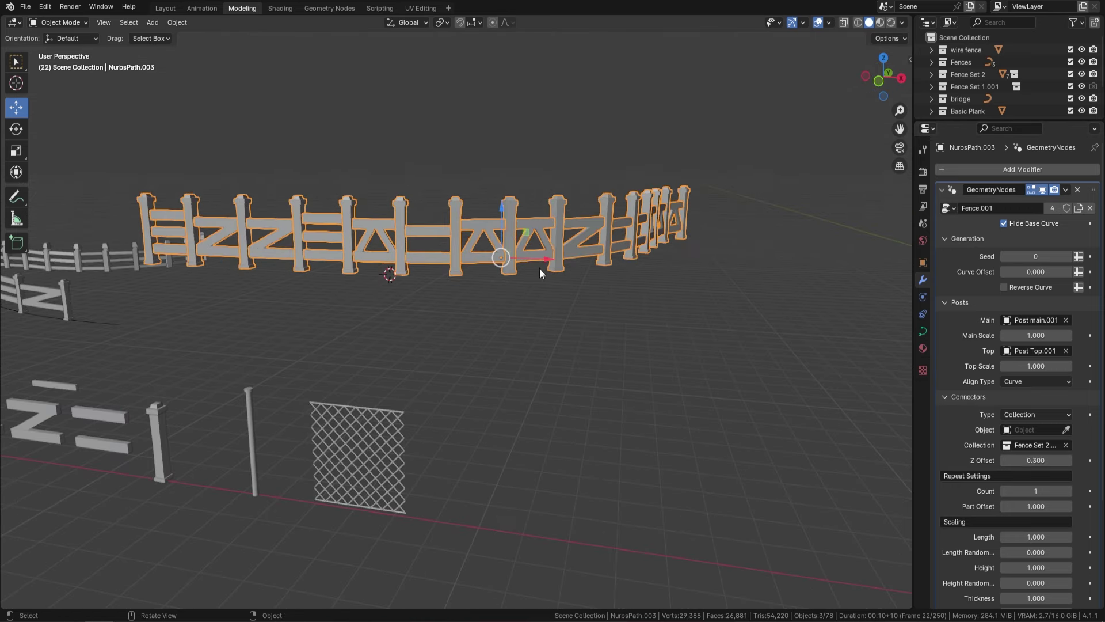
scroll(1033, 523, down, 5)
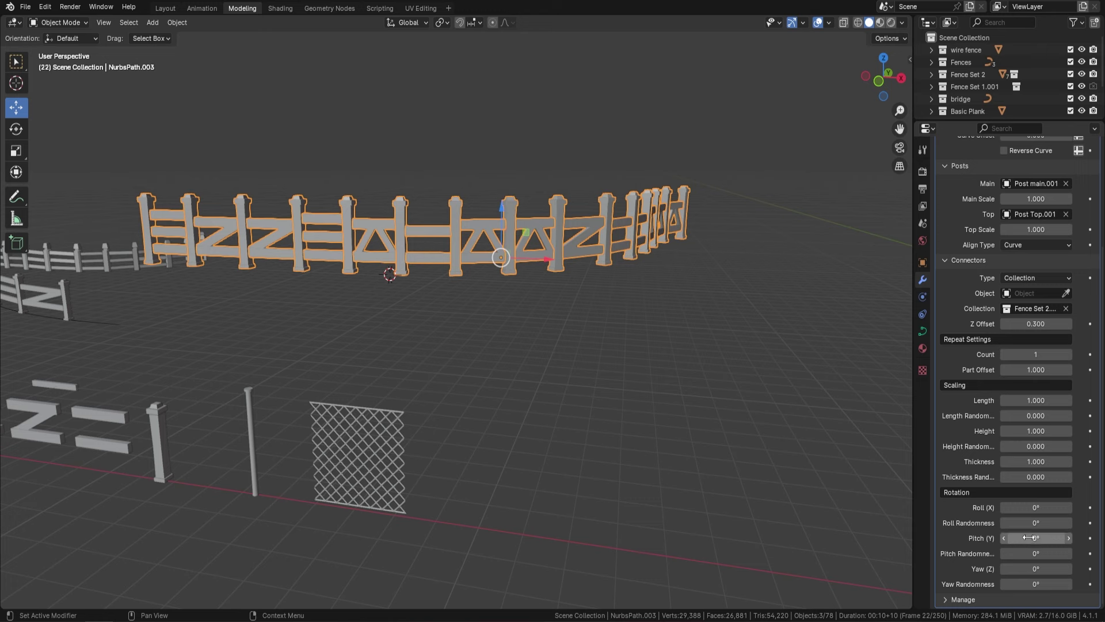
drag(1016, 538, 1029, 539)
Set the generation seed to 2 to change the mix of wooden fence panels.
scroll(1056, 242, up, 5)
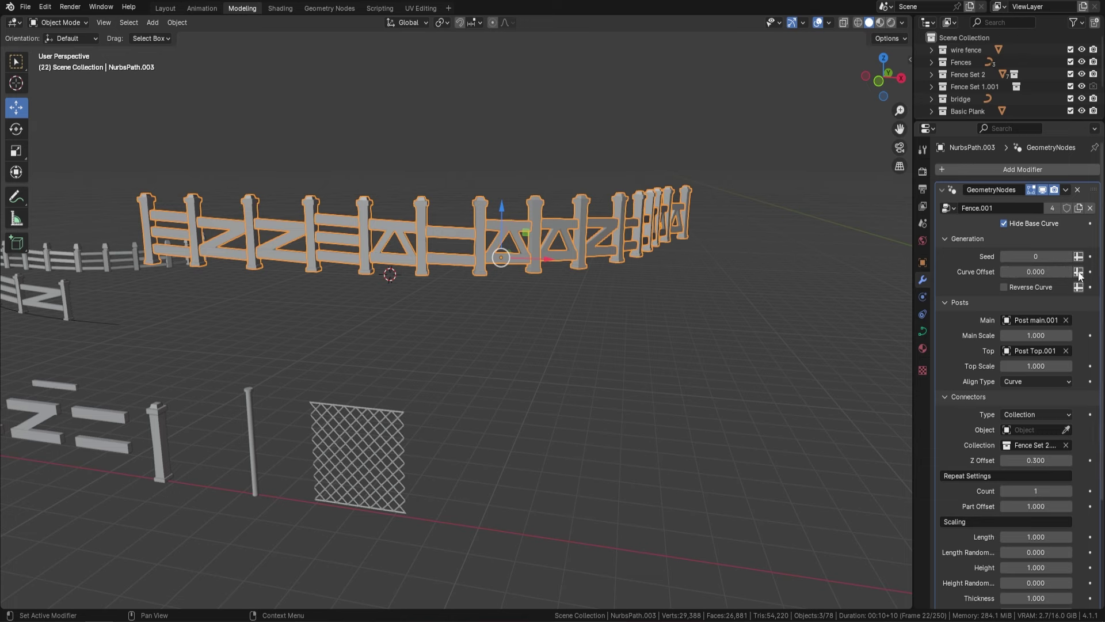
click(1068, 256)
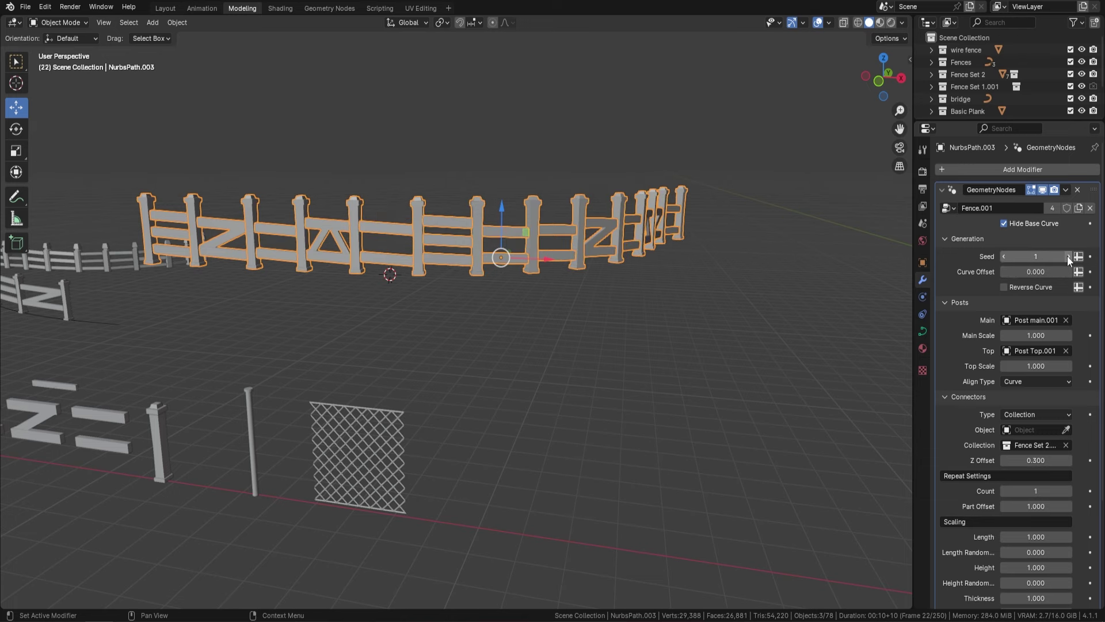
click(1068, 256)
middle_drag(561, 264, 586, 265)
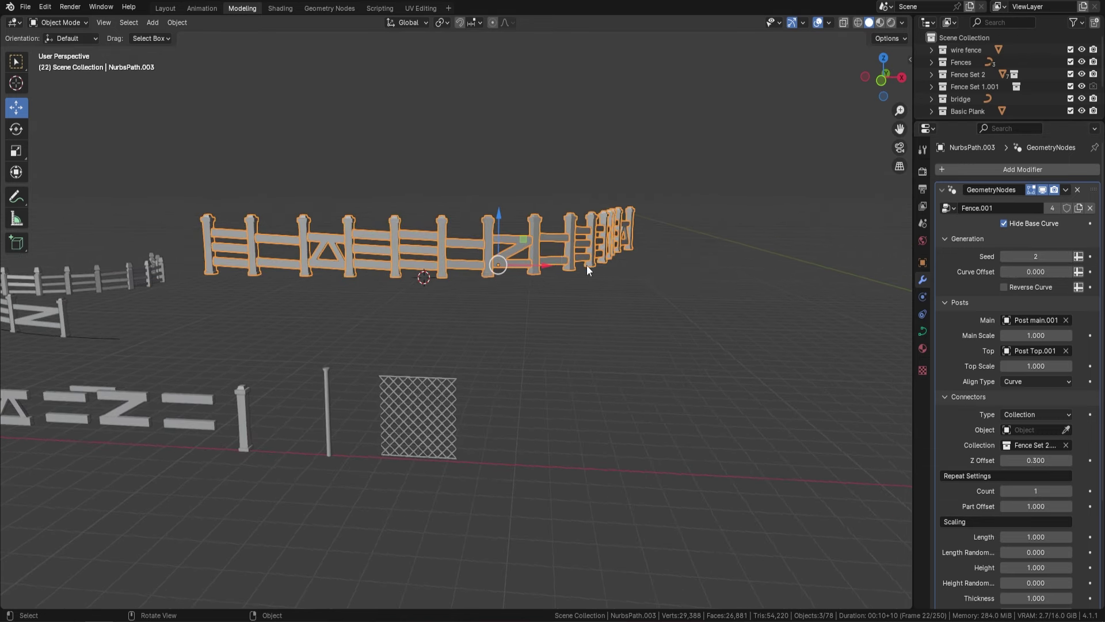
Raise the path's middle control point vertically in Edit Mode so the wooden fence climbs, and return to Object Mode.
key(Tab)
drag(541, 229, 543, 106)
mouse_move(627, 204)
middle_down()
mouse_move(523, 200)
mouse_move(632, 219)
middle_up()
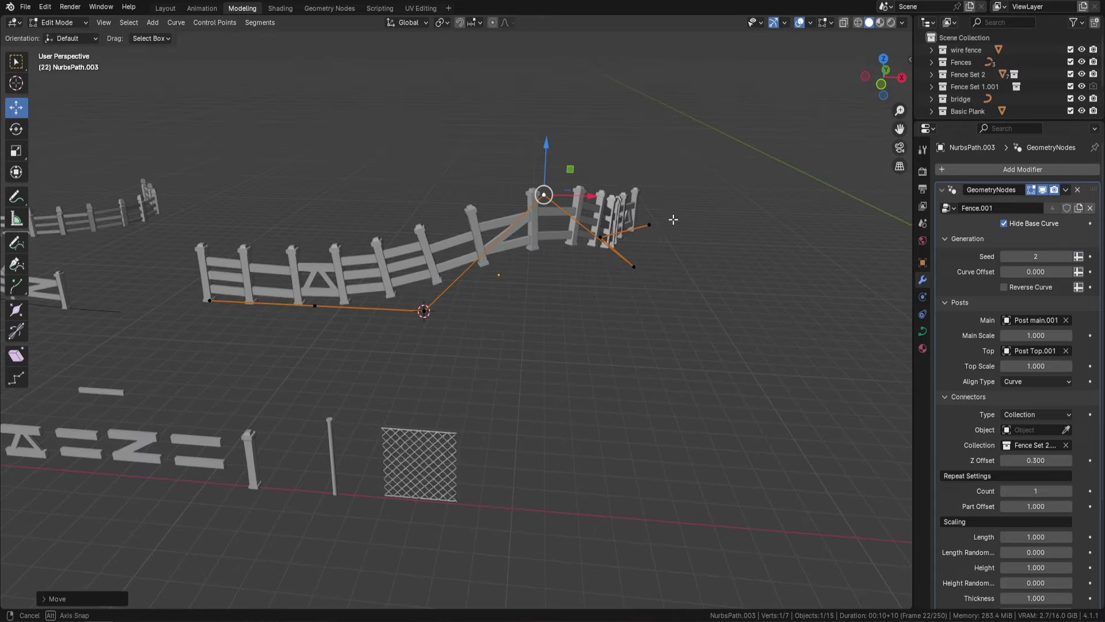
key(Tab)
middle_drag(623, 268, 425, 274)
middle_drag(325, 297, 232, 386)
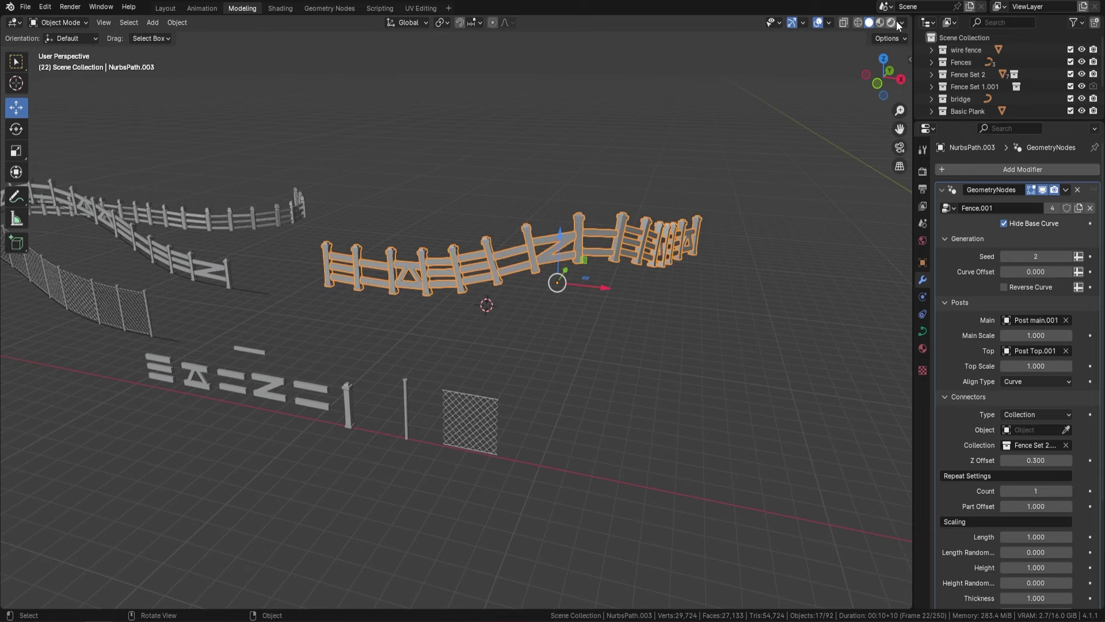
Switch the viewport to rendered shading and deselect everything to show the fences with their materials.
key(z)
key(8)
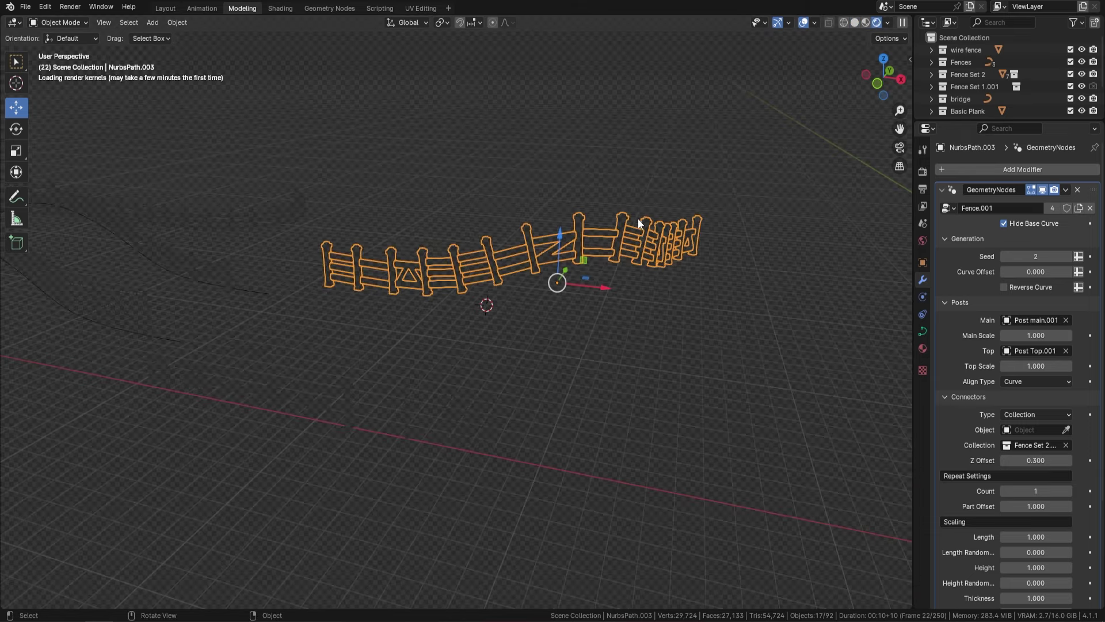
scroll(644, 222, up, 6)
middle_drag(665, 188, 636, 189)
scroll(419, 212, down, 5)
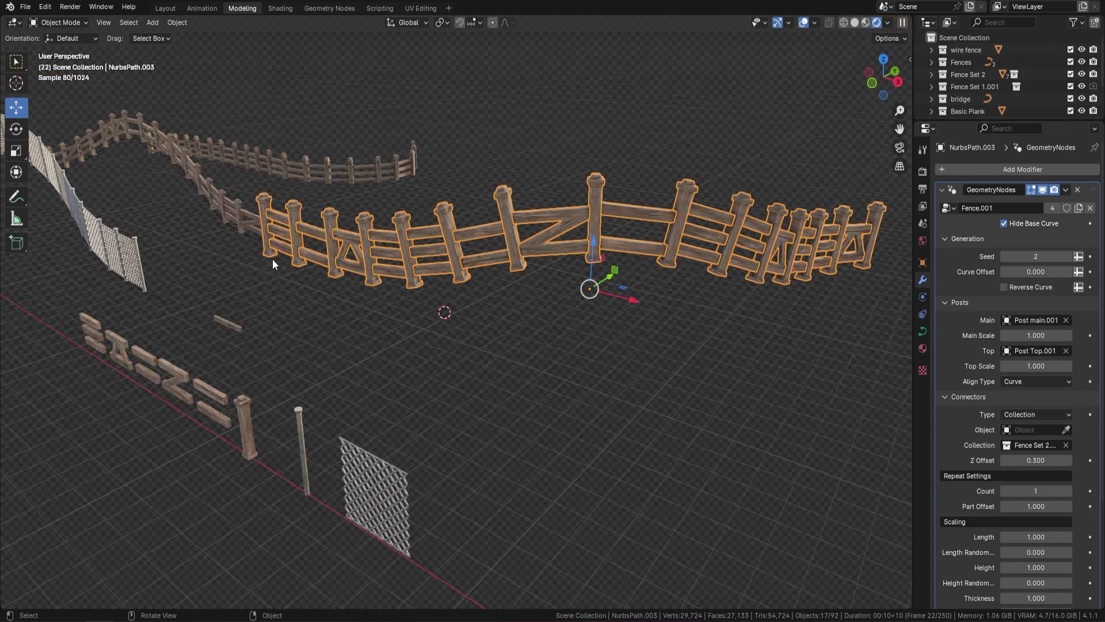
scroll(600, 275, down, 3)
key(alt+a)
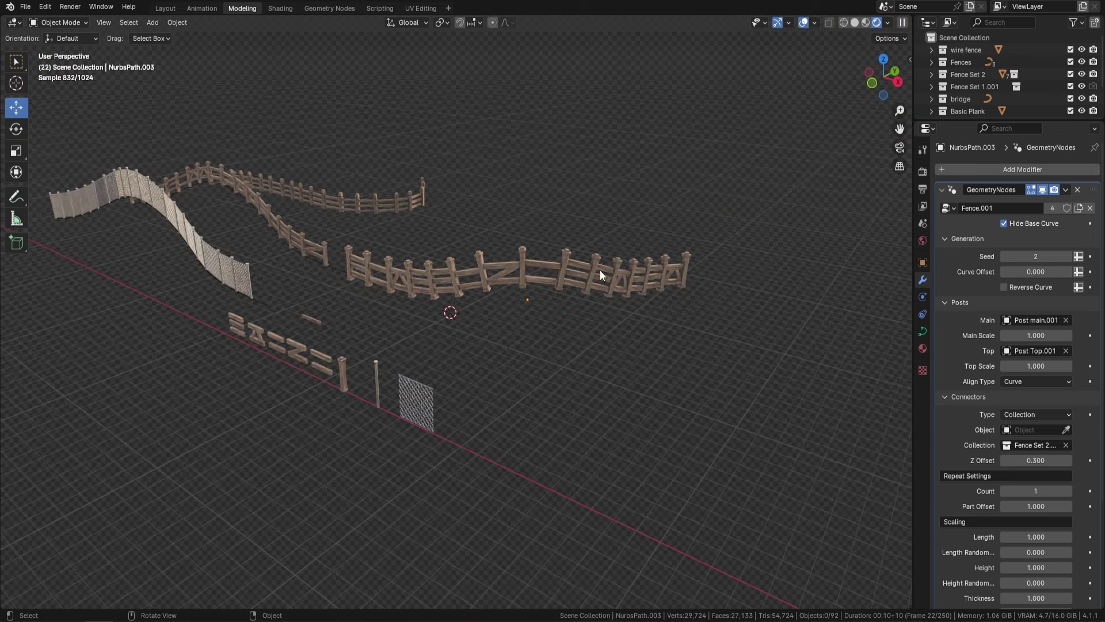
Convert the curved wooden fence with the mixed panels to a mesh and check its geometry in Edit Mode.
middle_drag(600, 270, 438, 241)
click(524, 237)
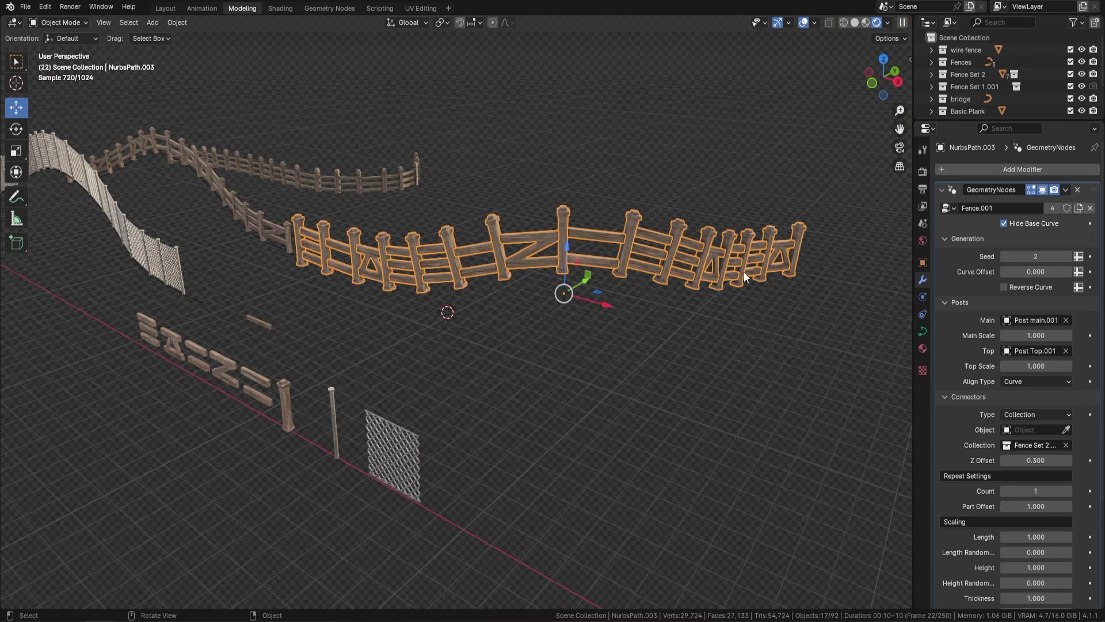
click(176, 23)
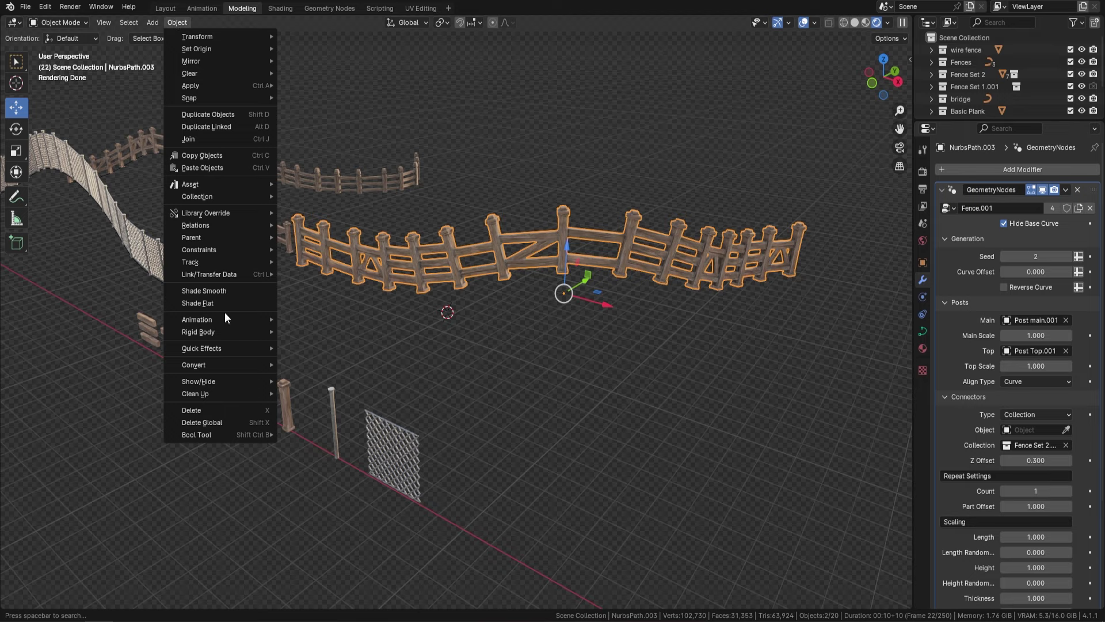
mouse_move(209, 364)
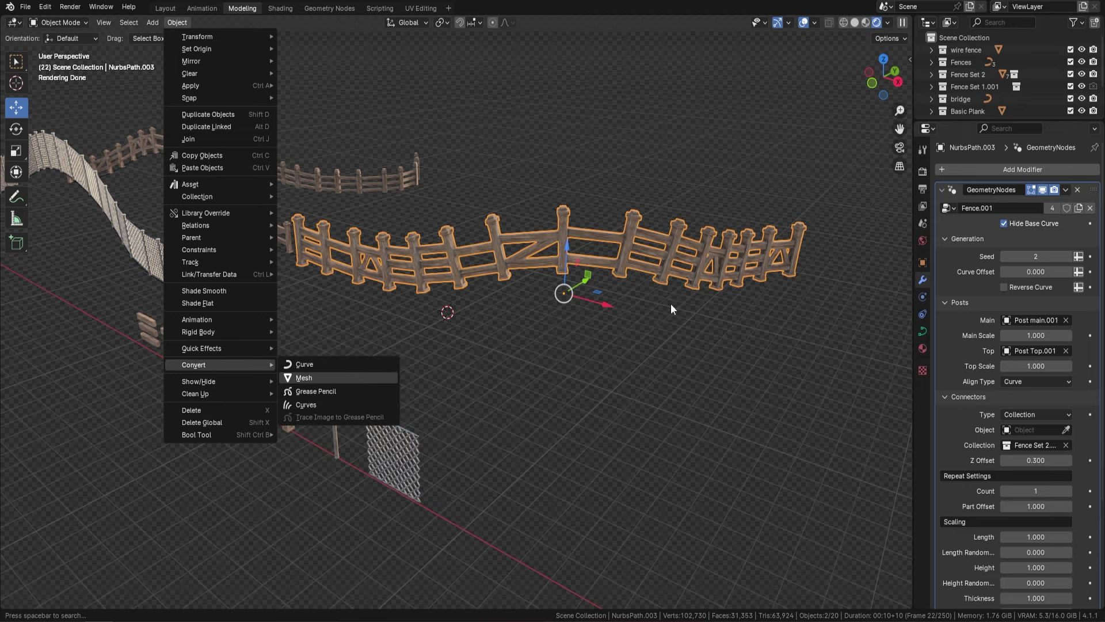
scroll(610, 236, up, 1)
key(Tab)
middle_drag(483, 299, 395, 164)
key(Tab)
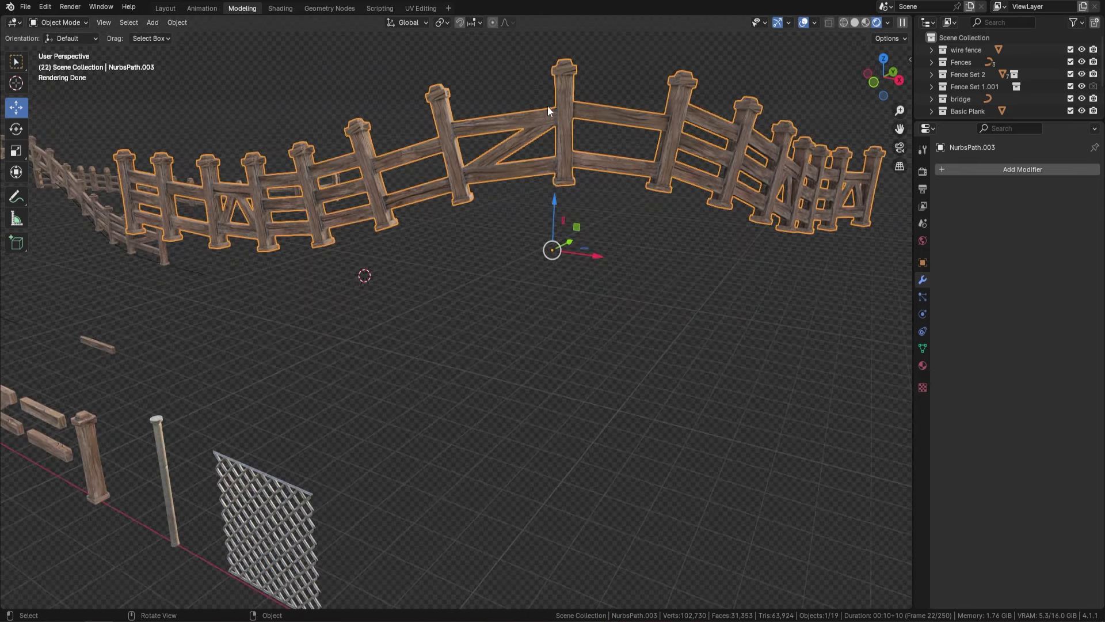
Unwrap the whole fence mesh with Smart UV Project using a 66° angle limit, Scaled margin and Axis-aligned (Vertical) rotation.
middle_drag(451, 92, 477, 193)
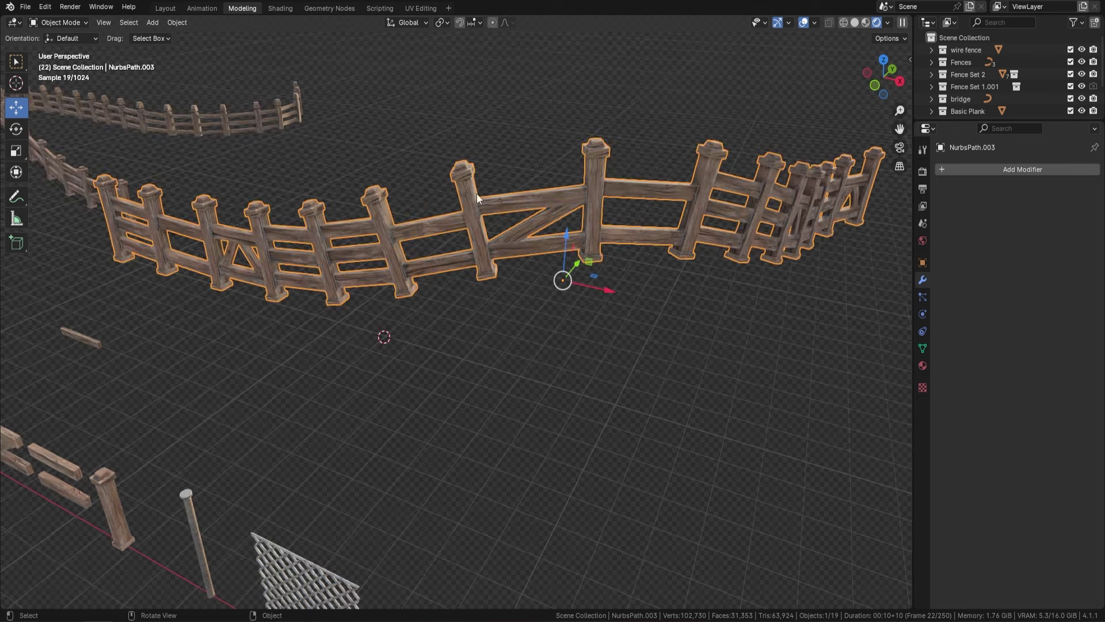
key(Tab)
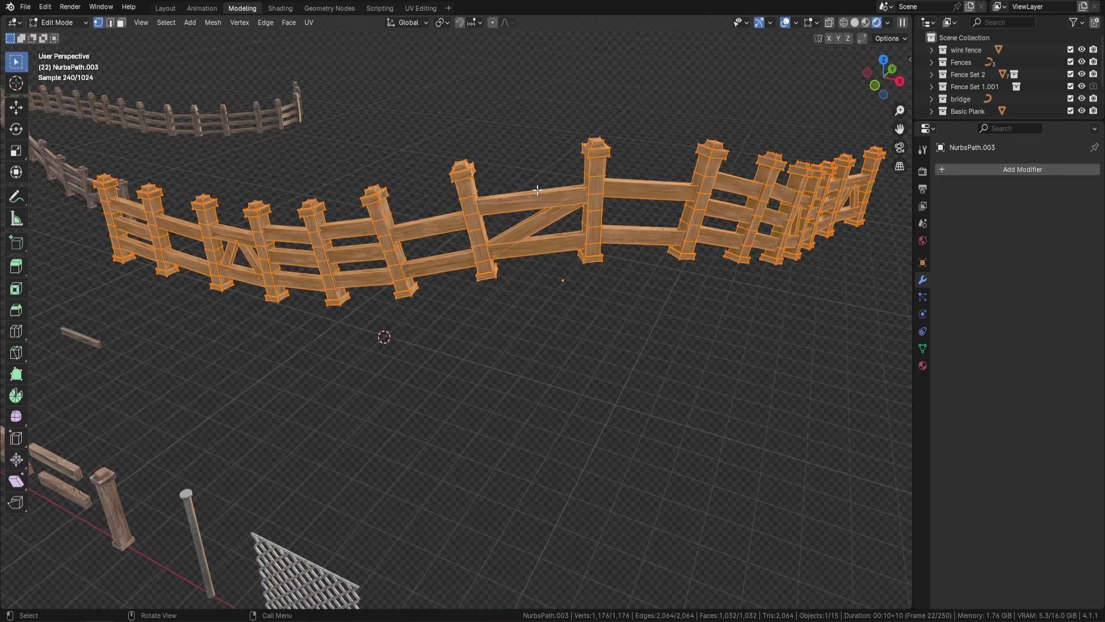
key(u)
click(497, 203)
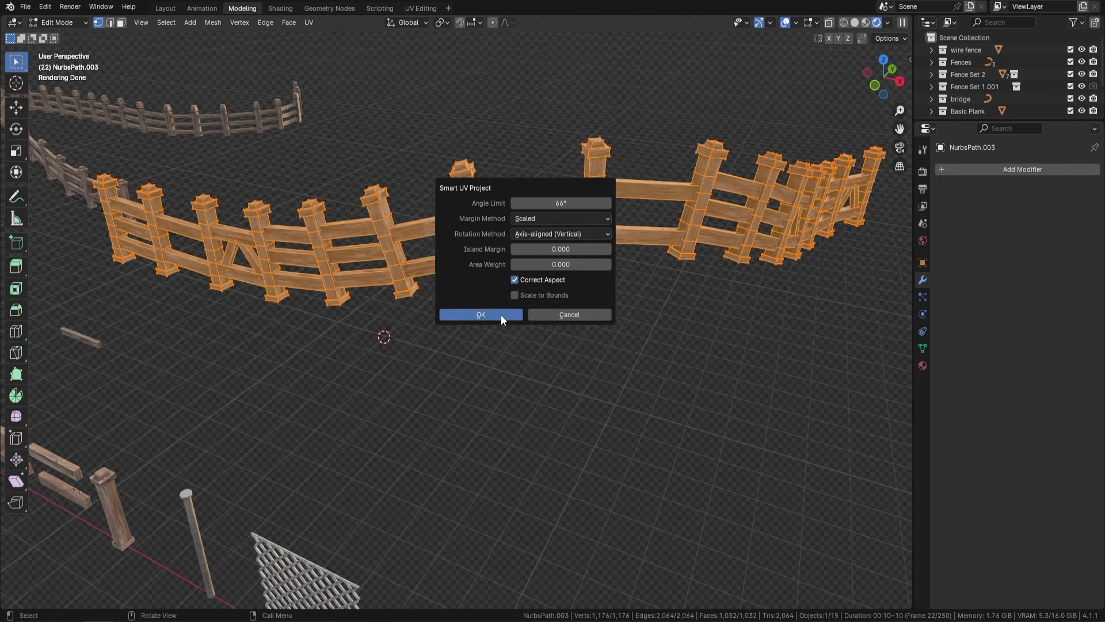
key(Return)
key(Tab)
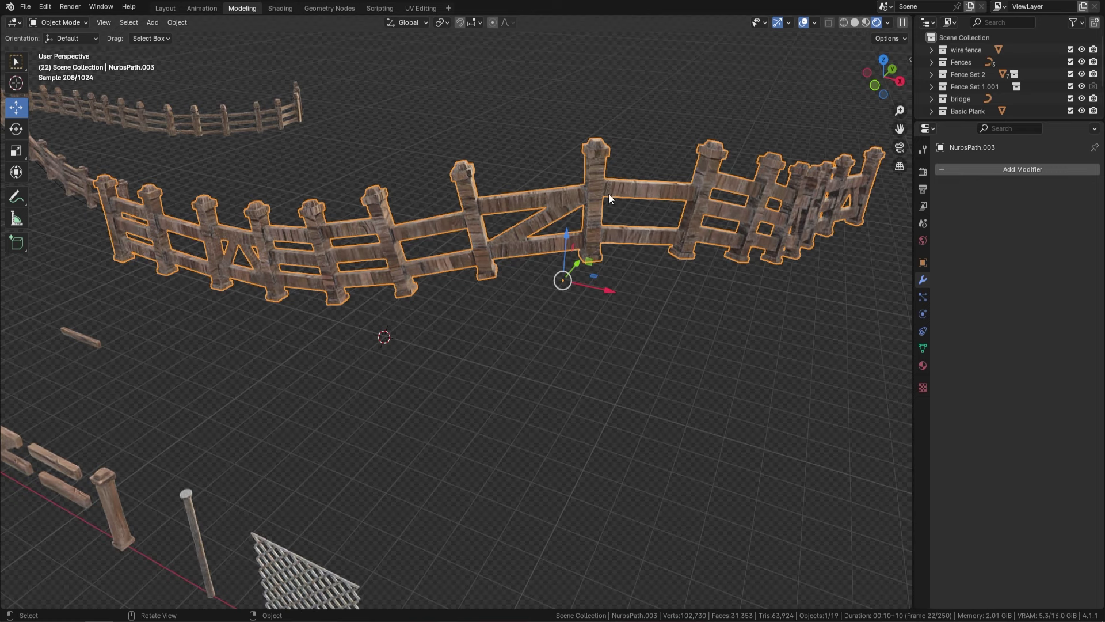
Rotate all of the fence's UVs by 90° in the UV Editing workspace and check the wood grain in the Modeling workspace.
key(Tab)
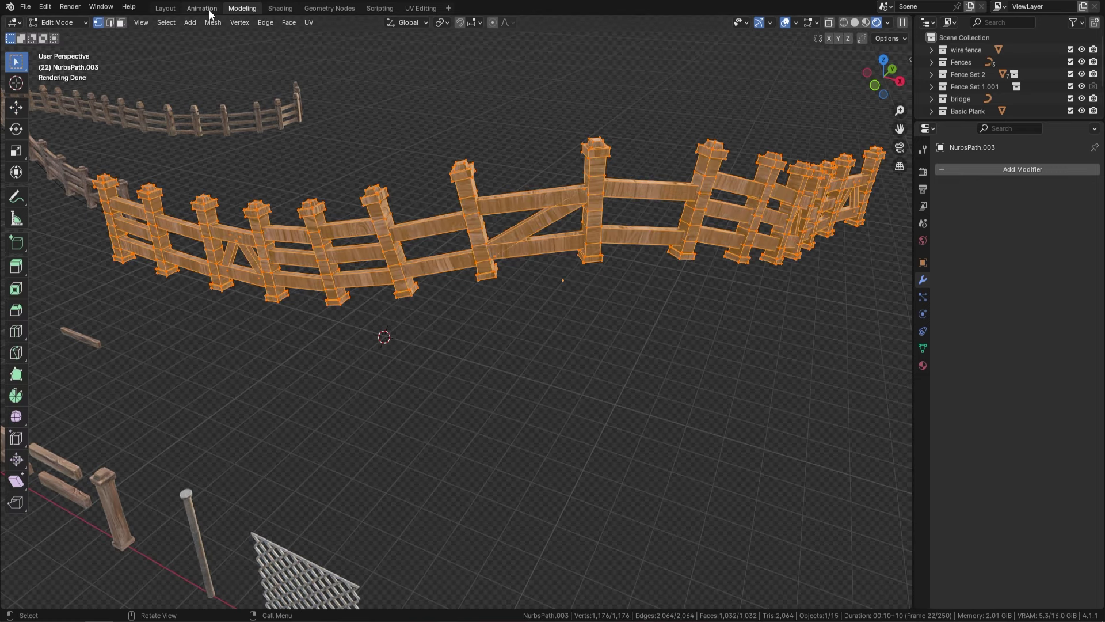
click(418, 8)
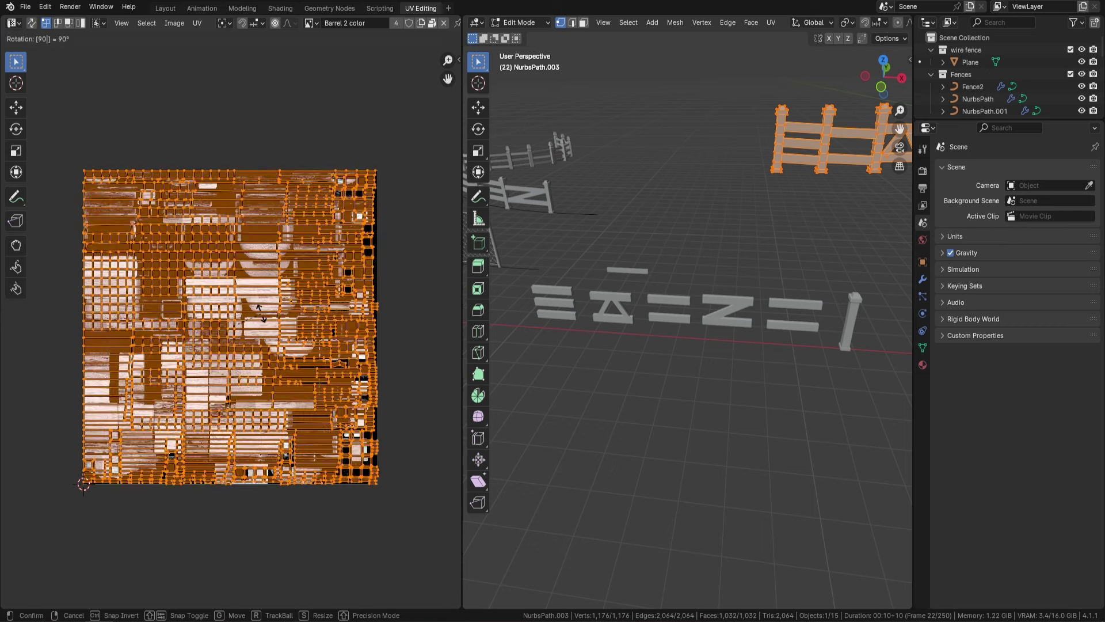
key(Tab)
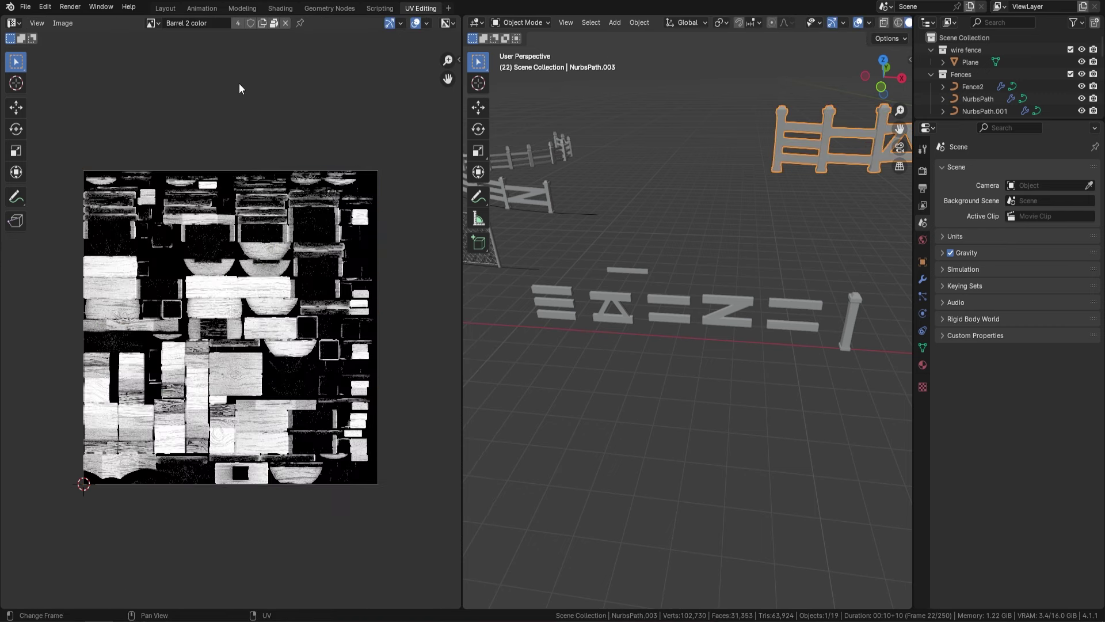
click(243, 6)
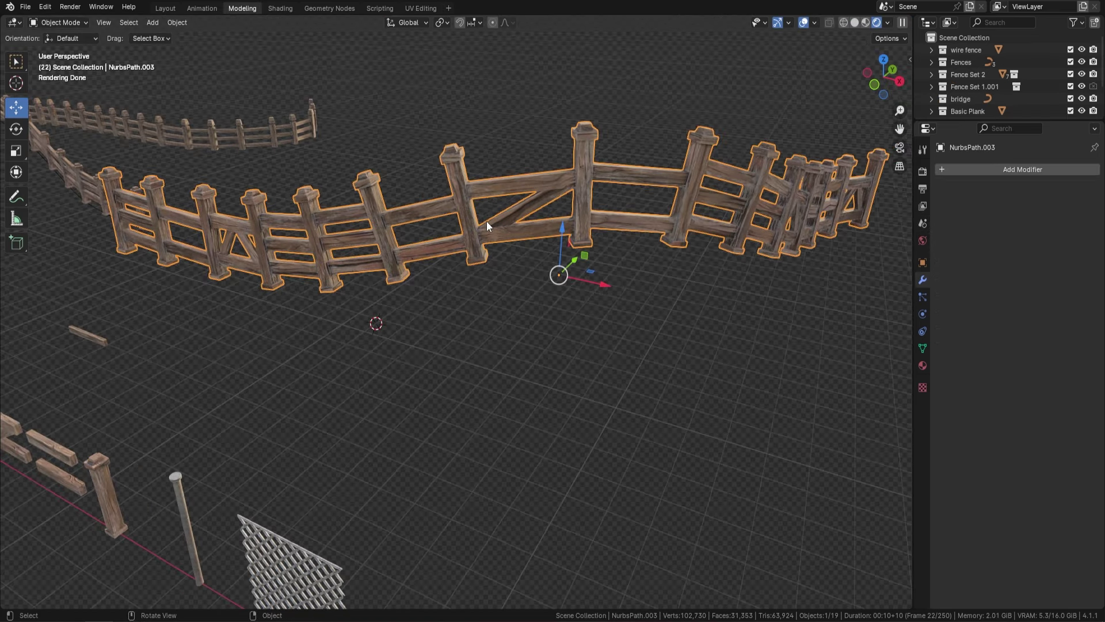
middle_drag(631, 201, 513, 233)
scroll(593, 192, up, 1)
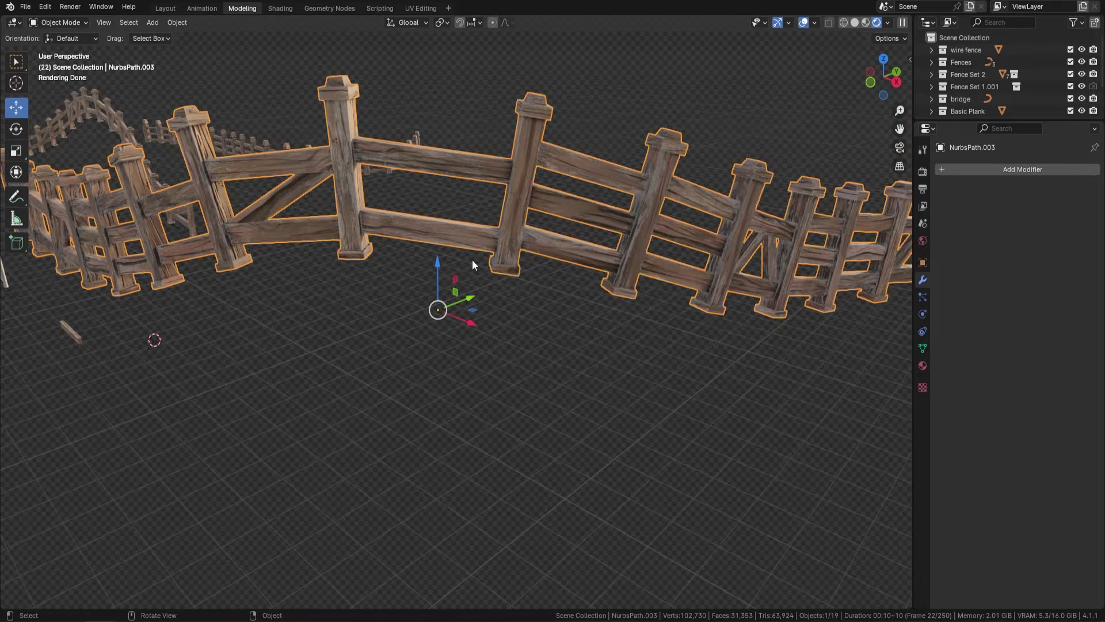
scroll(758, 260, down, 5)
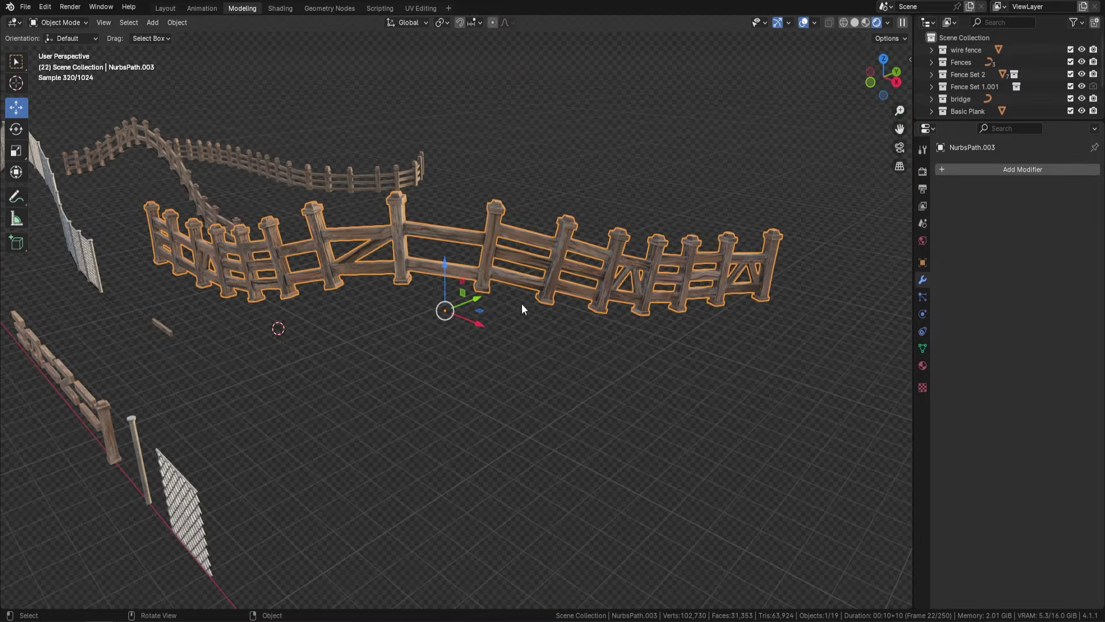
Deselect the fence, select the curve bridge and move it along the X axis closer to the fences.
scroll(521, 303, down, 2)
click(418, 342)
middle_drag(419, 343, 475, 323)
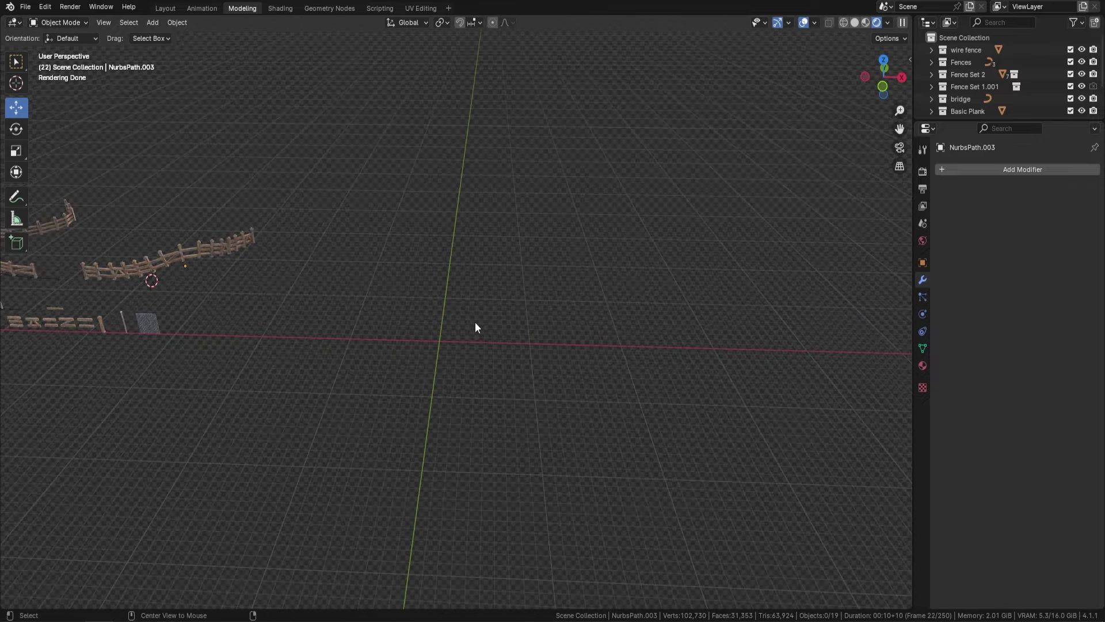
middle_drag(595, 311, 568, 298)
click(569, 298)
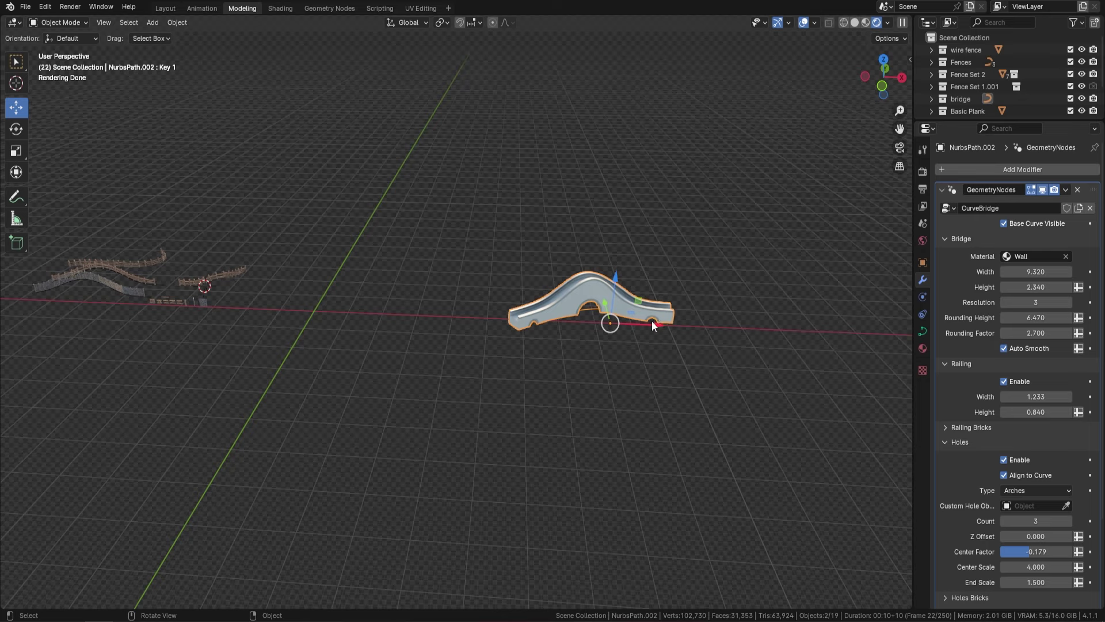
drag(651, 320, 335, 318)
scroll(334, 314, up, 4)
shift+middle_drag(271, 309, 540, 326)
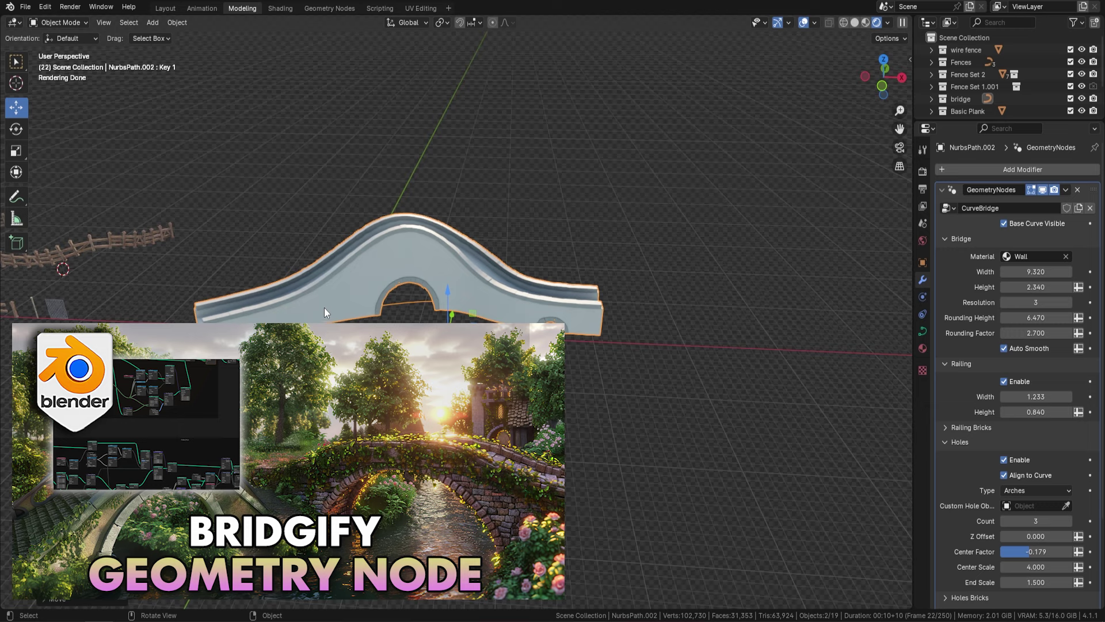
scroll(387, 270, up, 2)
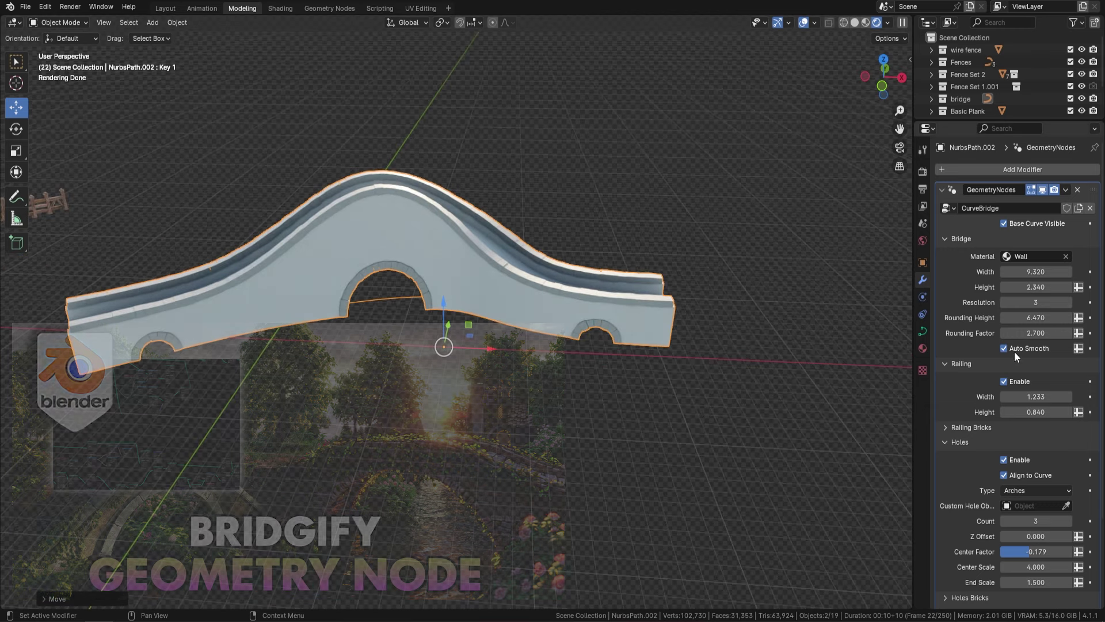
Set the bridge's Rounding Height to 5.510 and Rounding Factor to 1.150, and inspect its shape.
drag(1036, 320, 995, 335)
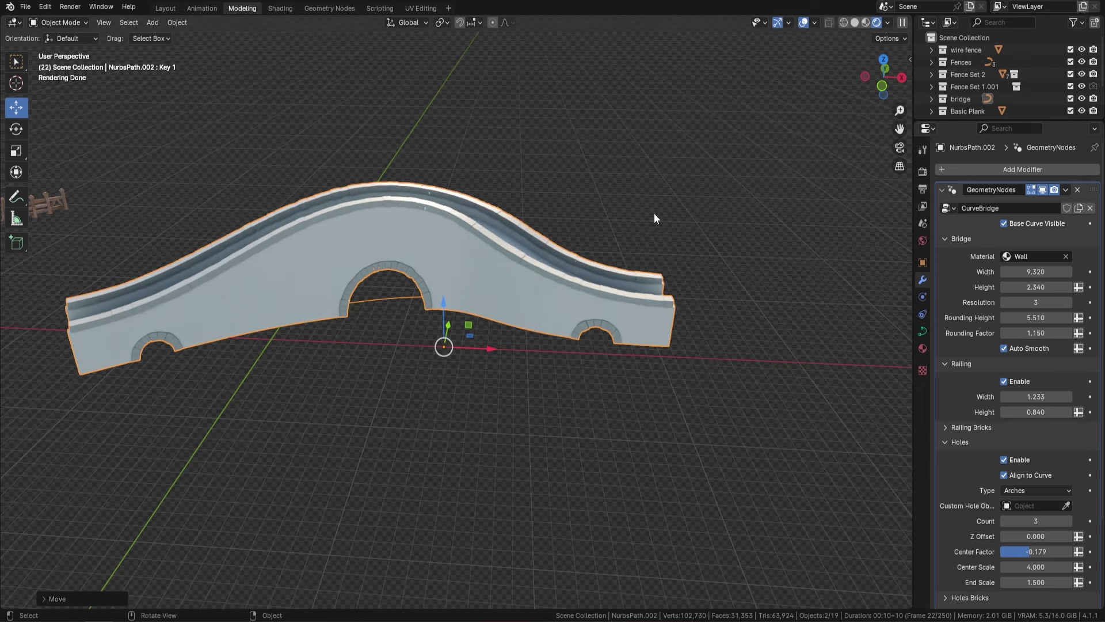
middle_drag(512, 240, 547, 244)
shift+middle_drag(478, 259, 540, 257)
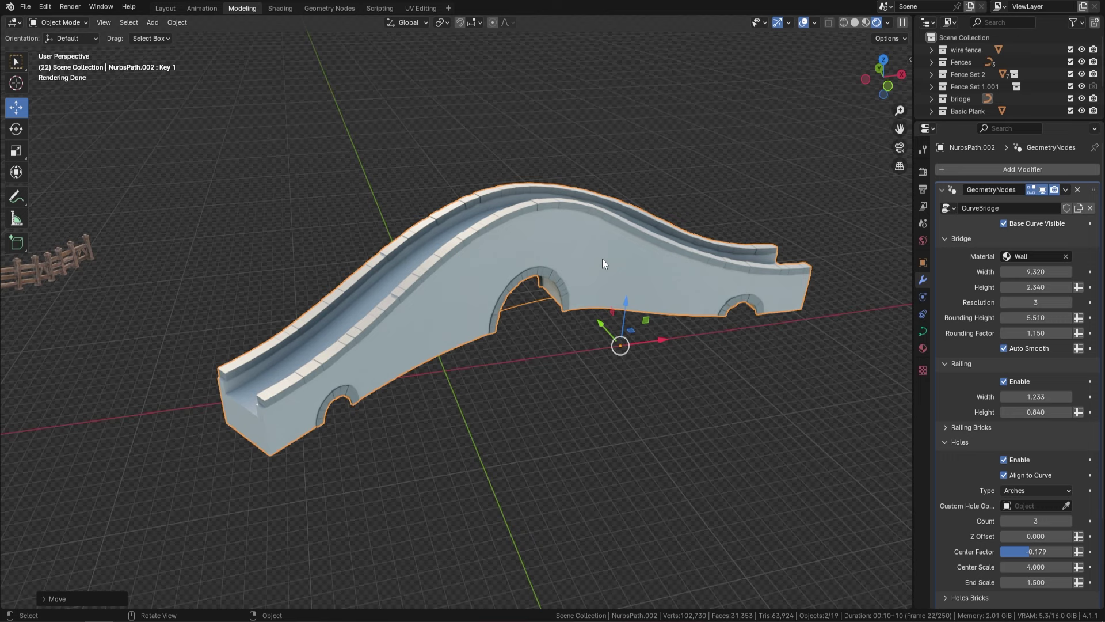
scroll(444, 302, up, 3)
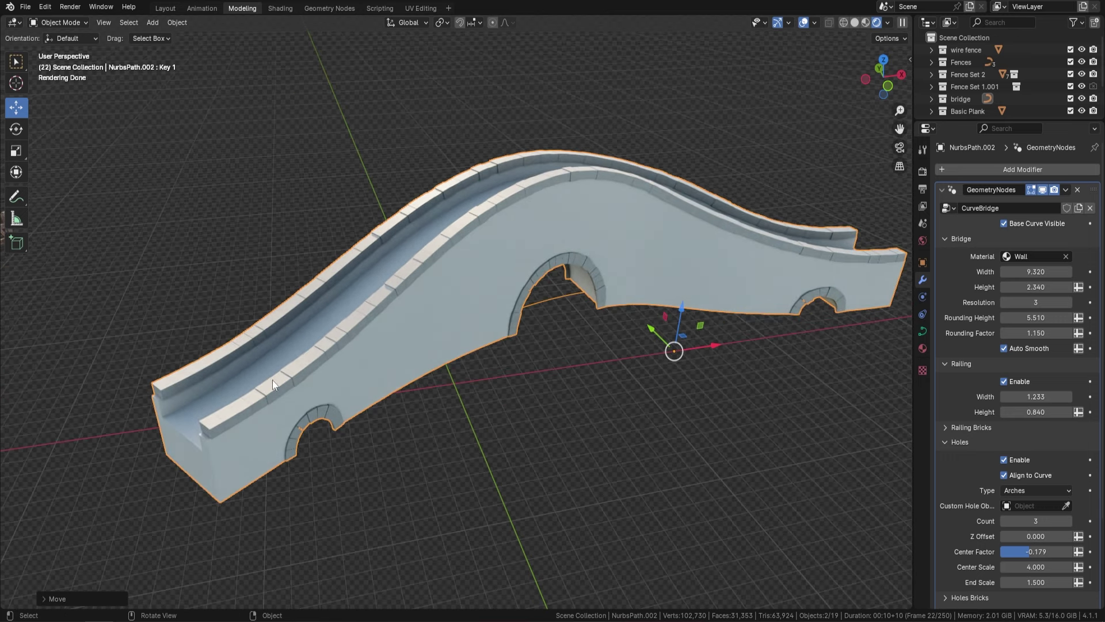
Toggle the bridge's railing off and back on, and disable the railing bricks.
click(1005, 381)
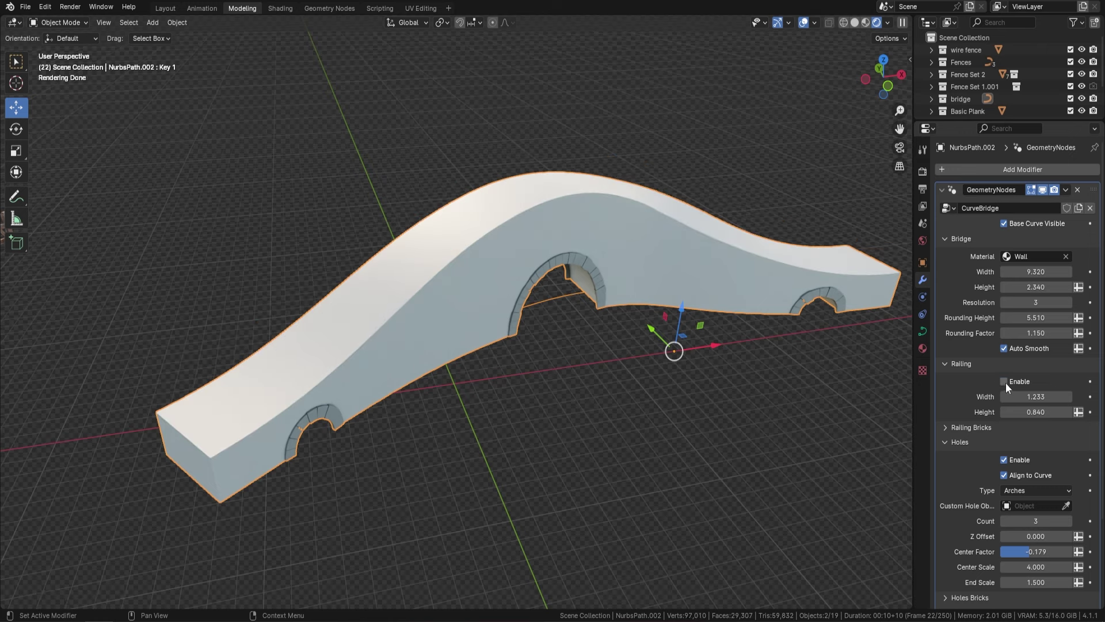
click(1004, 381)
click(945, 427)
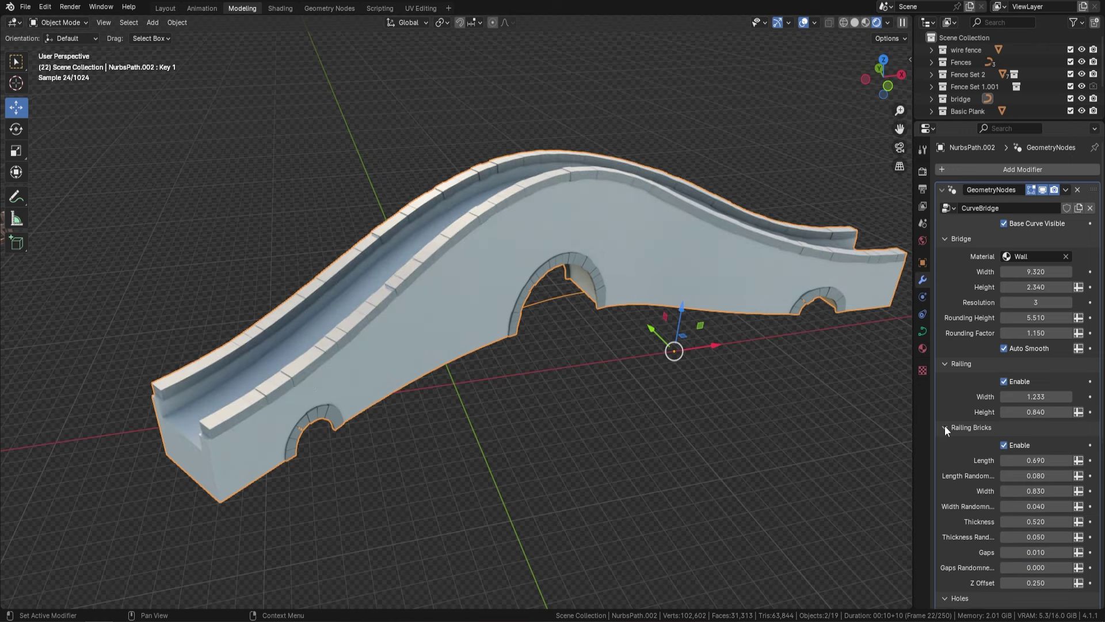
click(1004, 445)
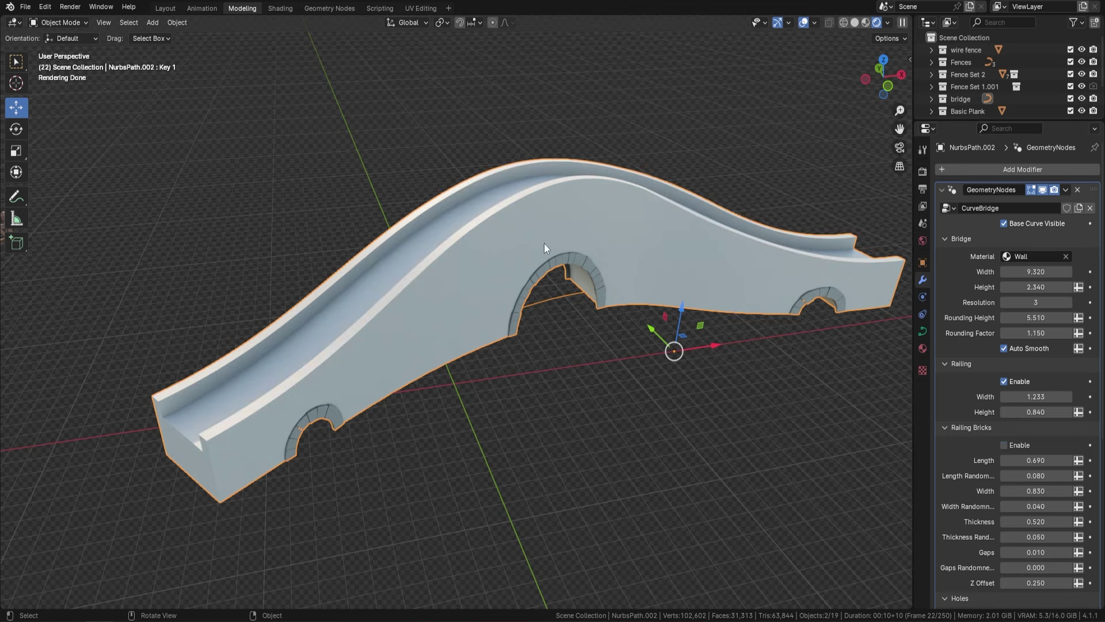
Convert the bridge curve to a mesh and enter Edit Mode on it.
click(177, 21)
mouse_move(202, 364)
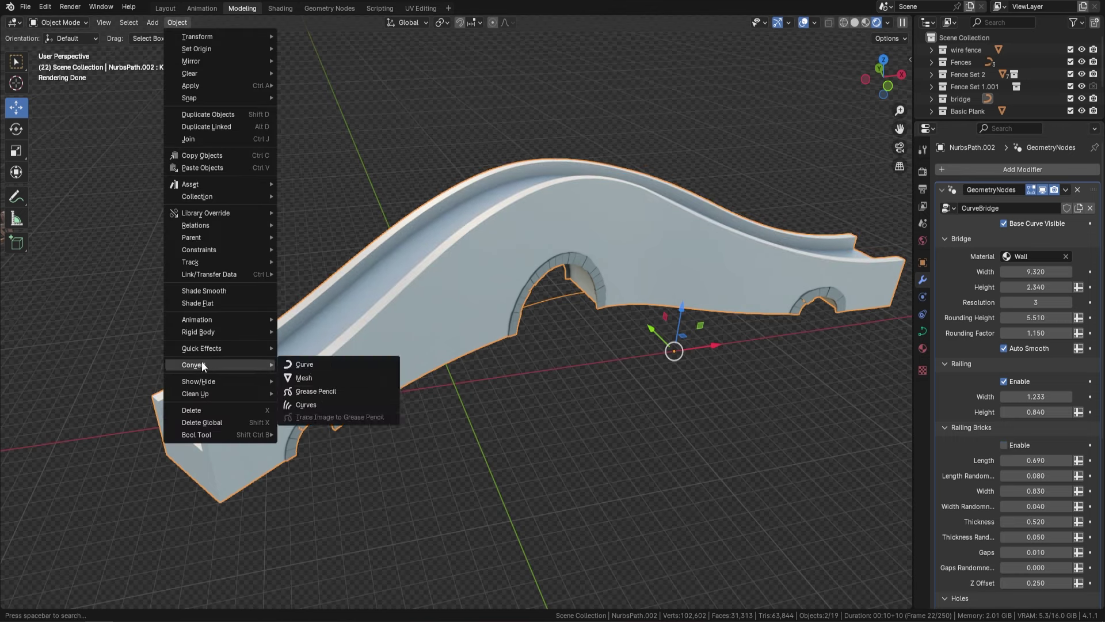
click(319, 377)
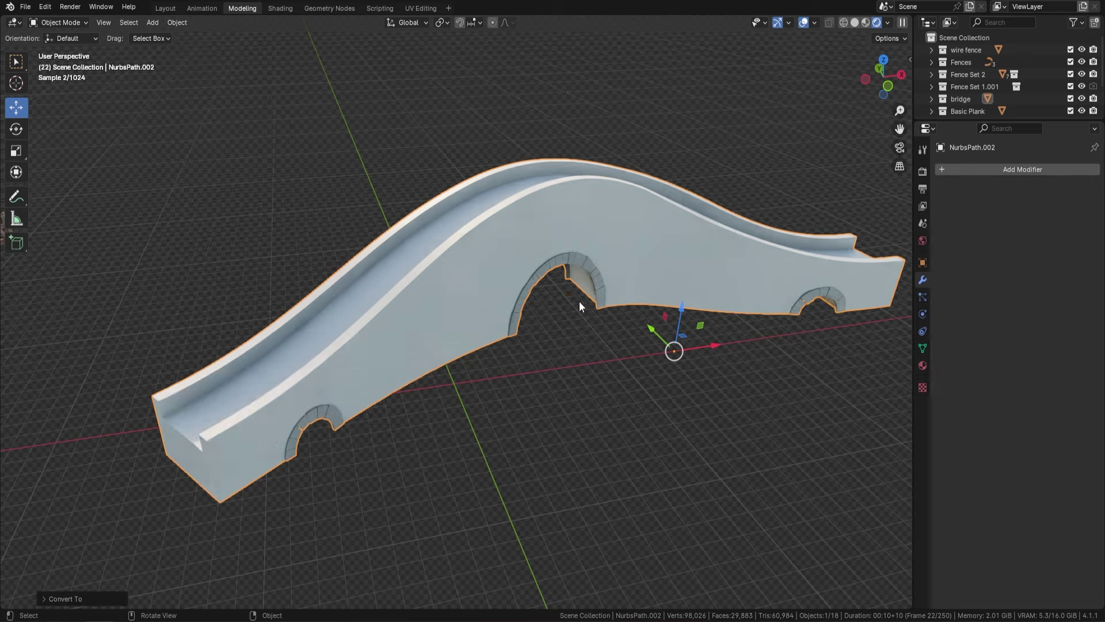
key(Tab)
Add a loop cut lengthwise along the top of each of the bridge's two railings and switch to edge selection mode.
middle_drag(490, 265, 431, 336)
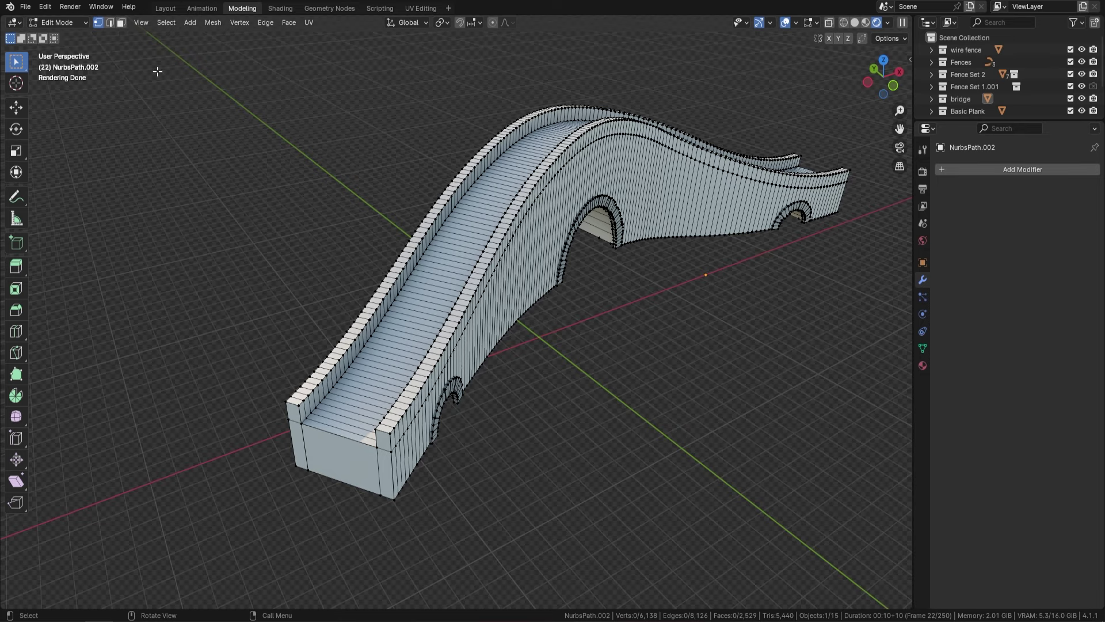
scroll(401, 444, up, 3)
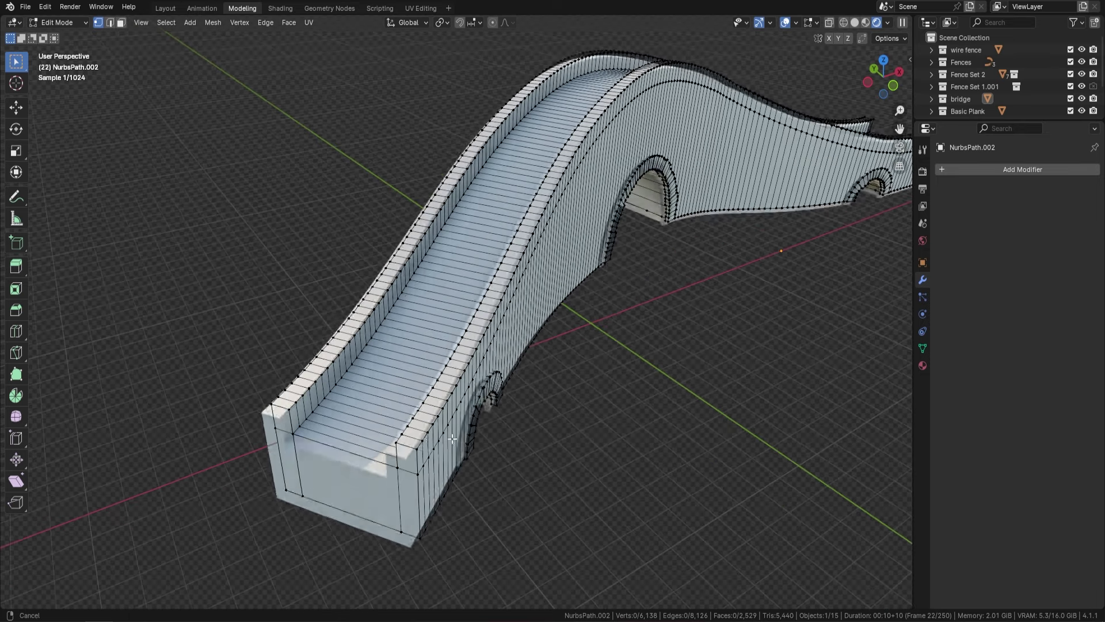
key(ctrl+r)
click(413, 437)
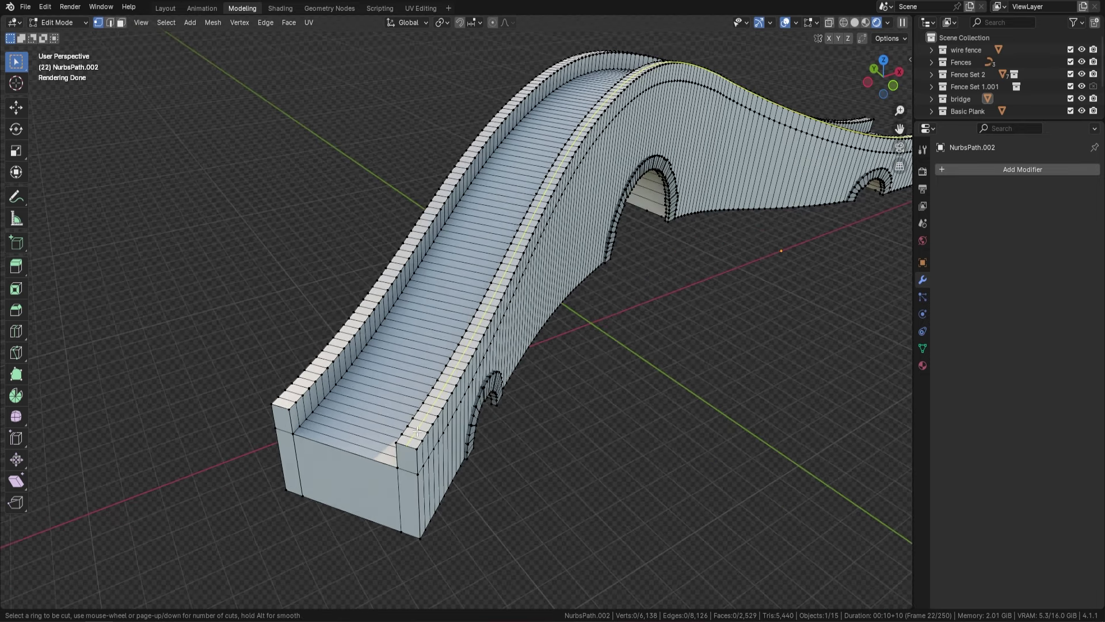
key(ctrl+r)
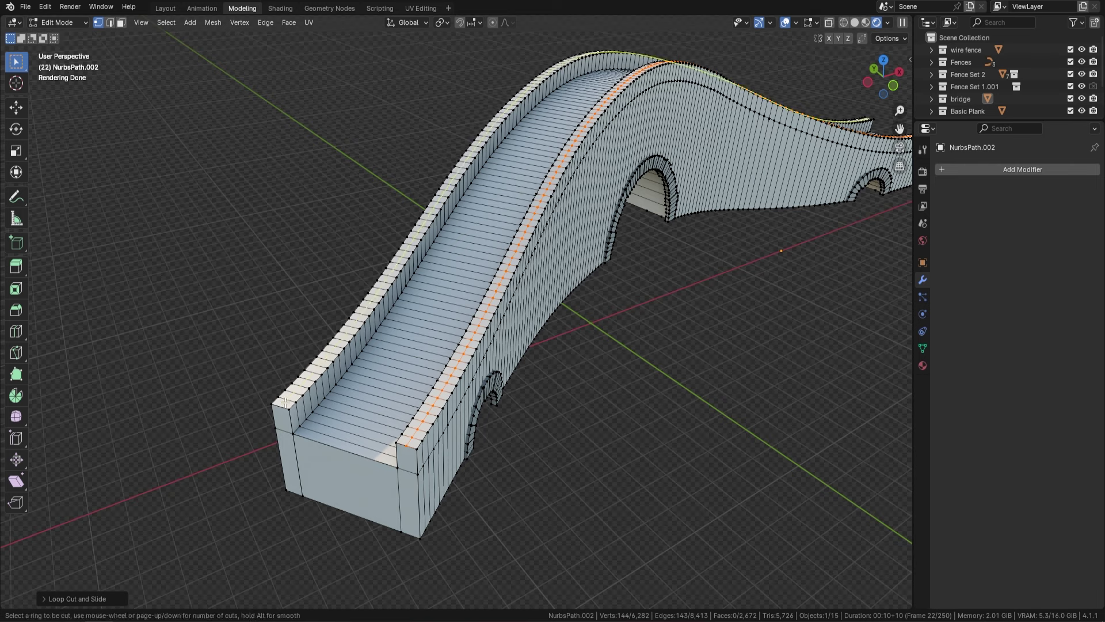
click(284, 403)
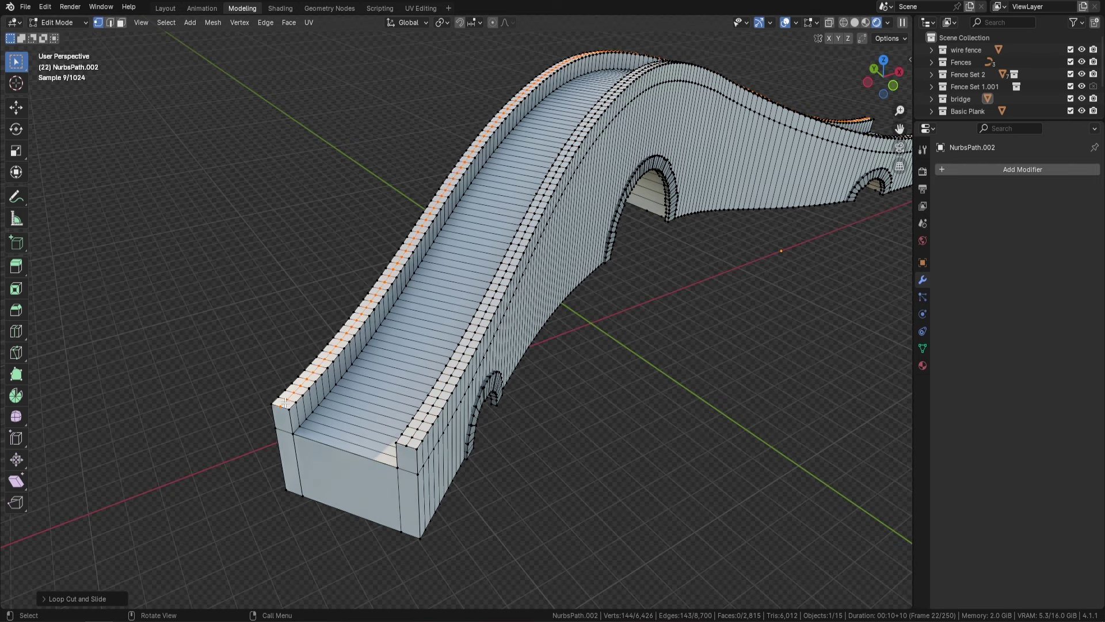
click(110, 23)
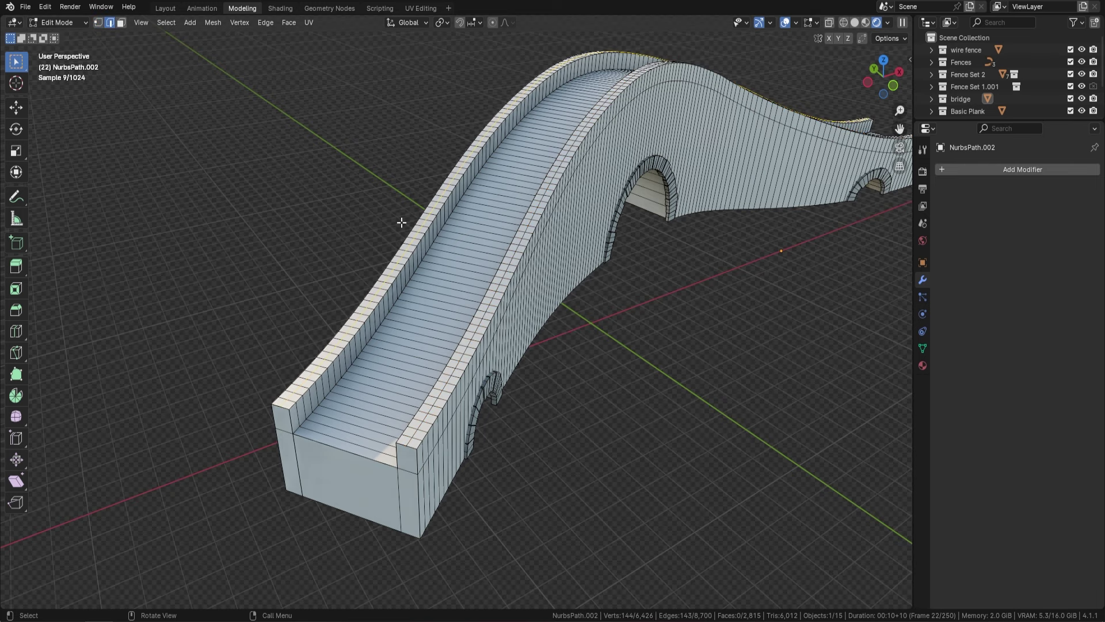
Select the centre edge loops along the tops of both railings and duplicate them in place.
alt+click(447, 377)
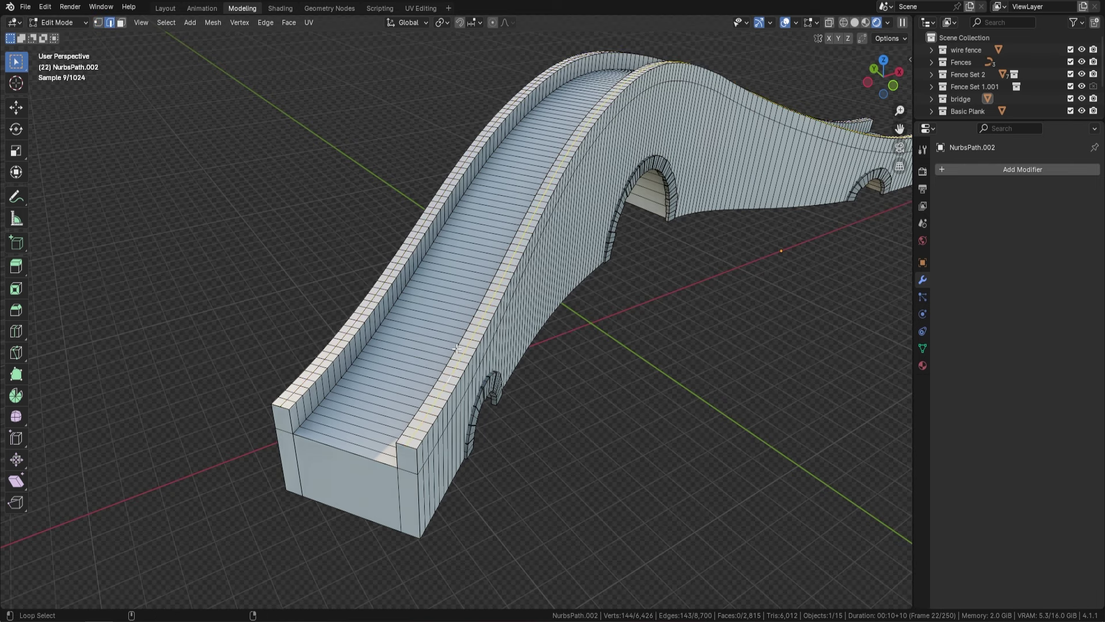
alt+shift+click(308, 376)
key(g)
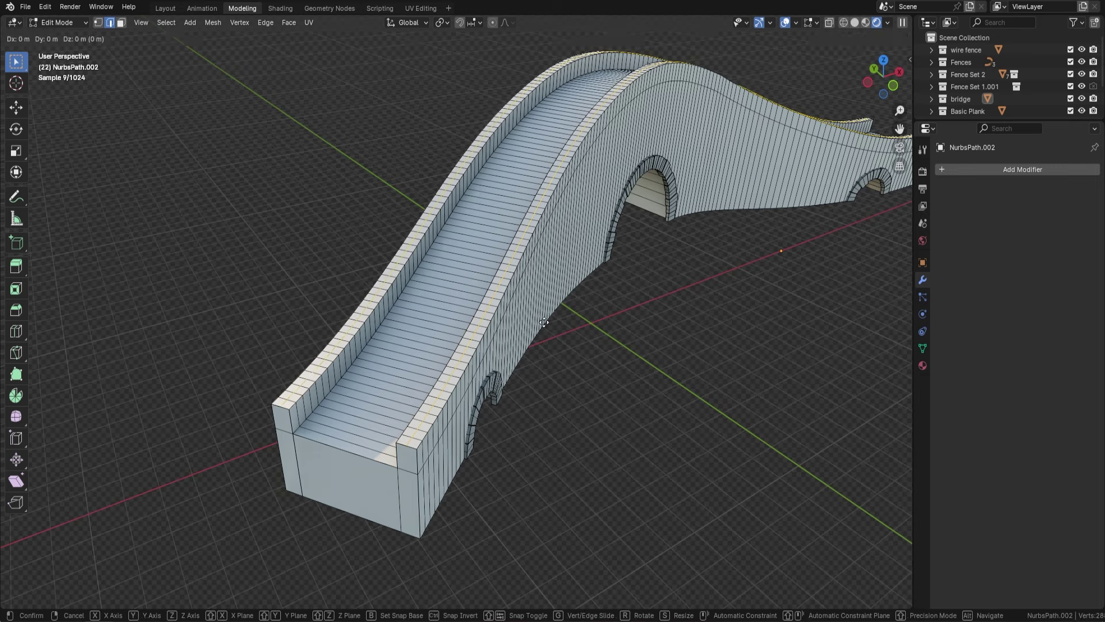
right_click(544, 322)
Raise the duplicated edge loops along Z so they float slightly above the bridge railings.
key(shift+space)
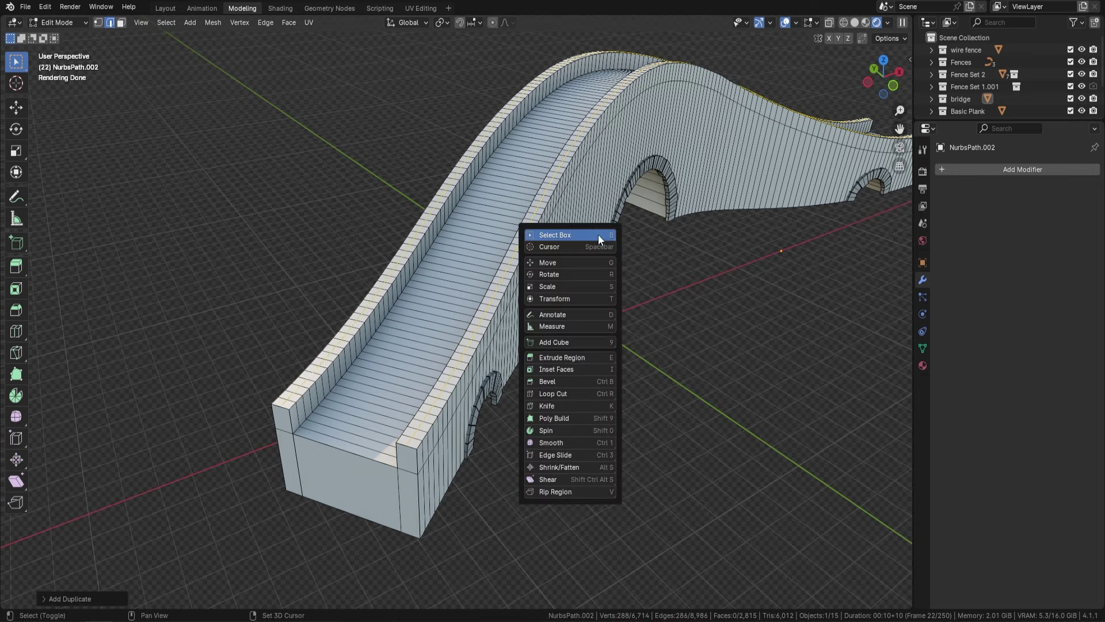
click(571, 263)
ctrl+middle_drag(662, 205, 649, 270)
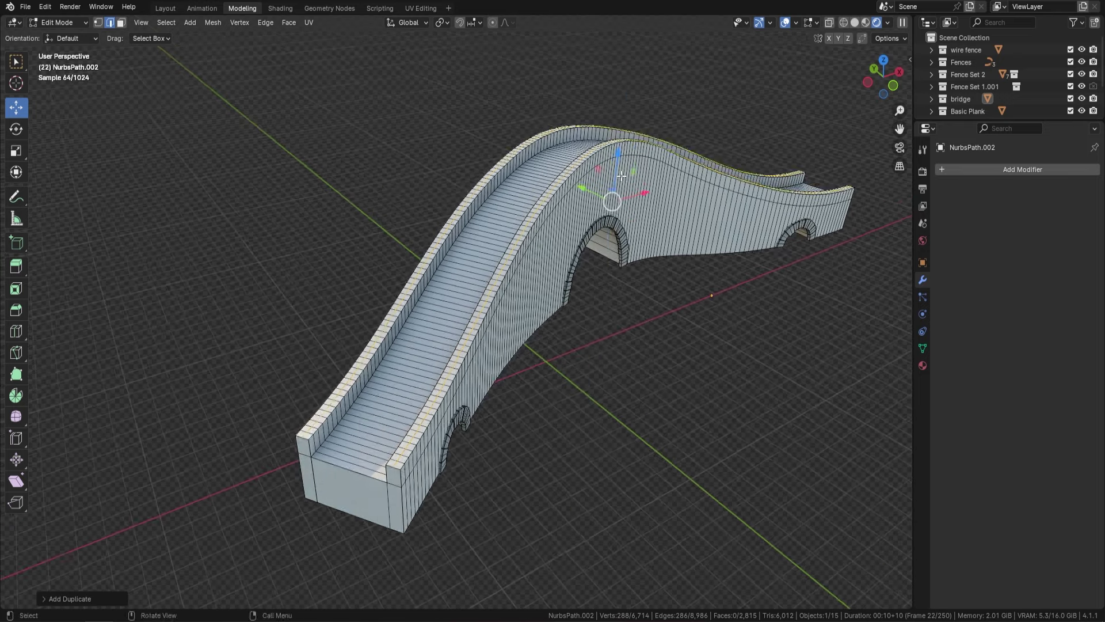
drag(616, 152, 618, 137)
middle_drag(707, 206, 535, 270)
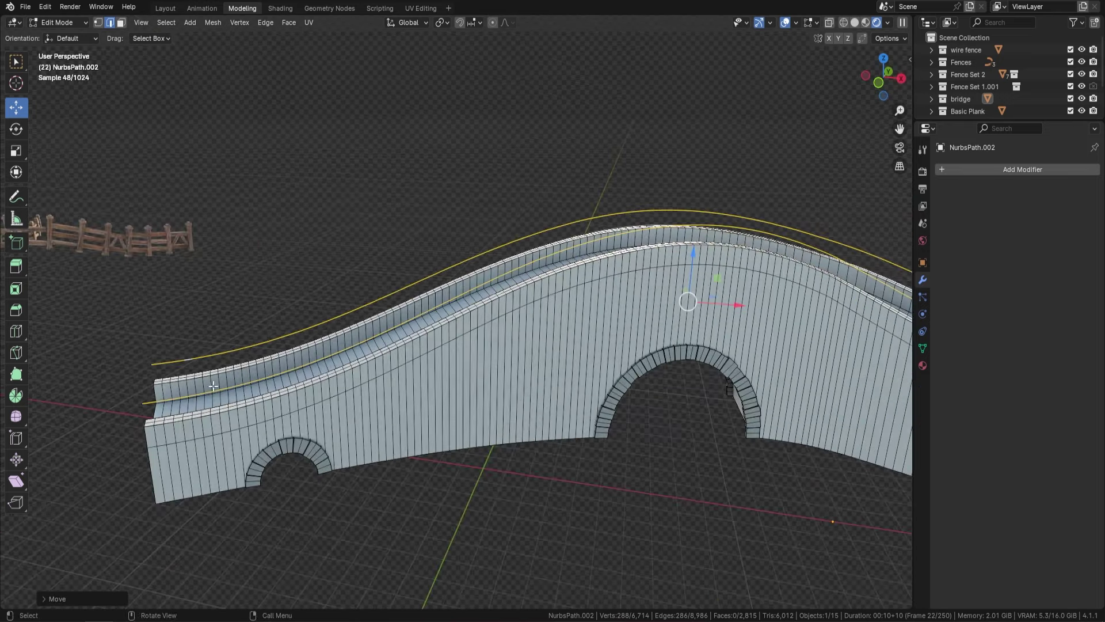
Separate the raised edge loops into their own object, leave Edit Mode and delete the bridge mesh.
key(p)
click(672, 215)
key(Tab)
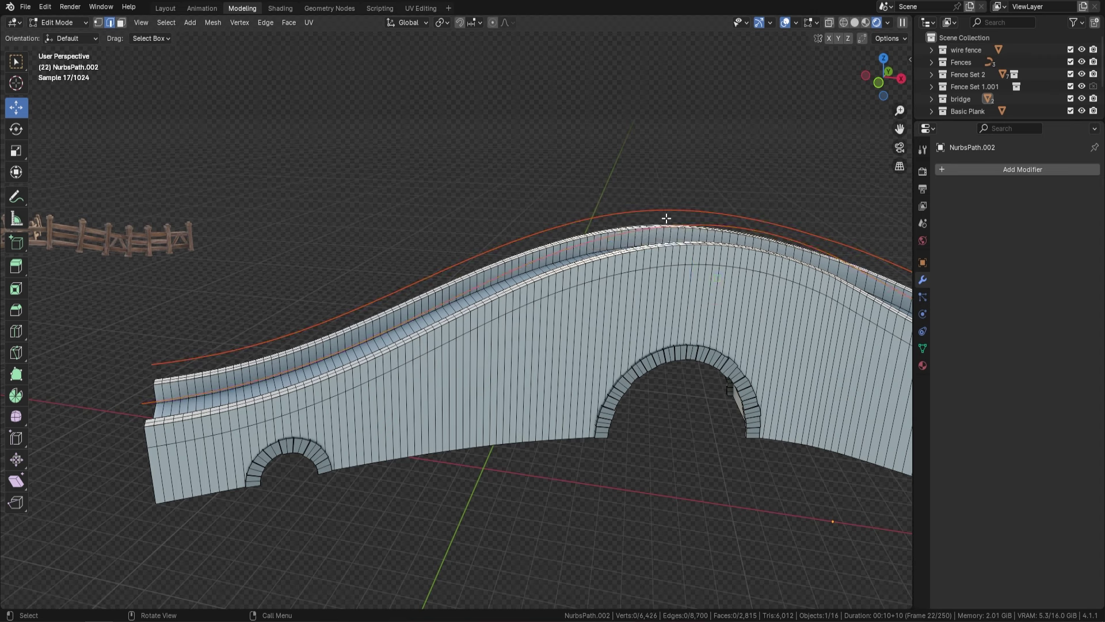
click(641, 236)
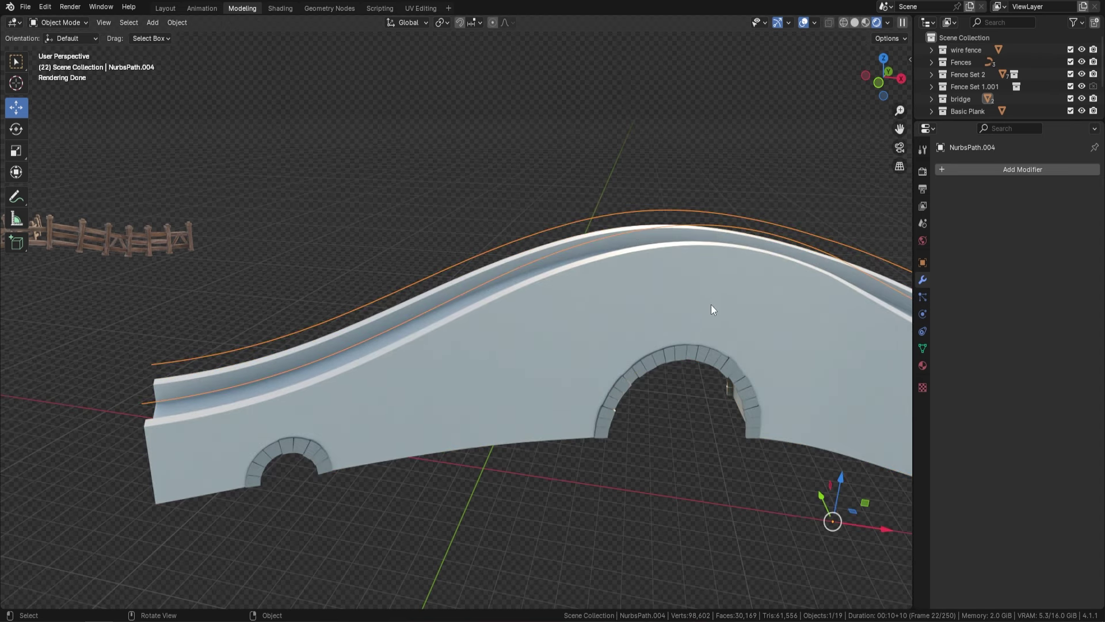
click(599, 249)
key(Delete)
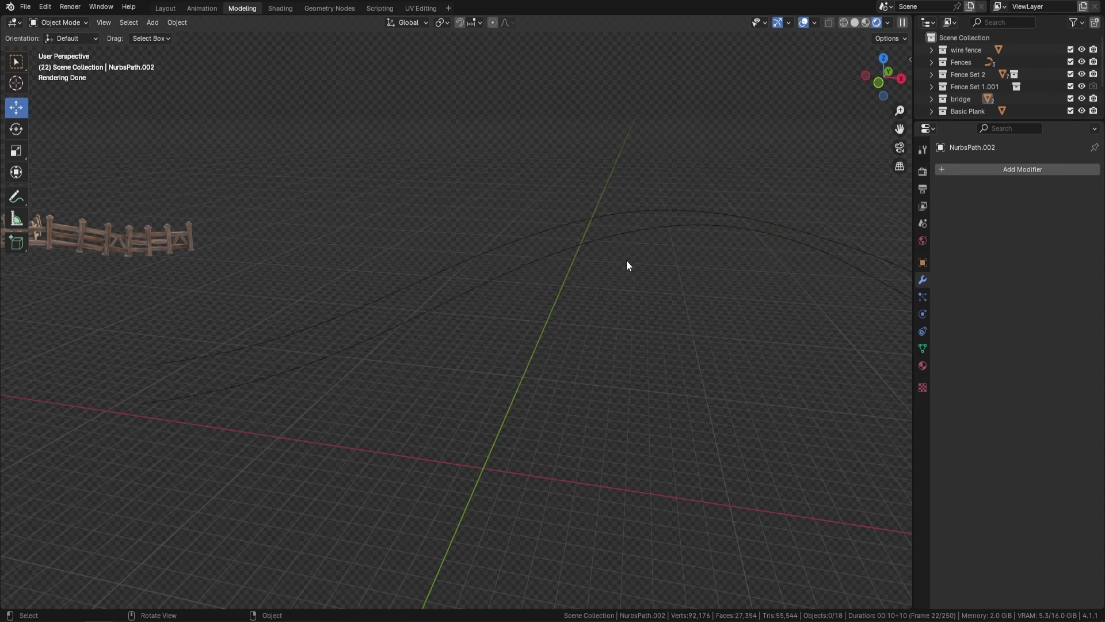
Split the nearer of the two railing lines off into a separate object and return to Object Mode.
click(593, 239)
key(Tab)
key(l)
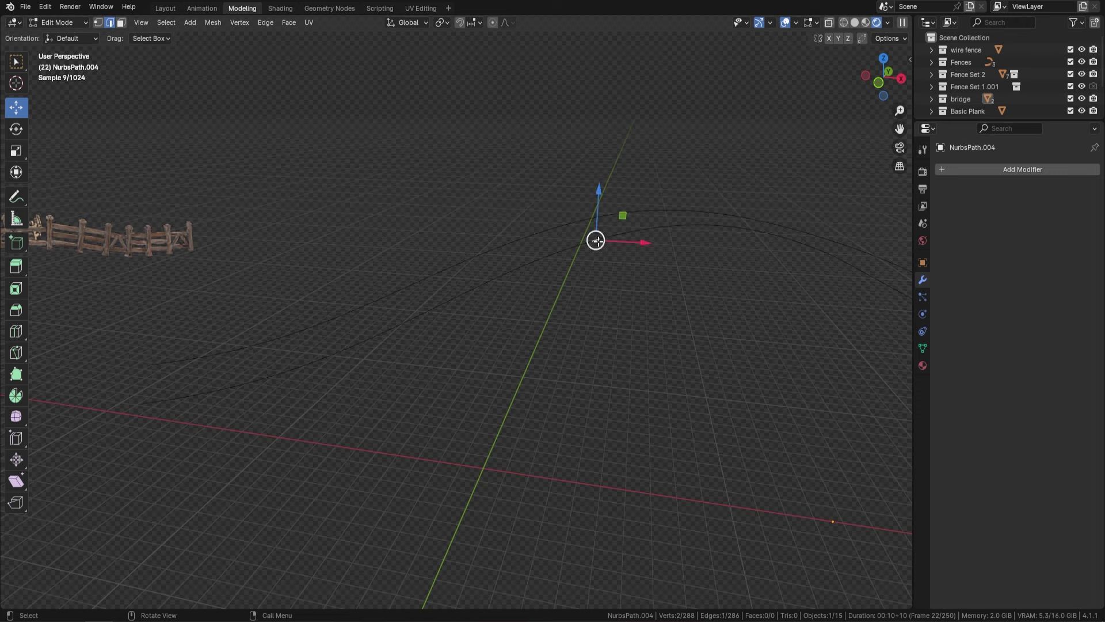
key(p)
click(599, 240)
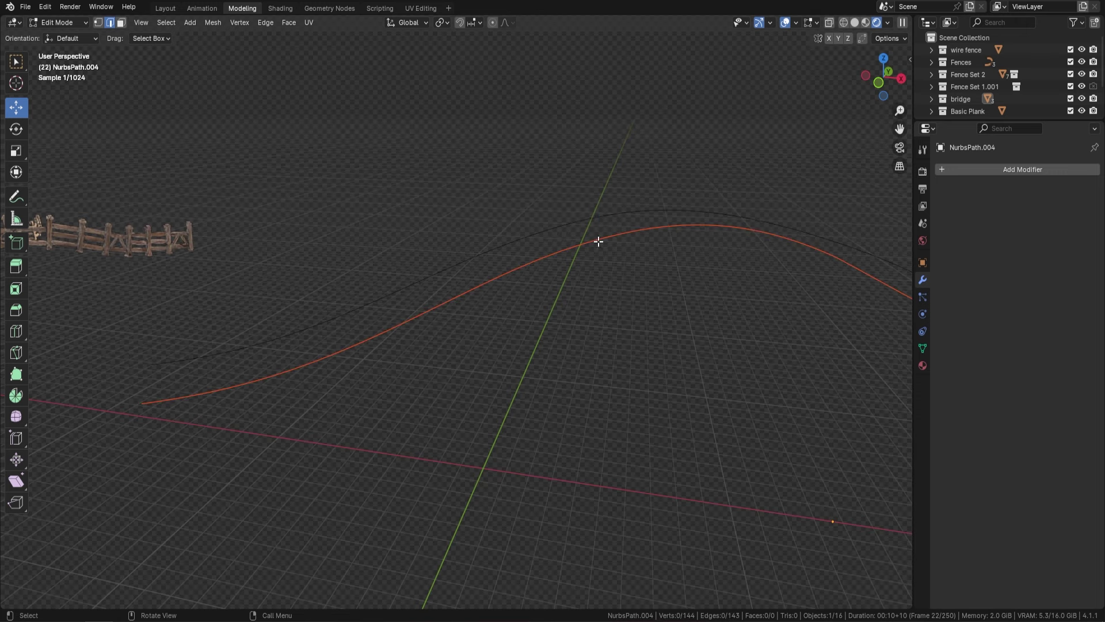
key(Tab)
Select both railing line objects and convert them from meshes to curves.
click(591, 243)
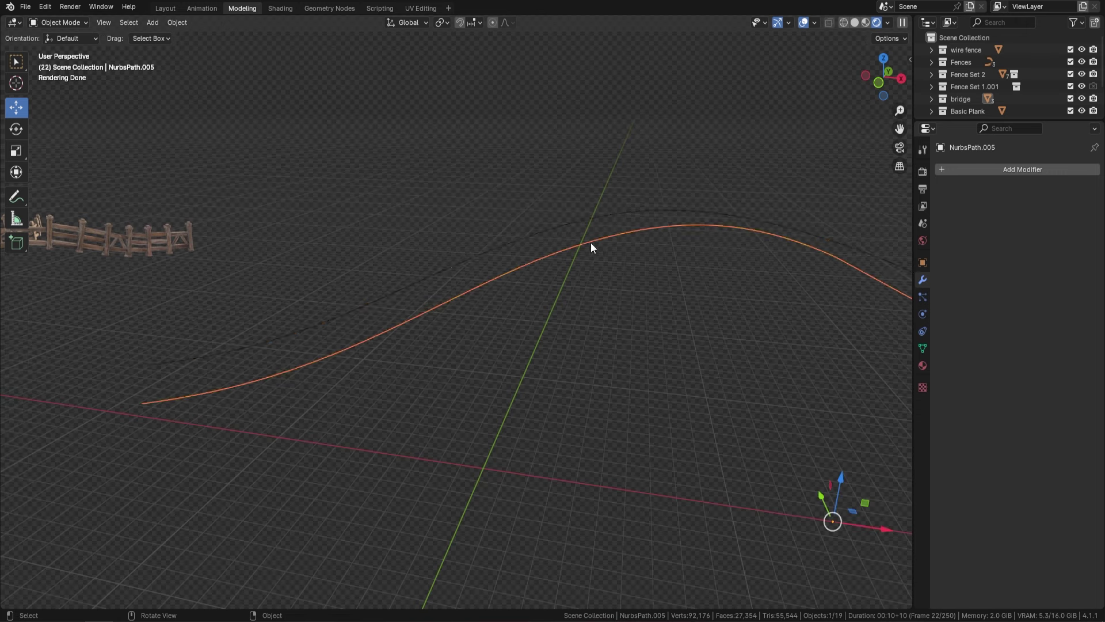
shift+click(555, 228)
click(177, 23)
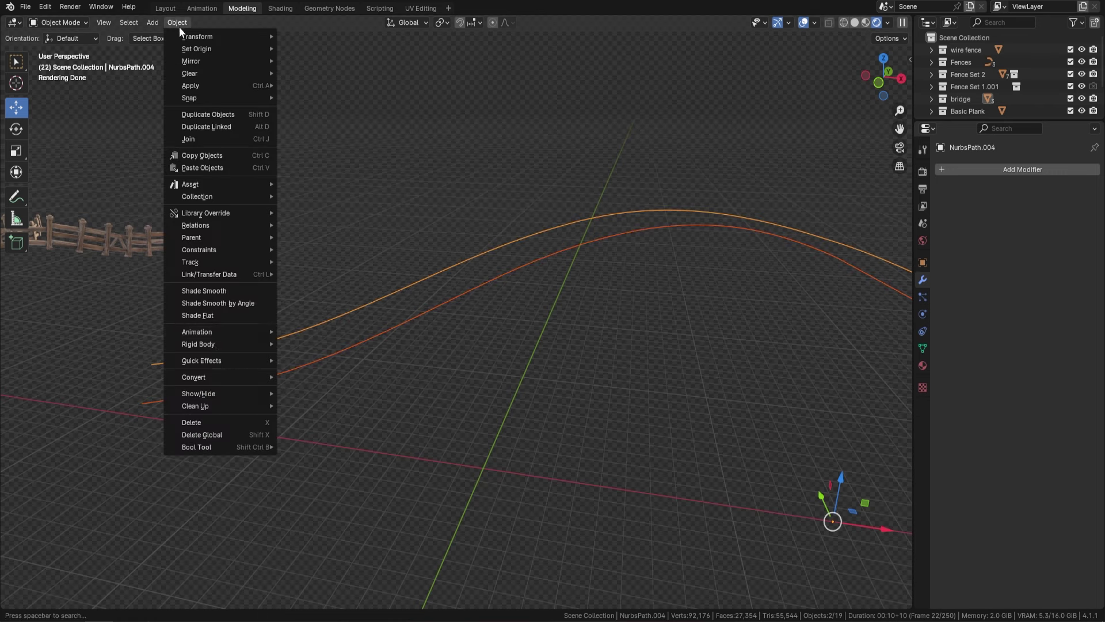
mouse_move(206, 376)
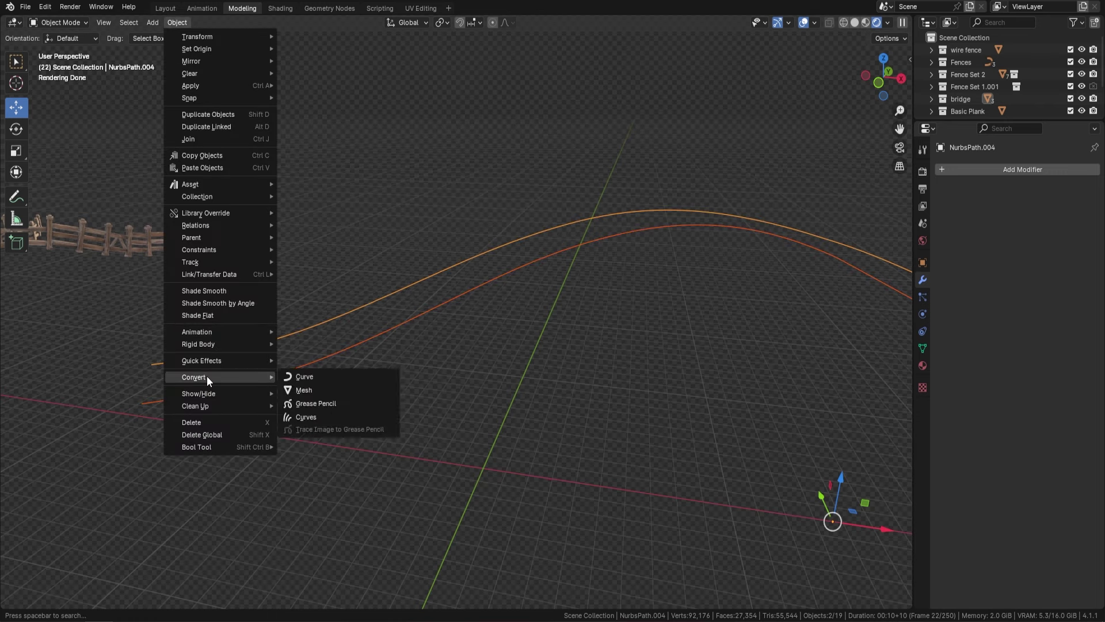
click(318, 375)
Add a Geometry Nodes modifier to the nearer railing curve and assign the Fence.001 node group.
click(459, 295)
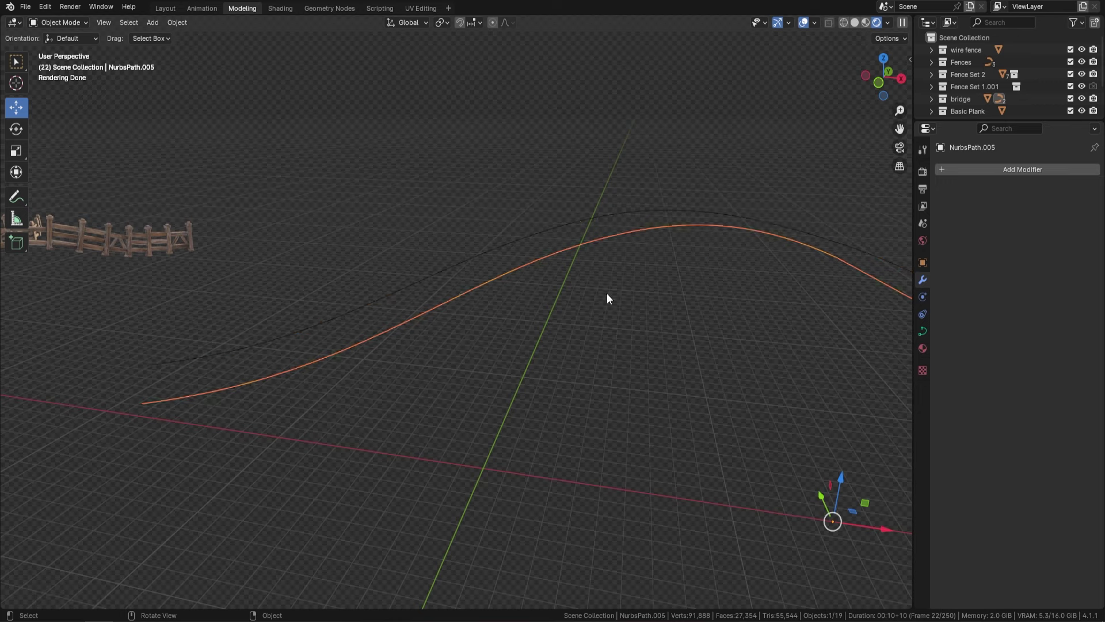
key(Tab)
key(Tab)
scroll(470, 322, down, 2)
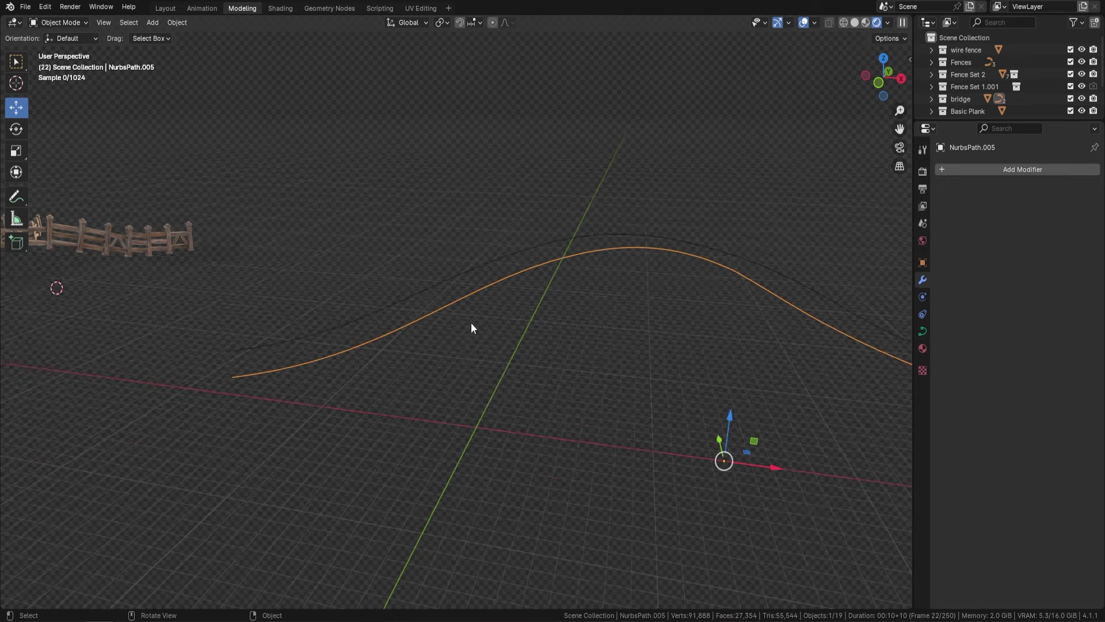
middle_drag(471, 322, 547, 340)
shift+middle_drag(372, 372, 387, 368)
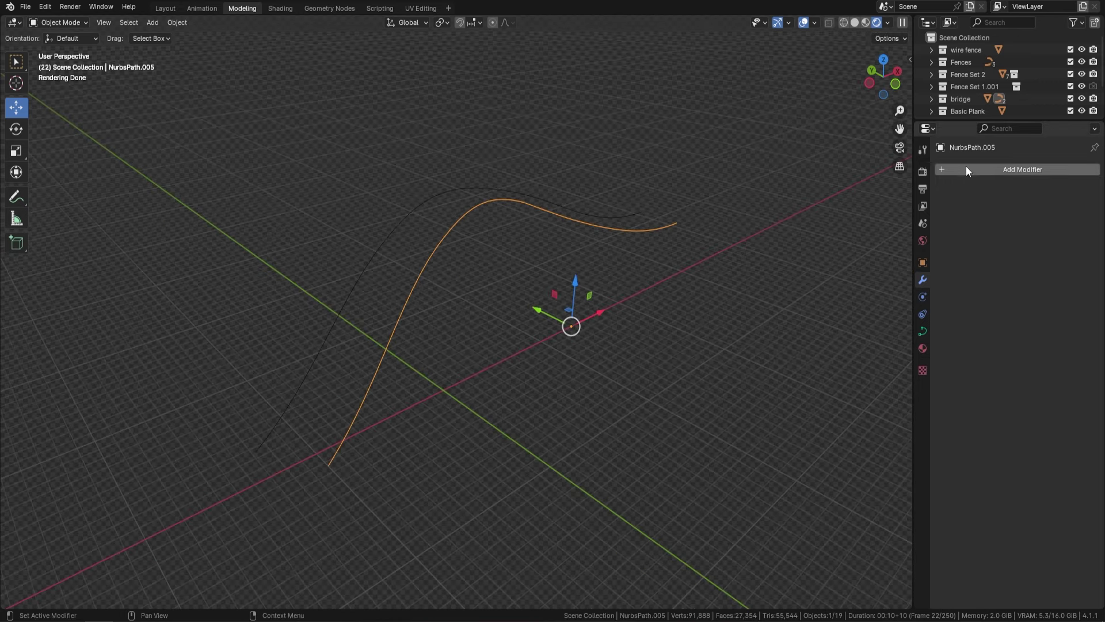
click(1000, 169)
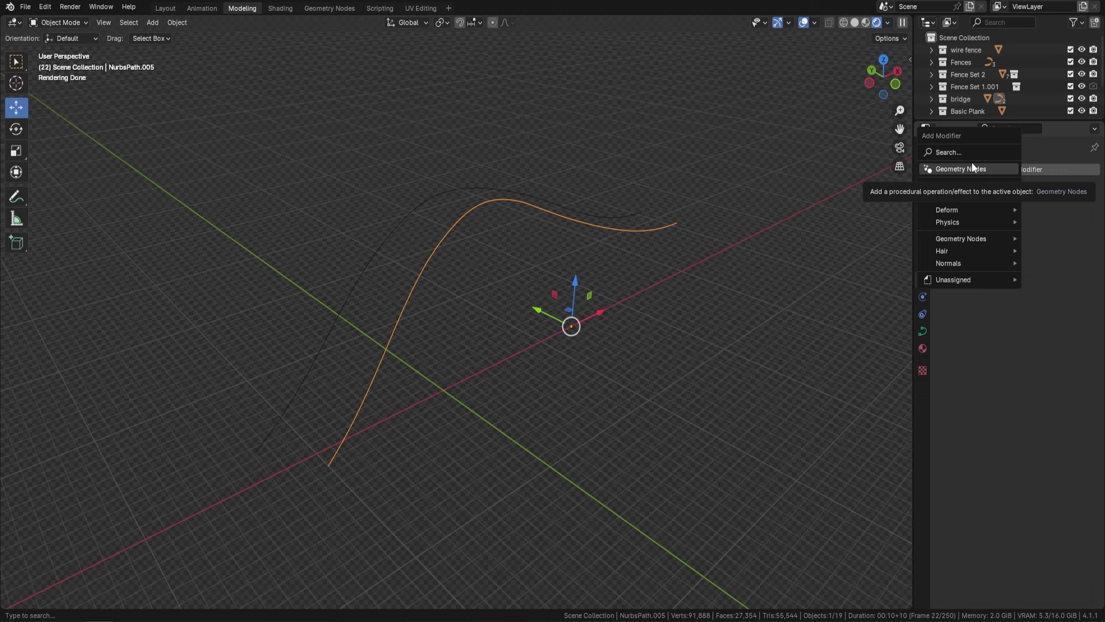
mouse_move(955, 197)
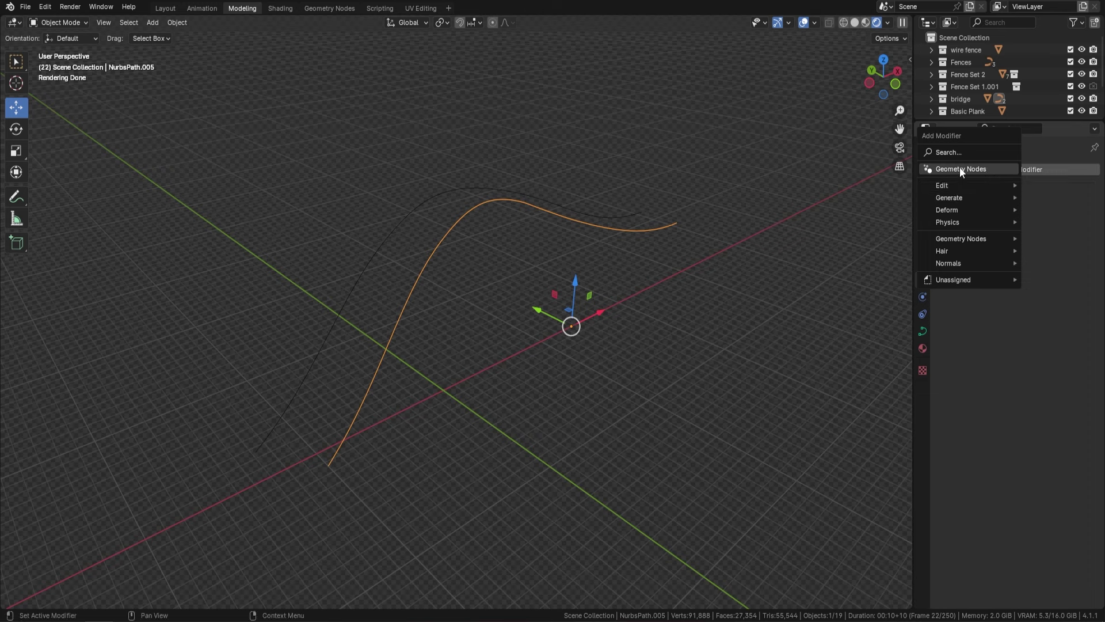
click(959, 168)
click(947, 207)
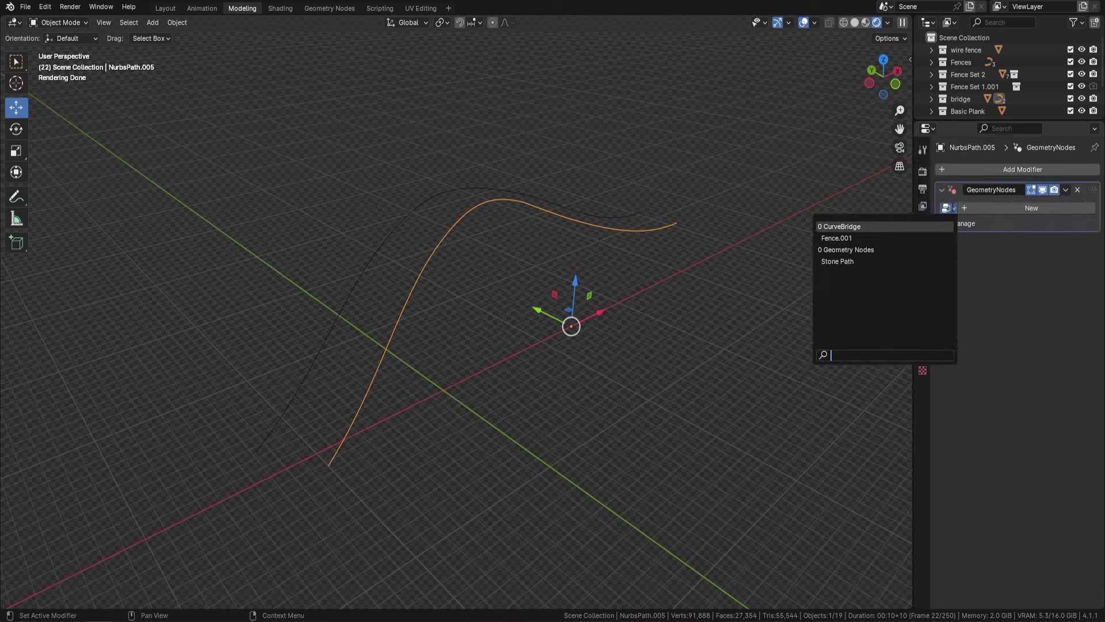
click(853, 238)
Set the fence's main post to the wooden Post main.001 object and its post top to Post Top.001.
scroll(585, 328, down, 3)
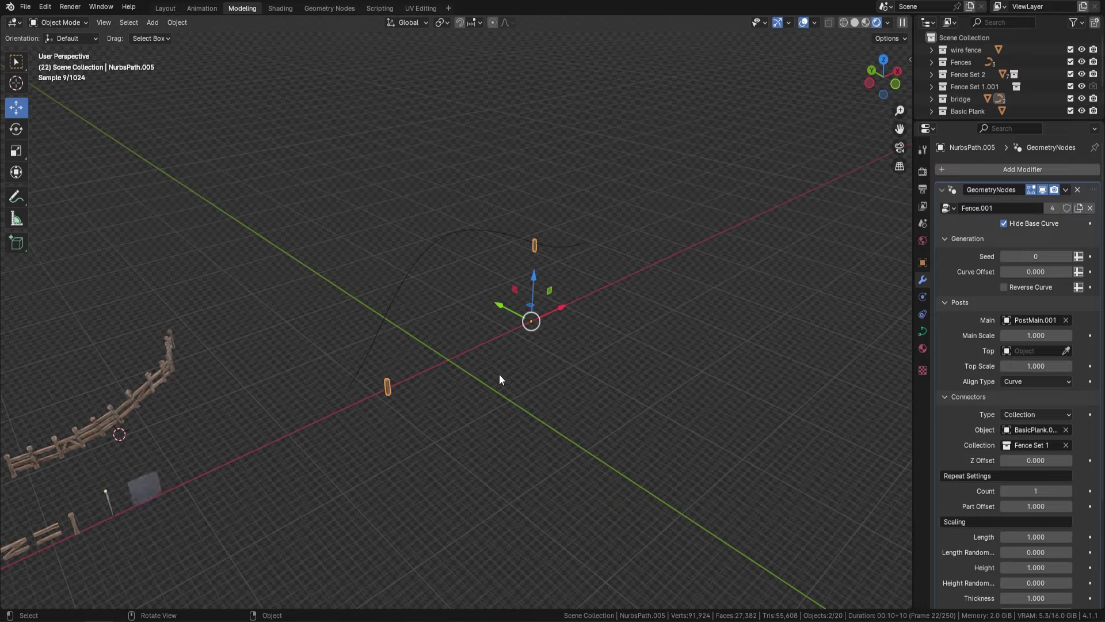
shift+middle_drag(420, 377, 610, 219)
scroll(518, 272, up, 3)
shift+middle_drag(358, 179, 431, 244)
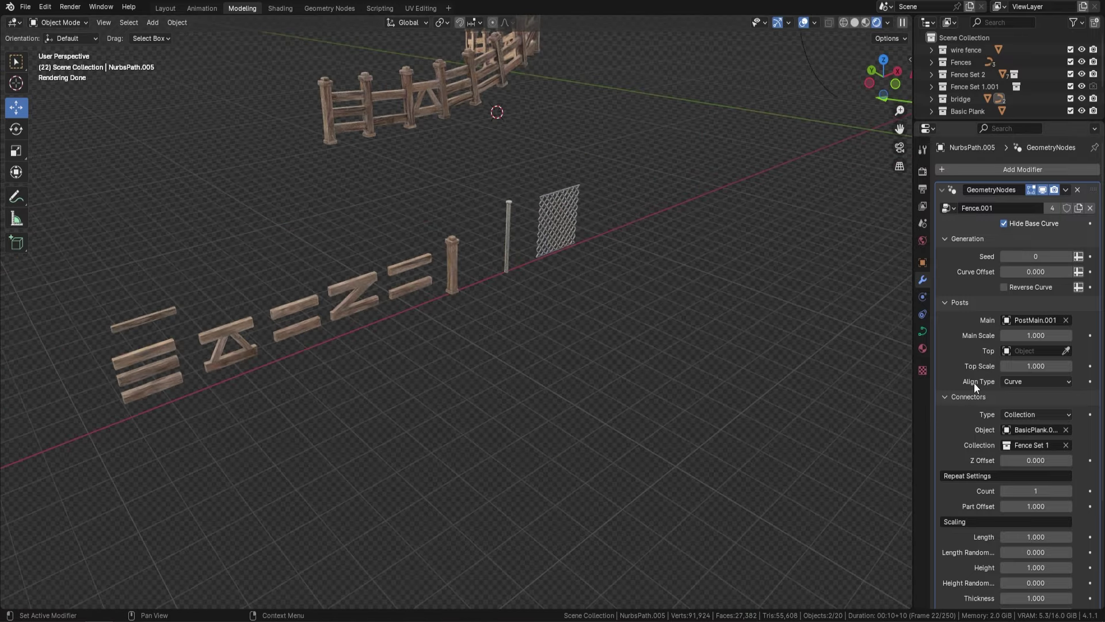
click(1066, 320)
click(1066, 320)
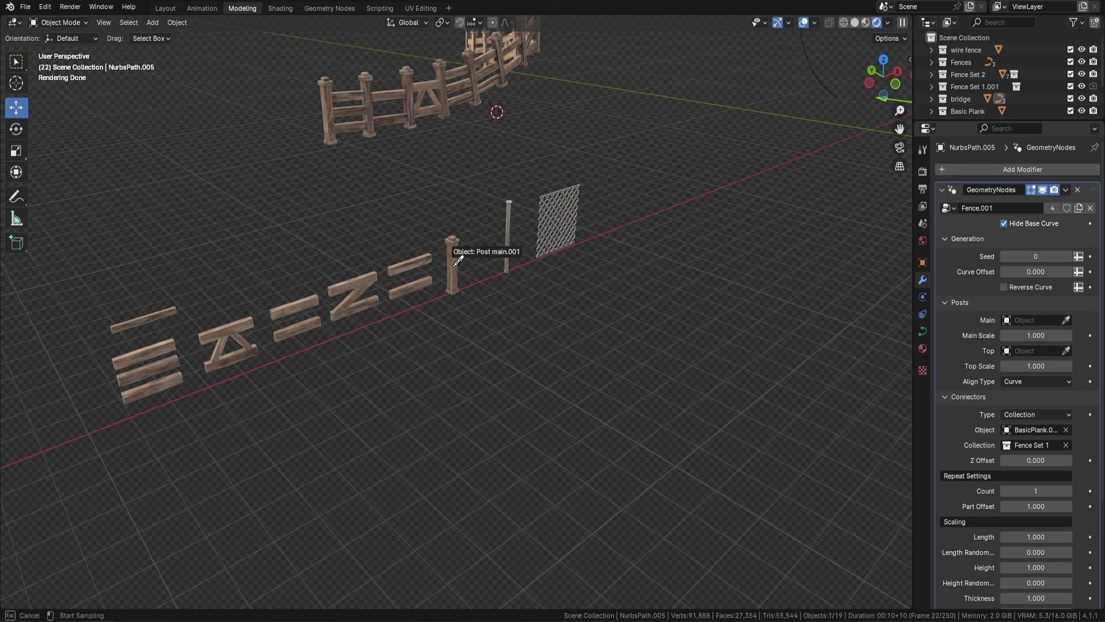
click(458, 262)
click(1066, 350)
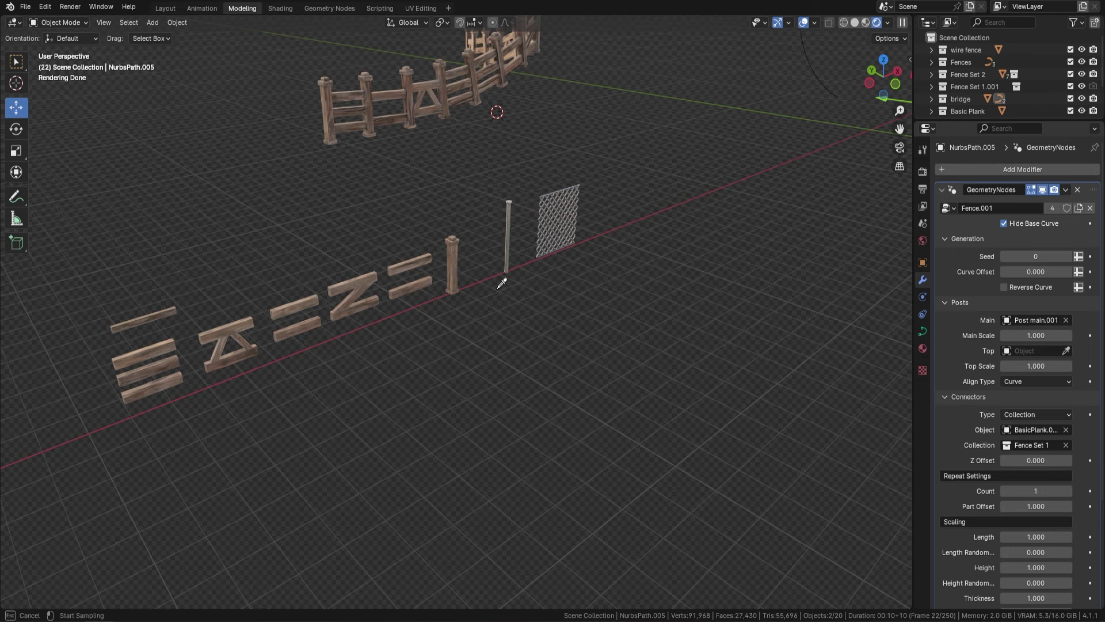
click(455, 240)
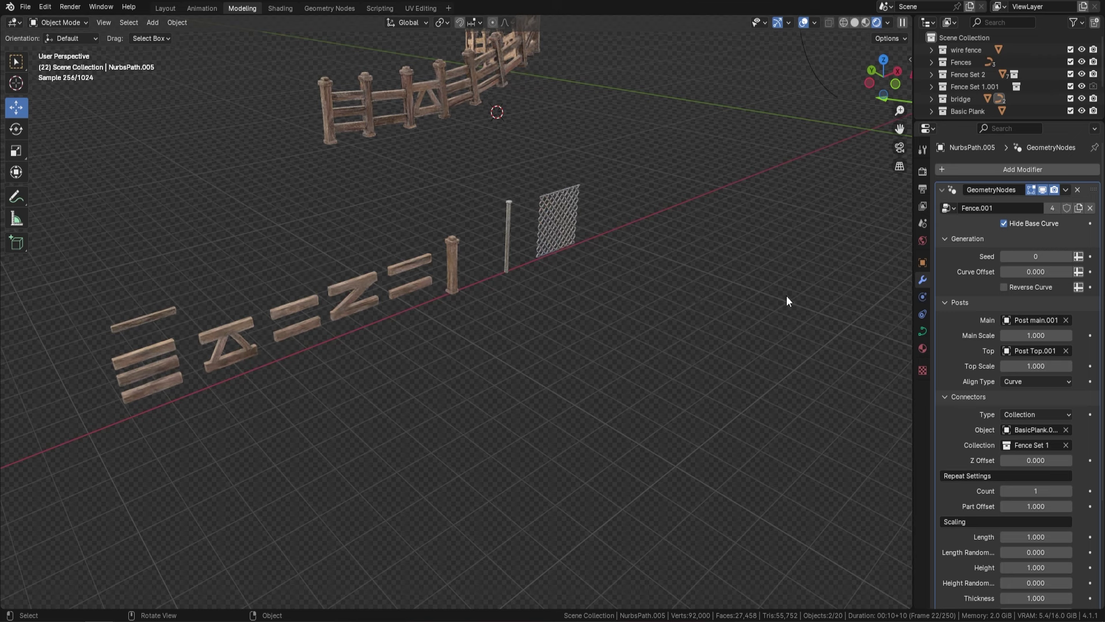
Clear the fence's connector object and set its connector collection to Fence Set 2.001.
click(1066, 430)
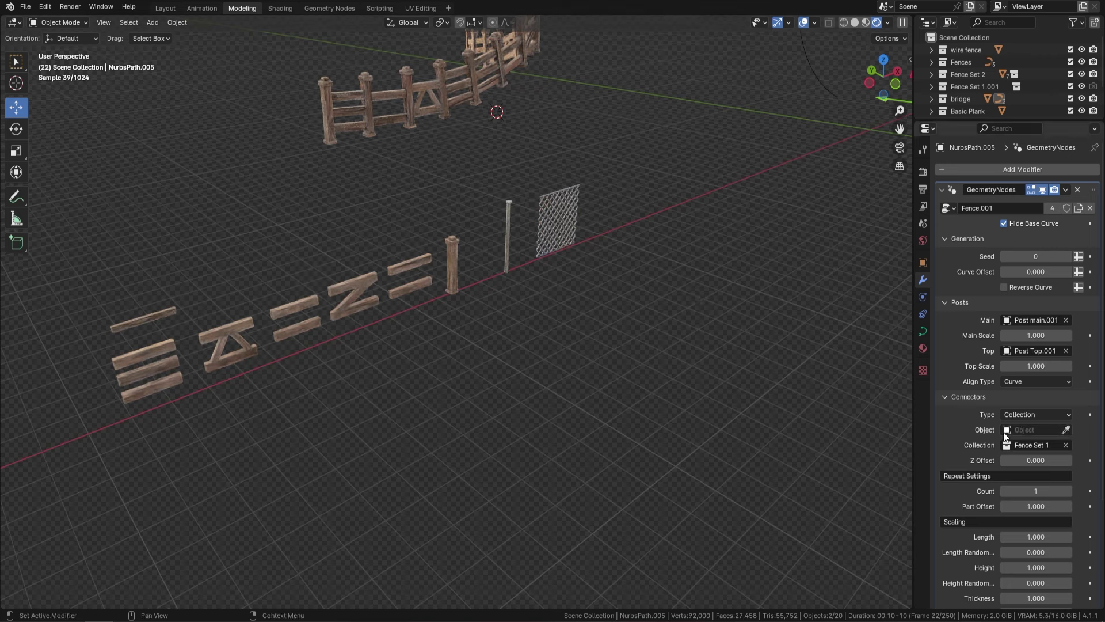
click(1066, 445)
click(1034, 446)
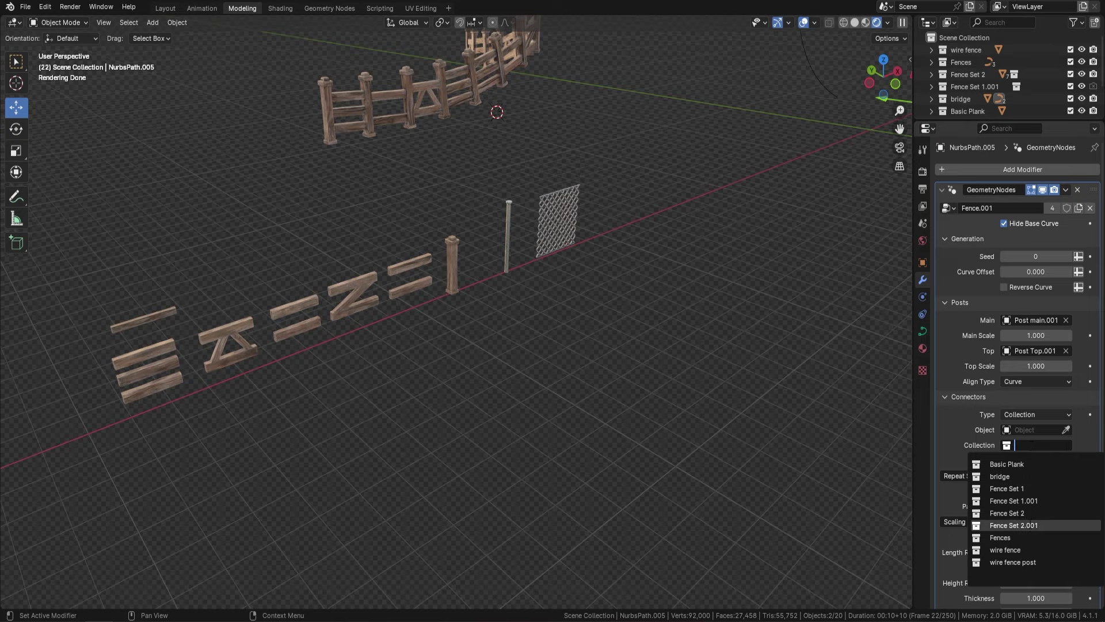
click(1032, 525)
Set the Z Offset of the fence's connectors to 0.310 and check the fence from several angles.
middle_drag(766, 323, 628, 278)
scroll(658, 293, up, 4)
scroll(720, 290, up, 3)
scroll(627, 278, down, 4)
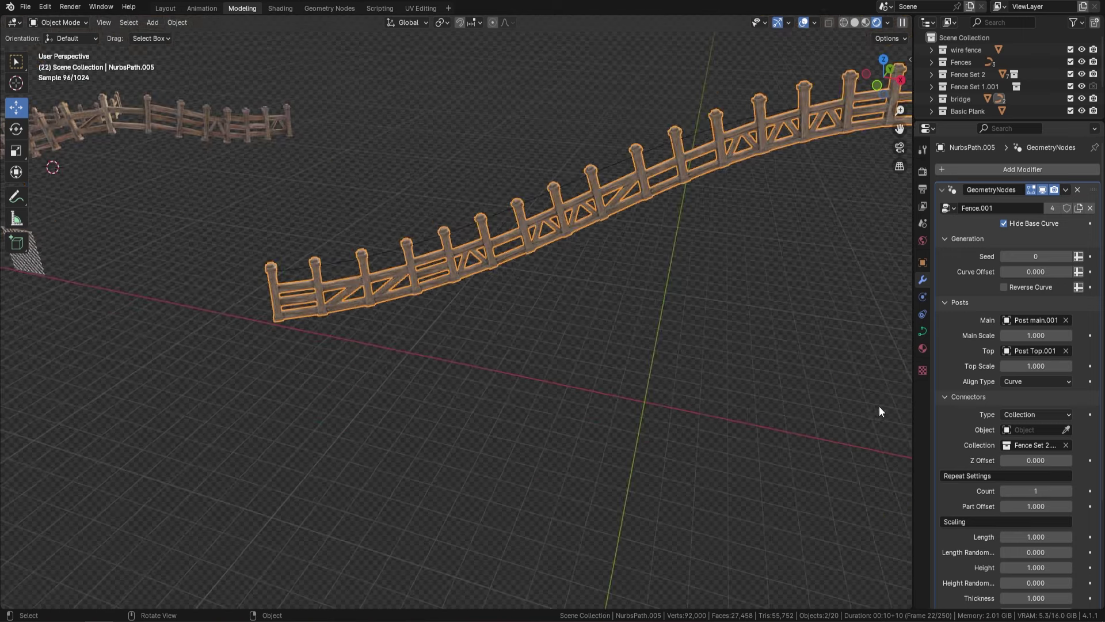
drag(1034, 460, 1063, 460)
middle_drag(616, 323, 704, 281)
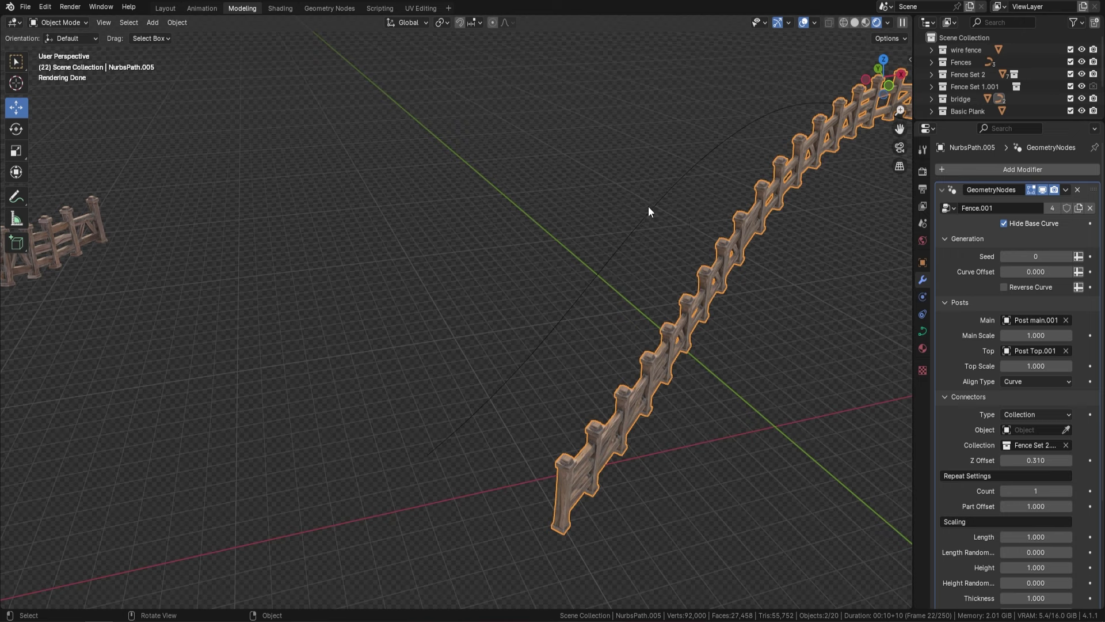
Copy the near fence's modifiers onto the other railing curve.
click(637, 230)
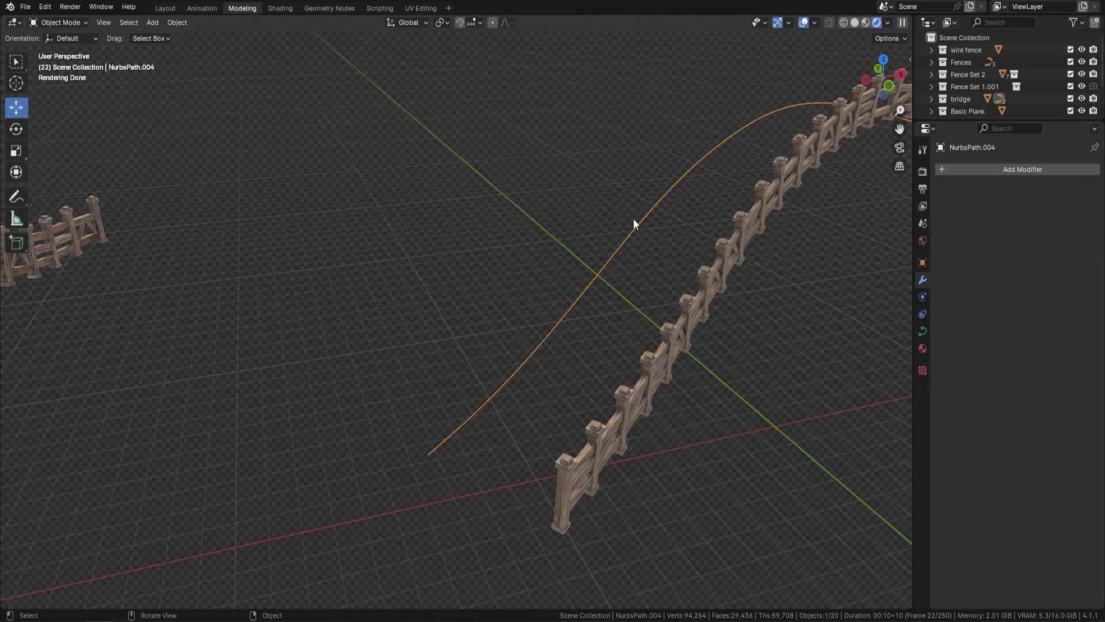
shift+click(715, 292)
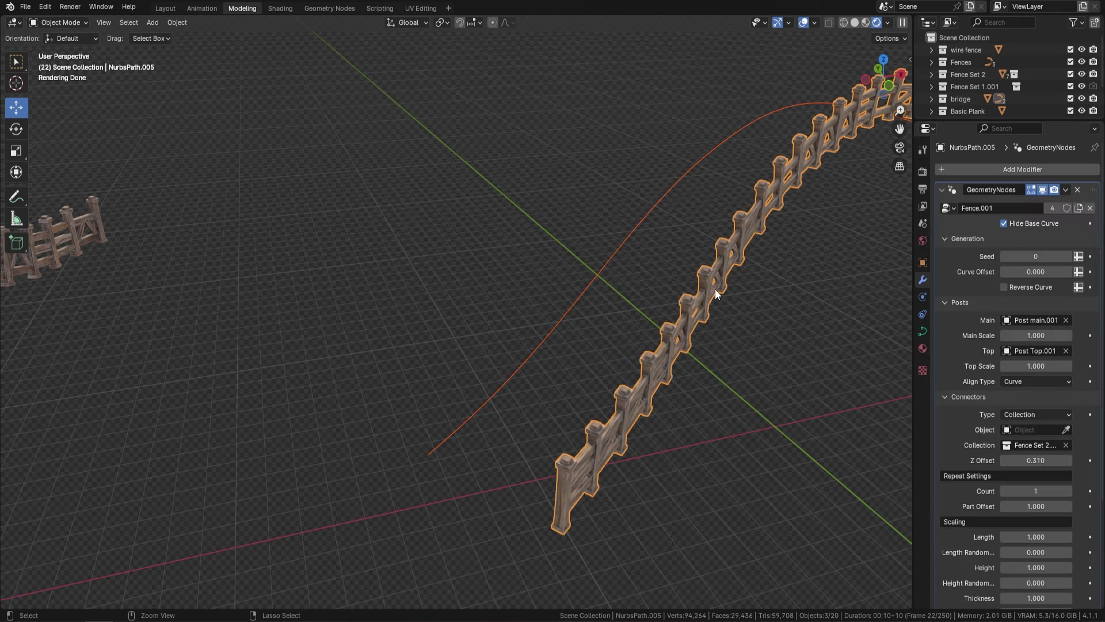
key(ctrl+l)
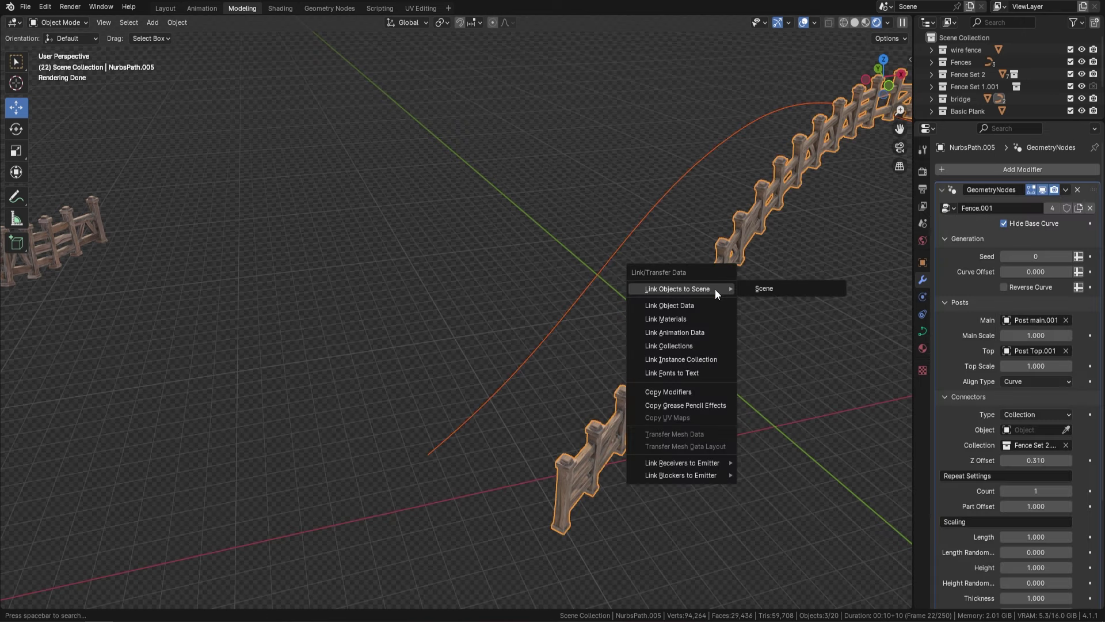
click(697, 392)
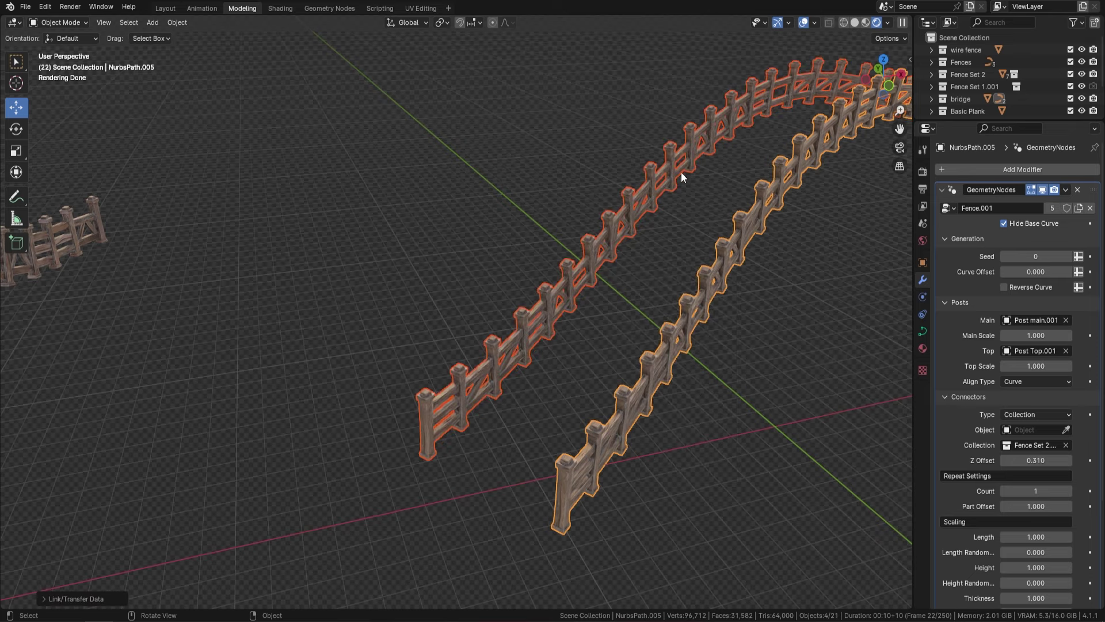
Vary the connector patterns by setting the near fence's Seed to 1 and the far fence's Seed to 3.
middle_drag(676, 212, 654, 214)
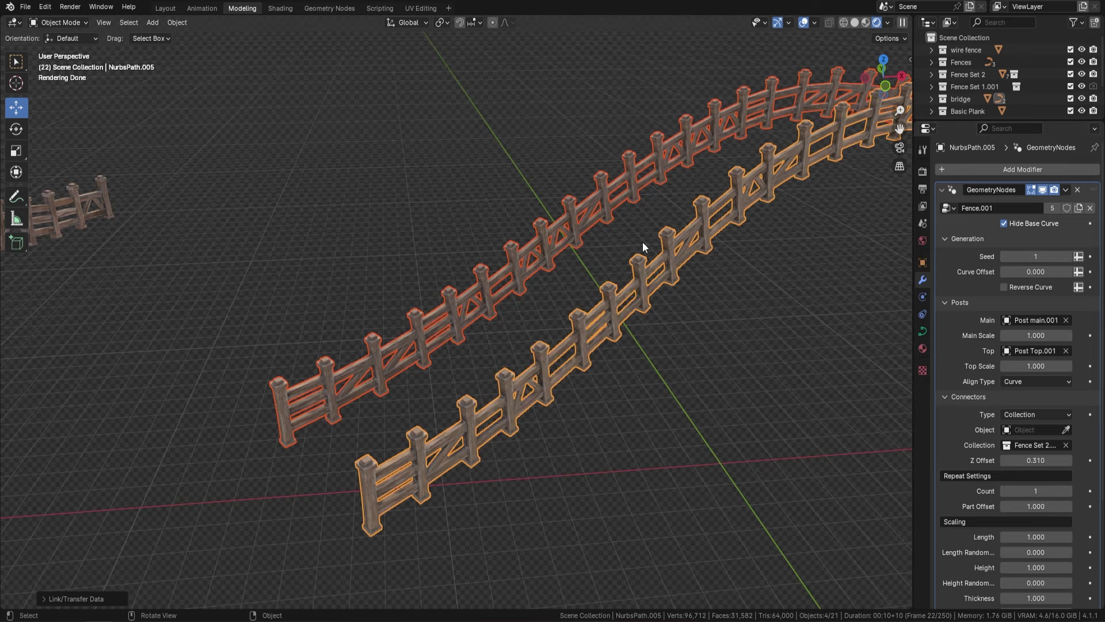
click(654, 202)
click(1070, 255)
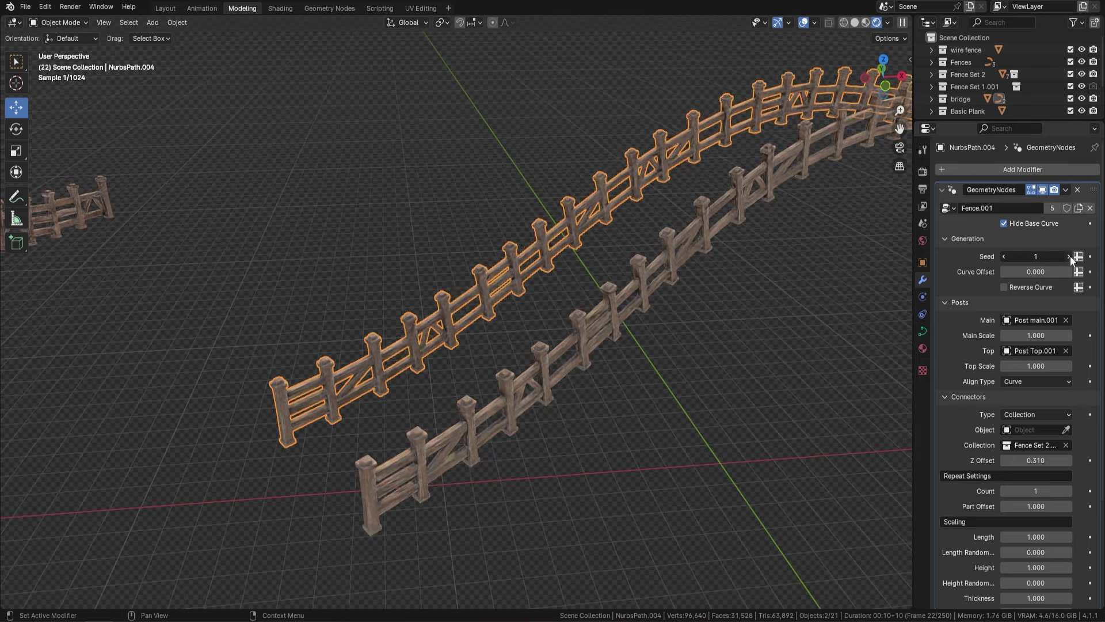
click(1069, 255)
click(1069, 256)
middle_drag(748, 351, 733, 302)
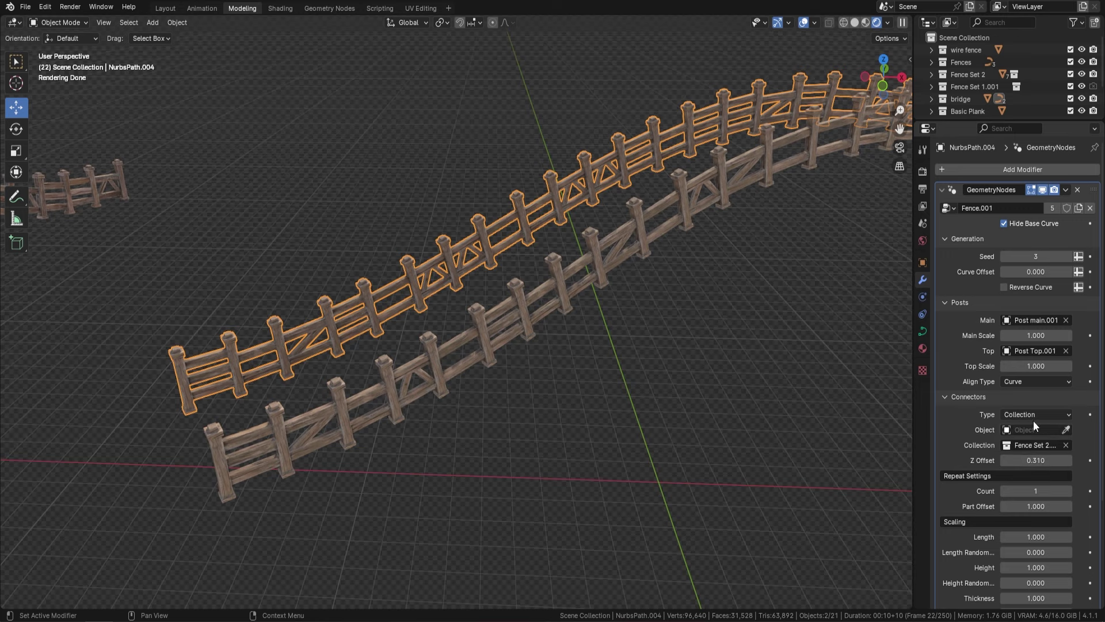
Clear the far fence's main post object, top post object and connector collection.
click(1065, 320)
click(1066, 351)
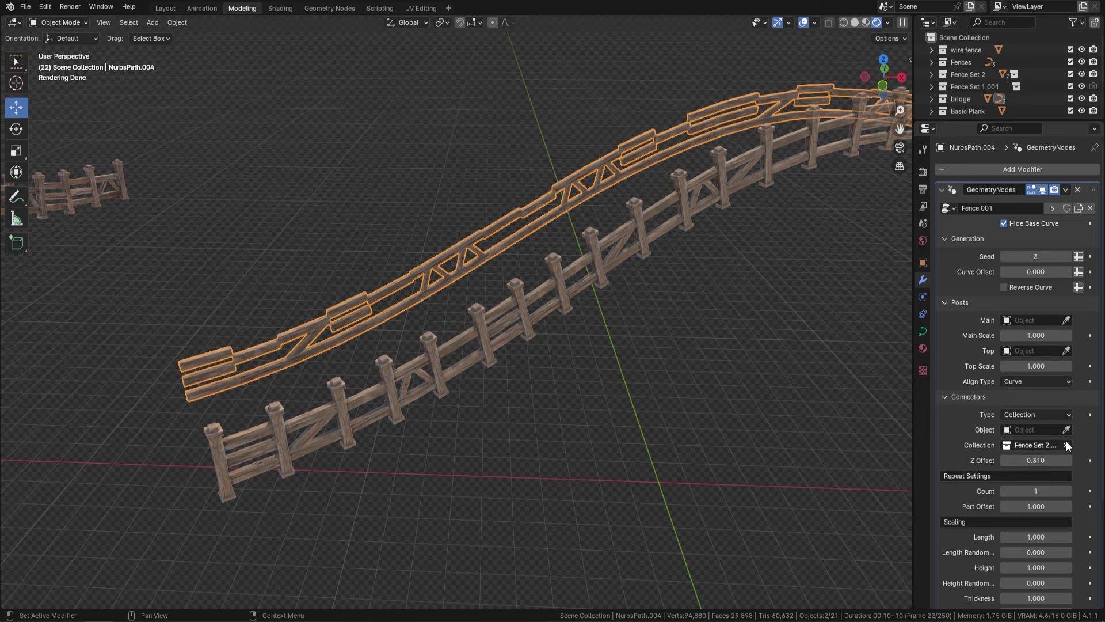
click(1066, 445)
Set the far fence's main post to the wire fence post and its connector collection to wire fence.
middle_drag(545, 308, 631, 340)
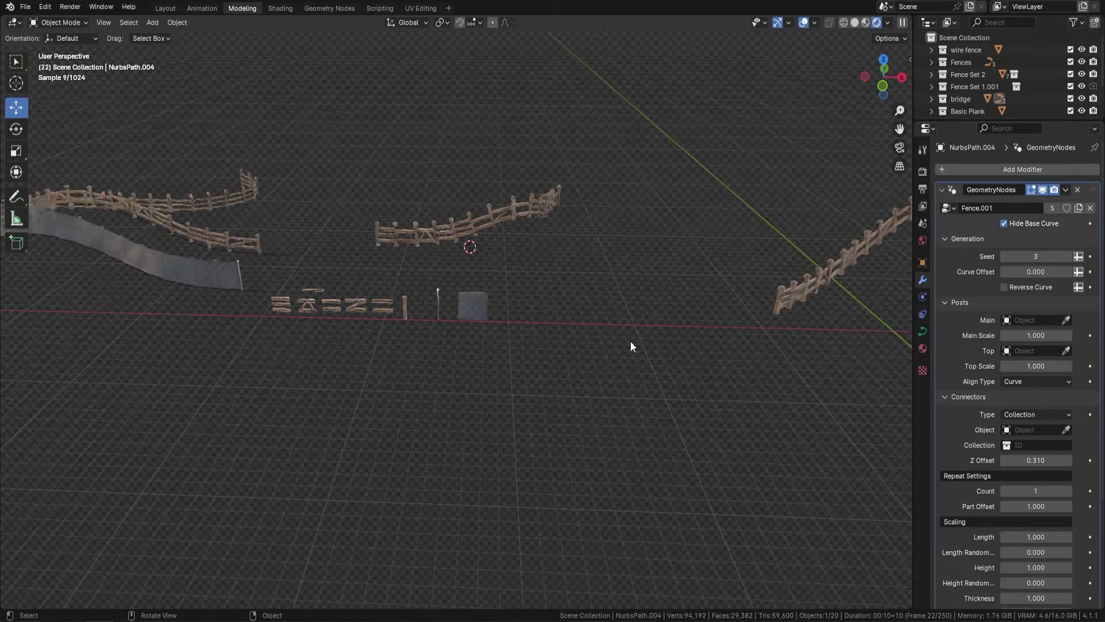
scroll(631, 346, up, 3)
click(1066, 320)
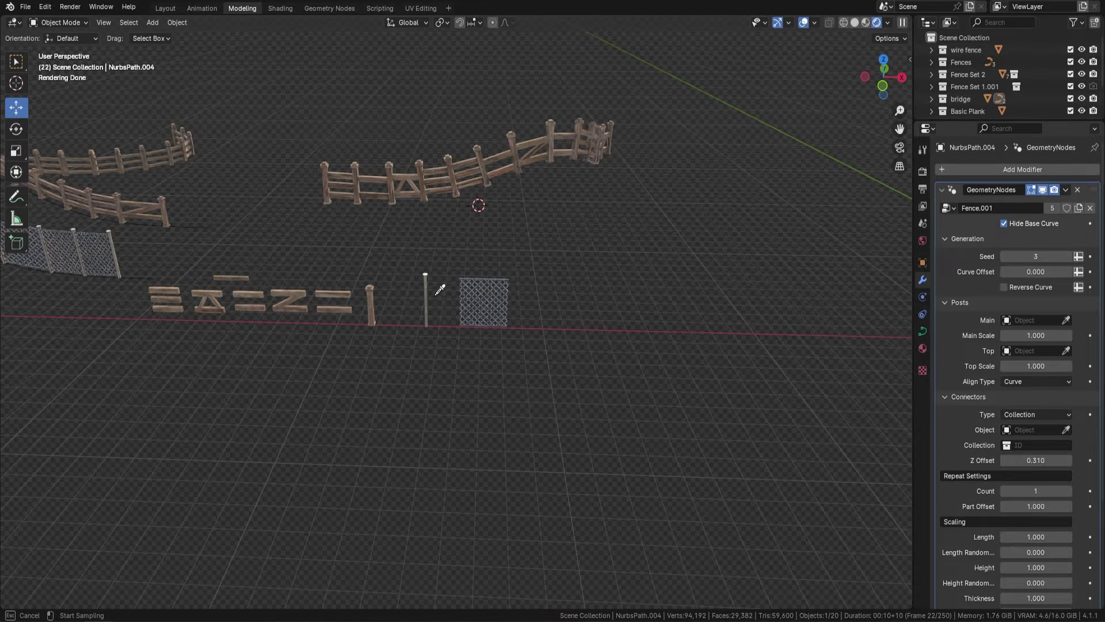
click(427, 299)
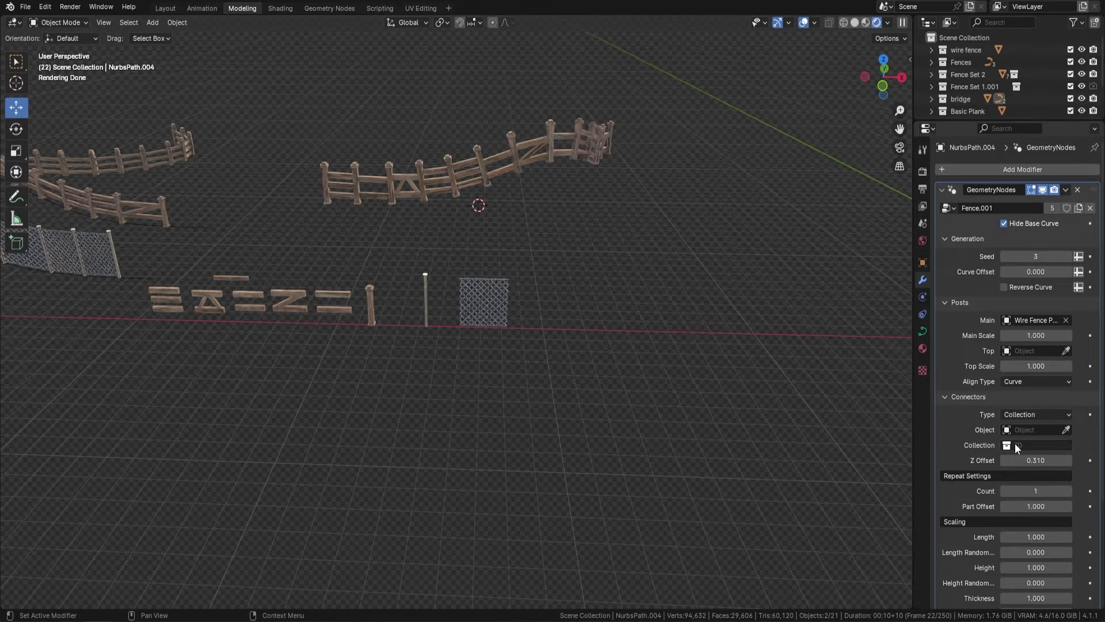
click(1031, 446)
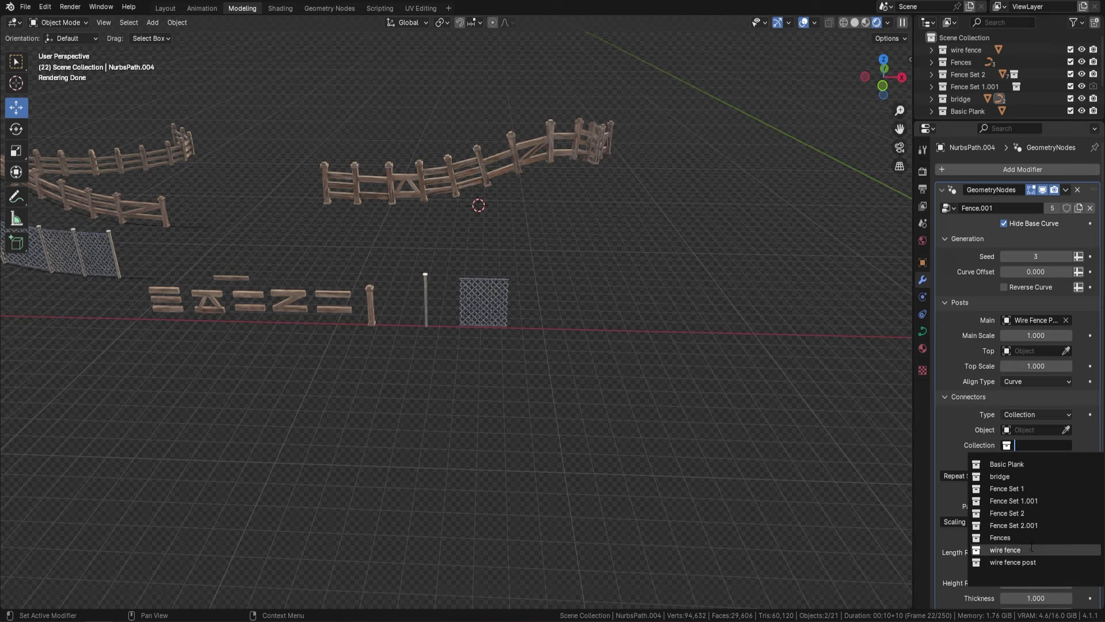
click(1005, 550)
middle_drag(720, 357, 609, 341)
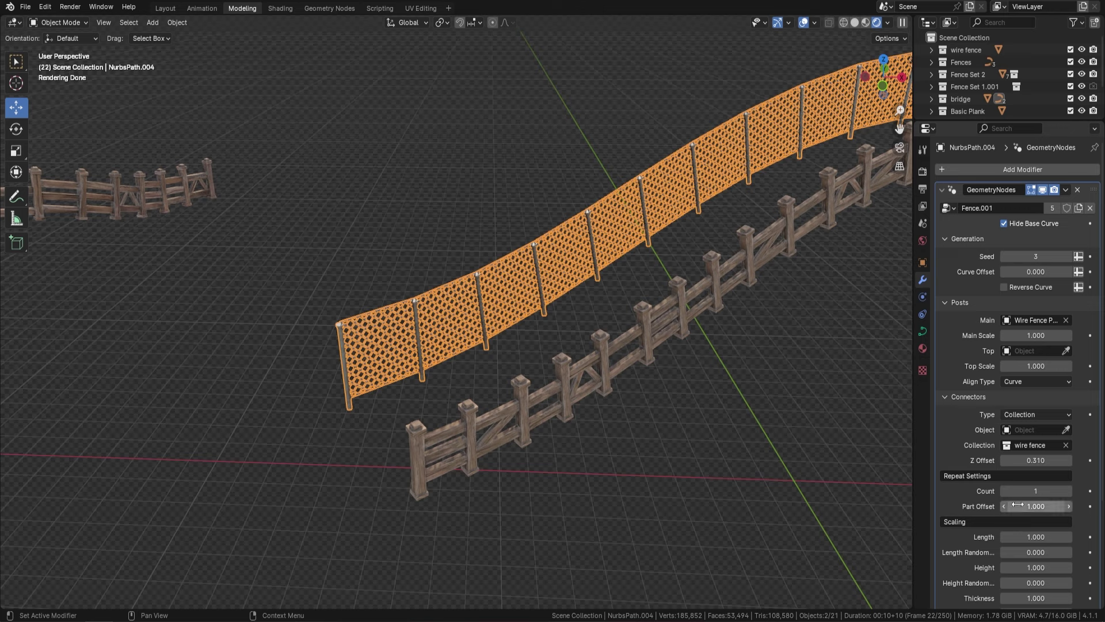
Set the Z Offset of the wire fence's connectors to 0.110 and check it along the curve.
drag(1035, 460, 1012, 460)
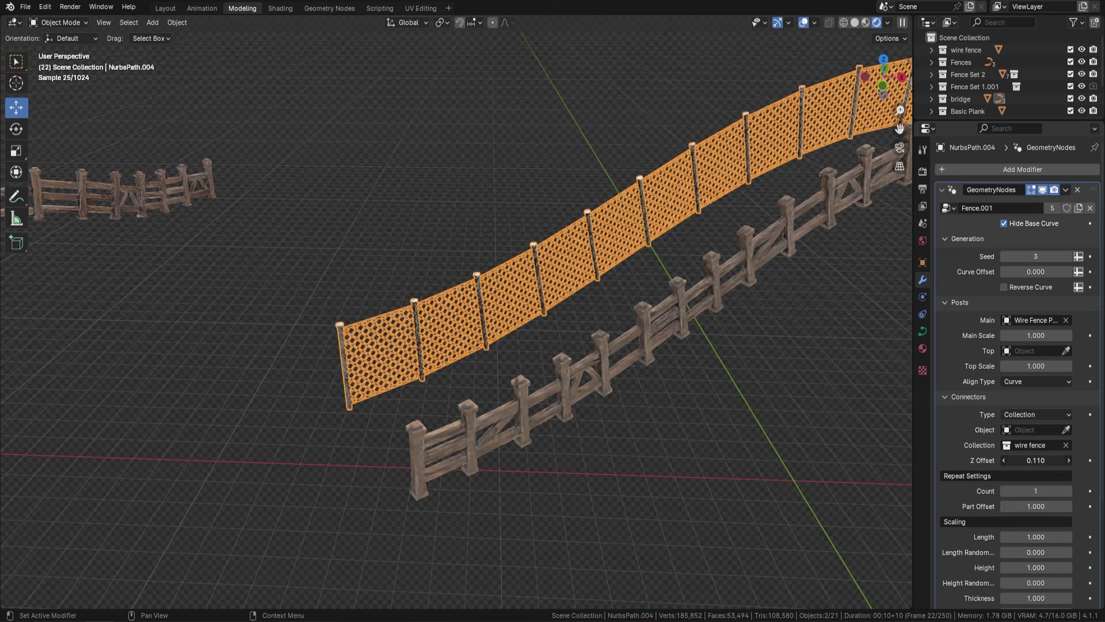
middle_drag(719, 403, 595, 332)
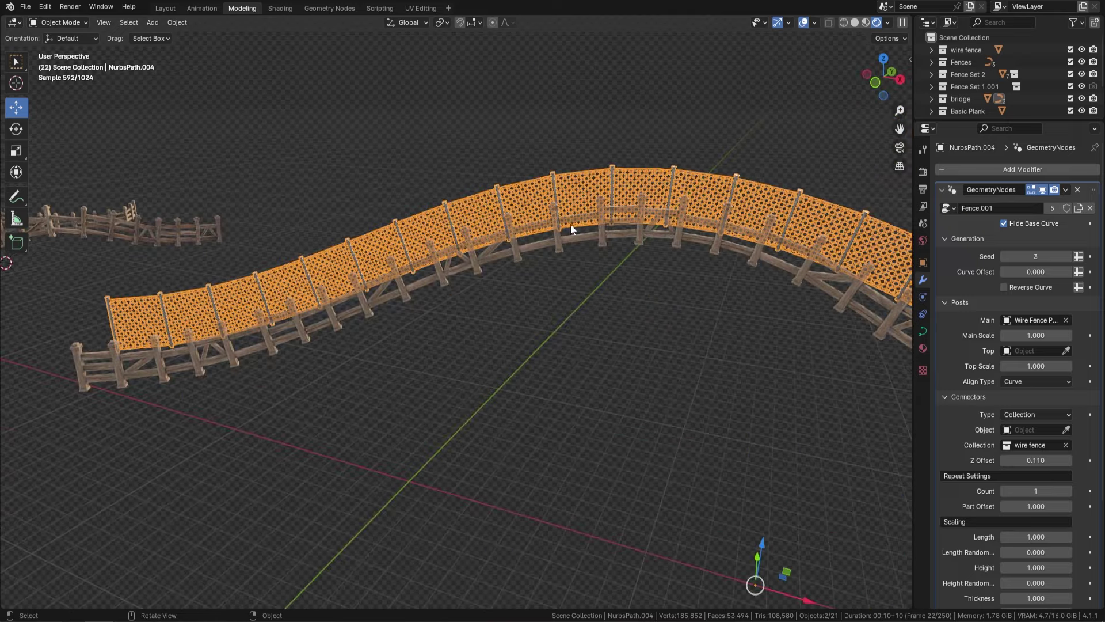
middle_drag(680, 171, 602, 208)
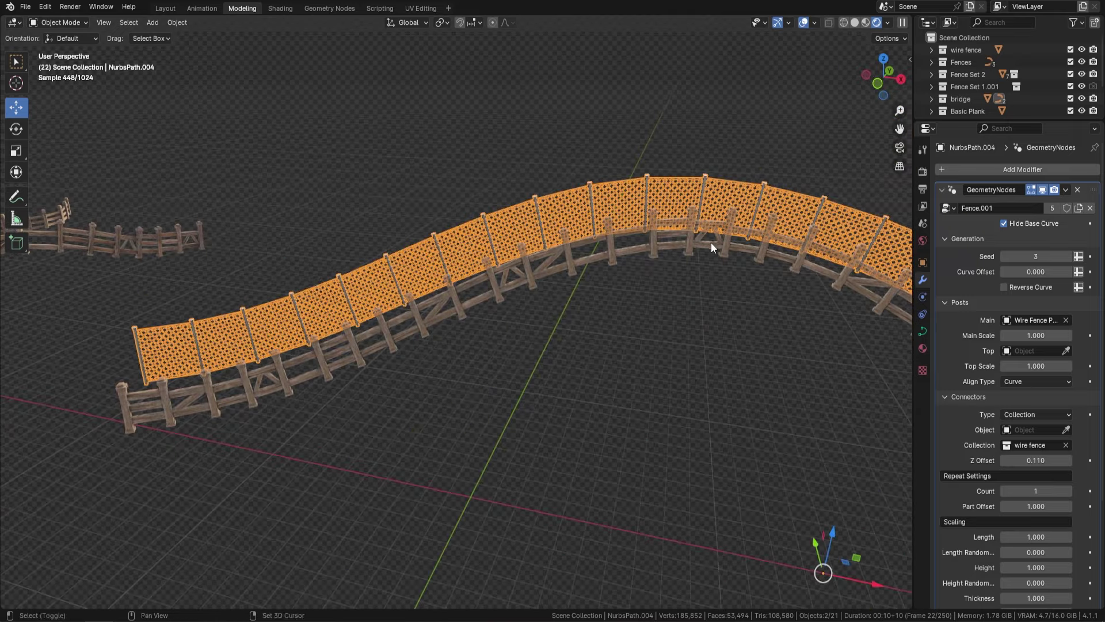
middle_drag(711, 243, 584, 251)
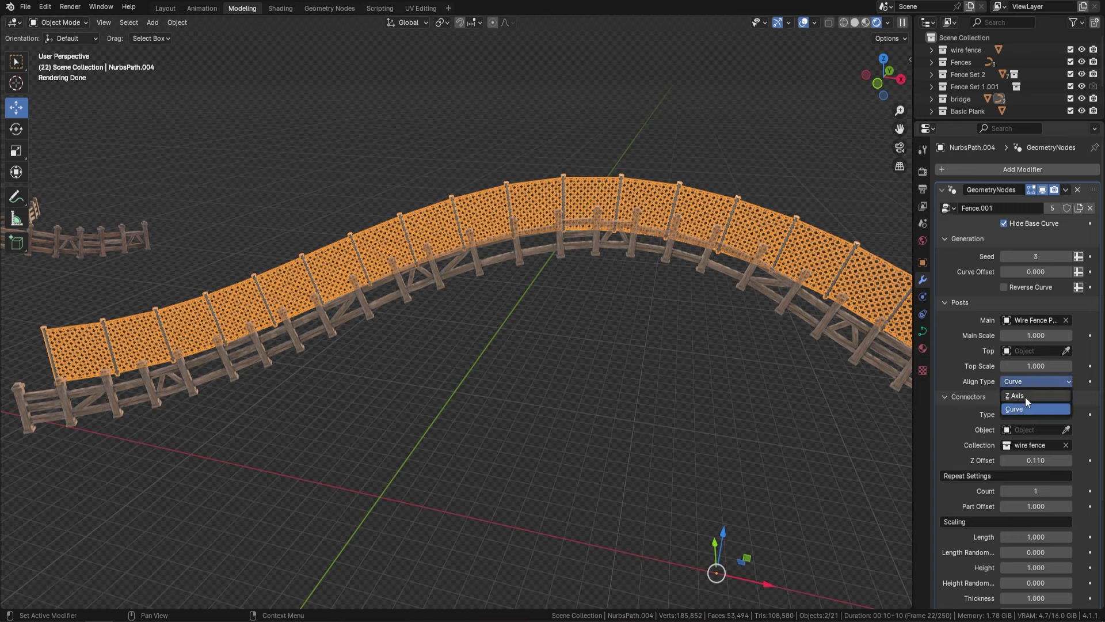
Set the post Align Type to Z Axis on both the wire fence and the wooden fence.
click(1024, 396)
click(597, 250)
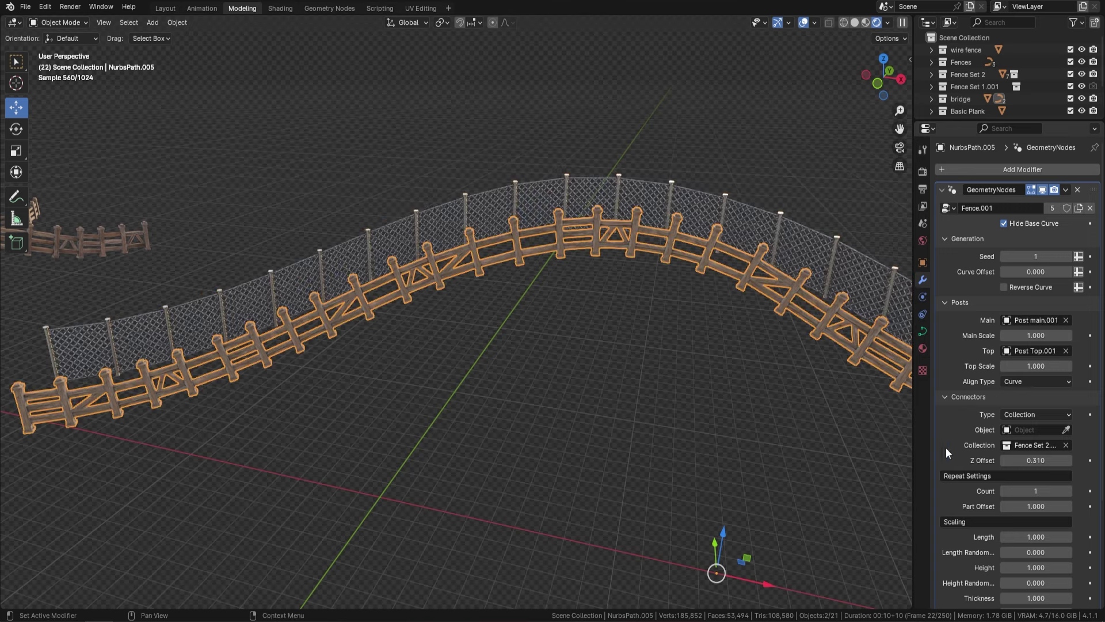
click(1038, 382)
click(1028, 392)
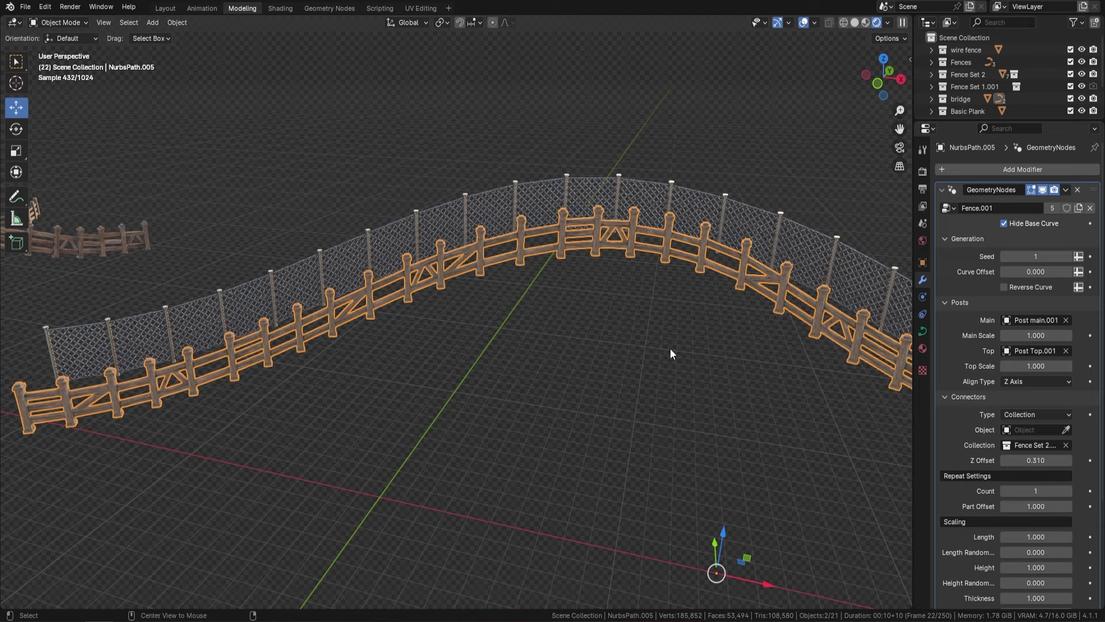
Unhide the bridge and lower both fences together along Z until they sit on its railings.
key(alt+h)
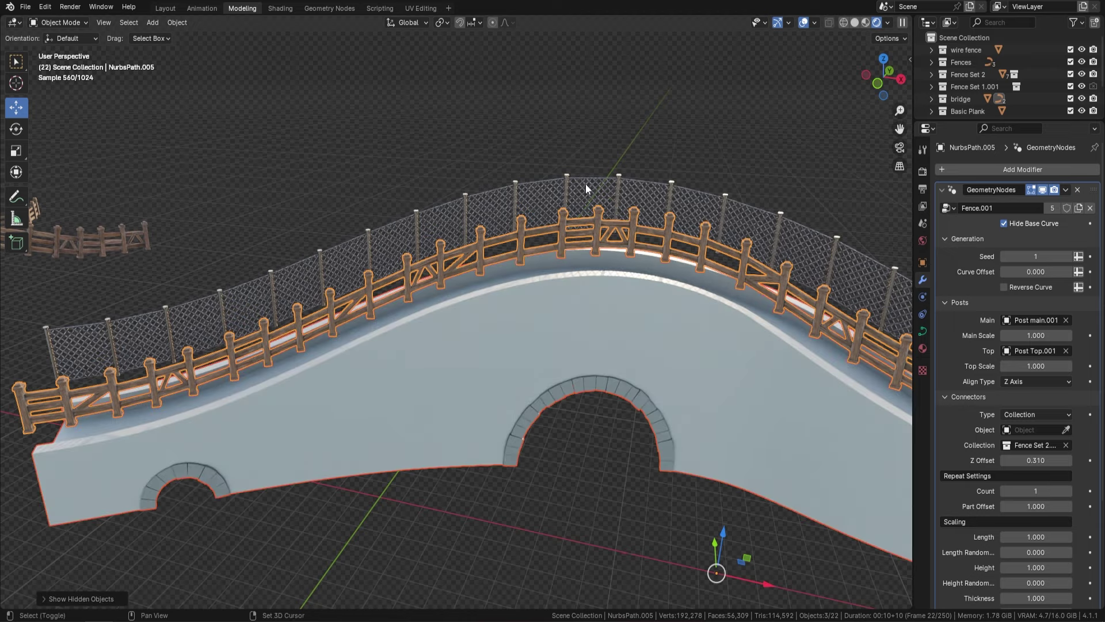
shift+click(585, 188)
middle_drag(694, 319, 729, 296)
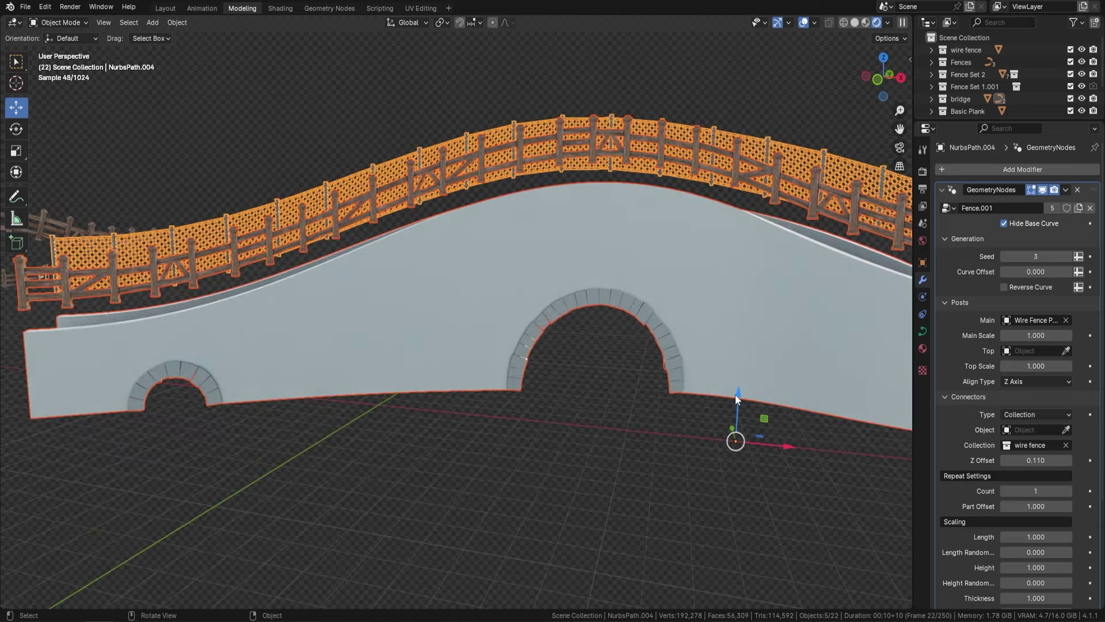
click(677, 151)
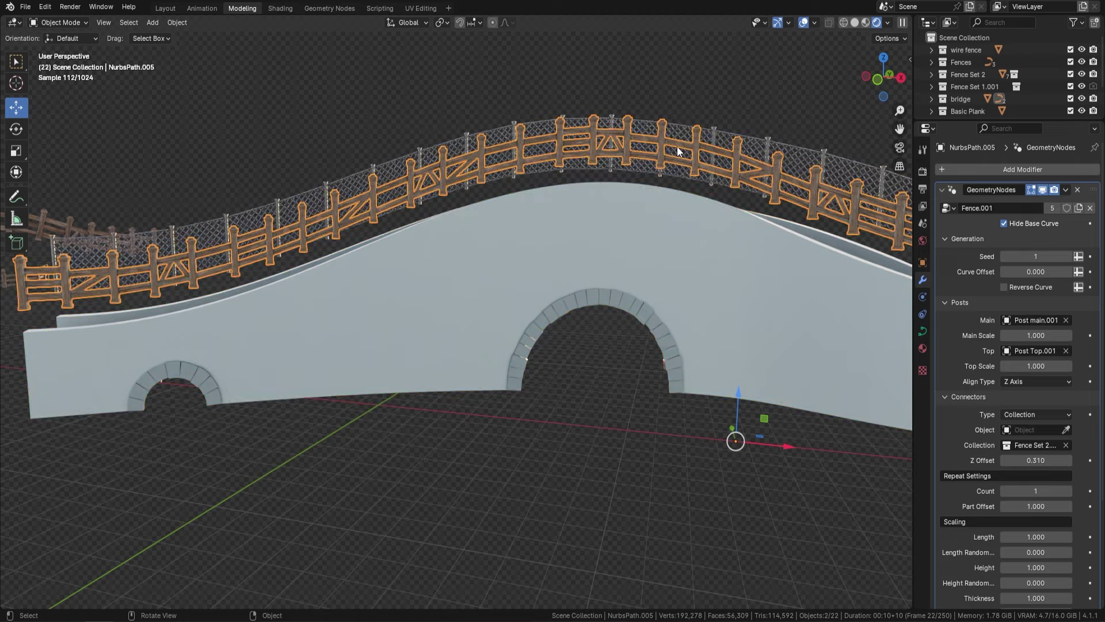
shift+click(698, 135)
drag(742, 394, 741, 421)
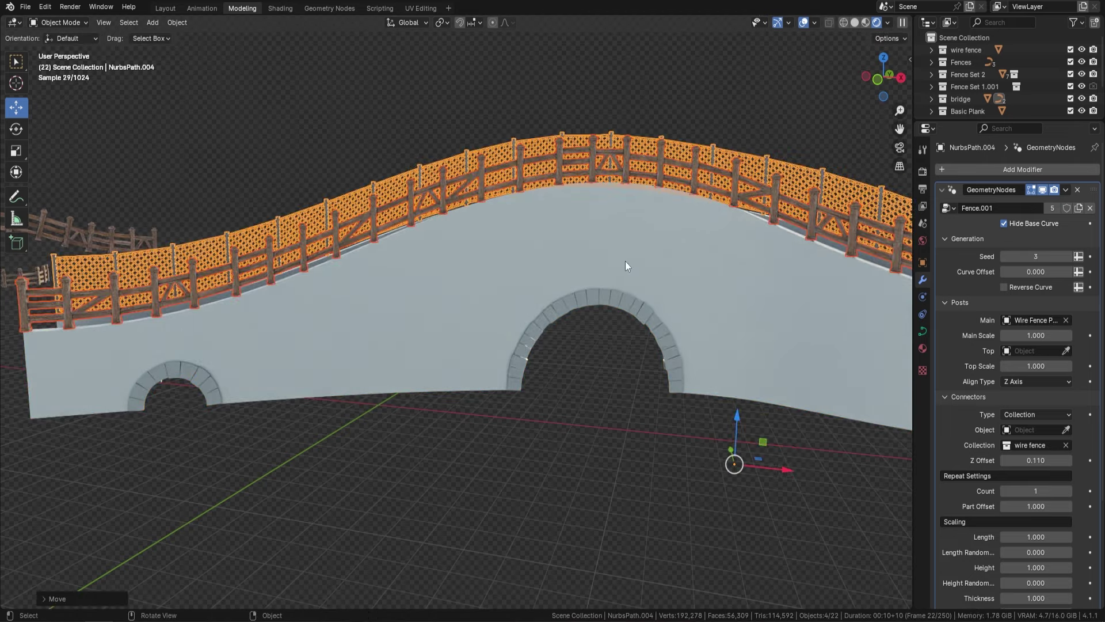
key(alt+a)
middle_drag(516, 216, 708, 276)
shift+middle_drag(863, 369, 647, 314)
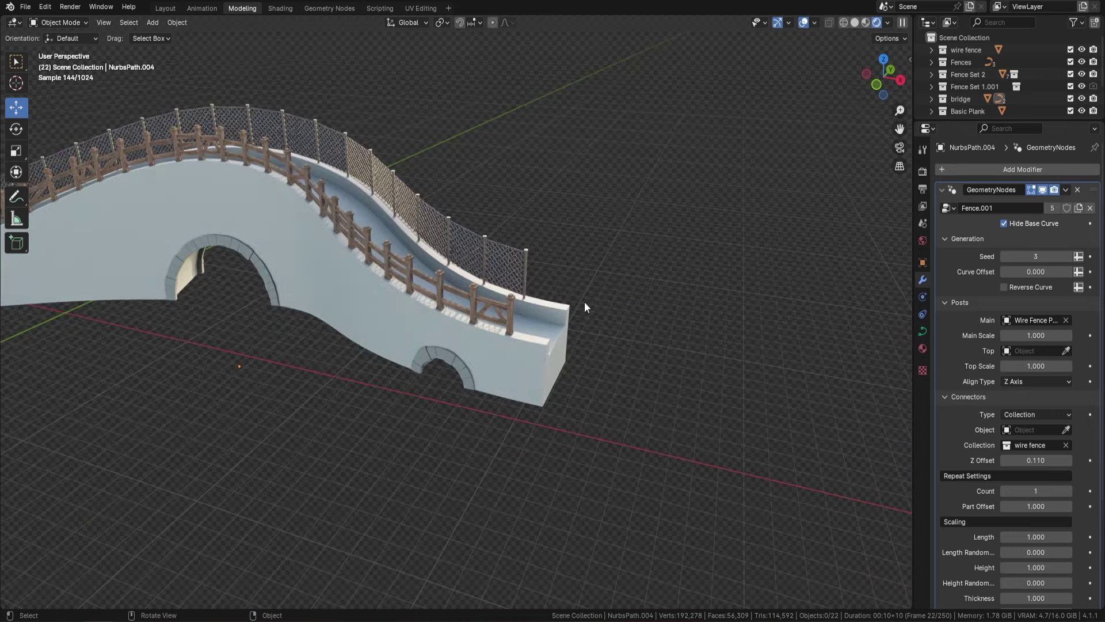
Edit both railing curves together and extrude their end points about 2 m along X past the bridge's end.
click(527, 275)
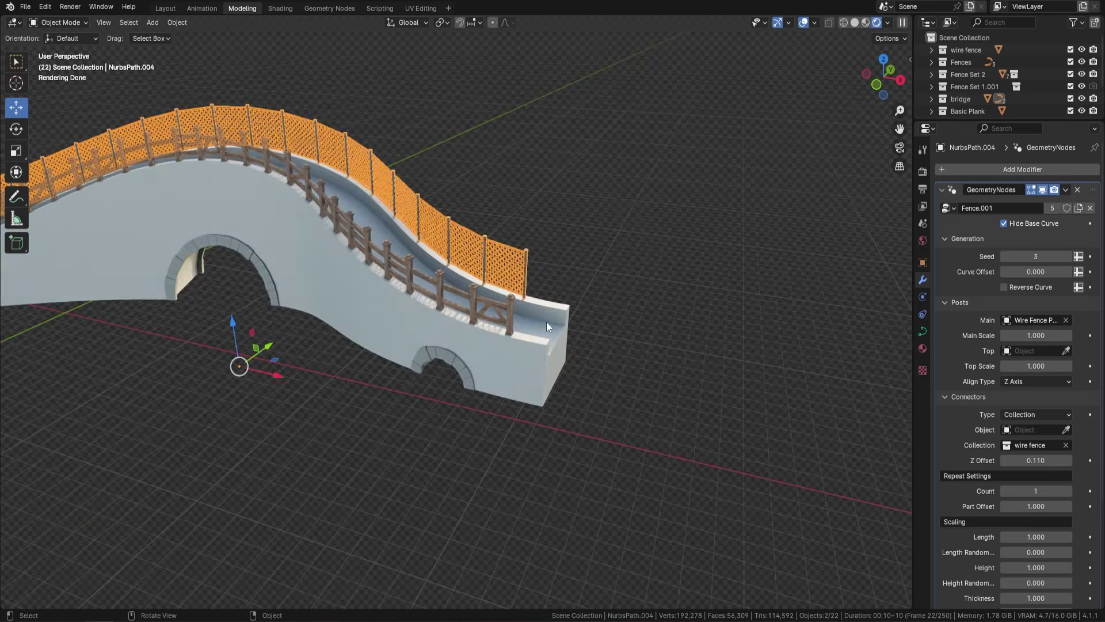
shift+click(506, 316)
key(Tab)
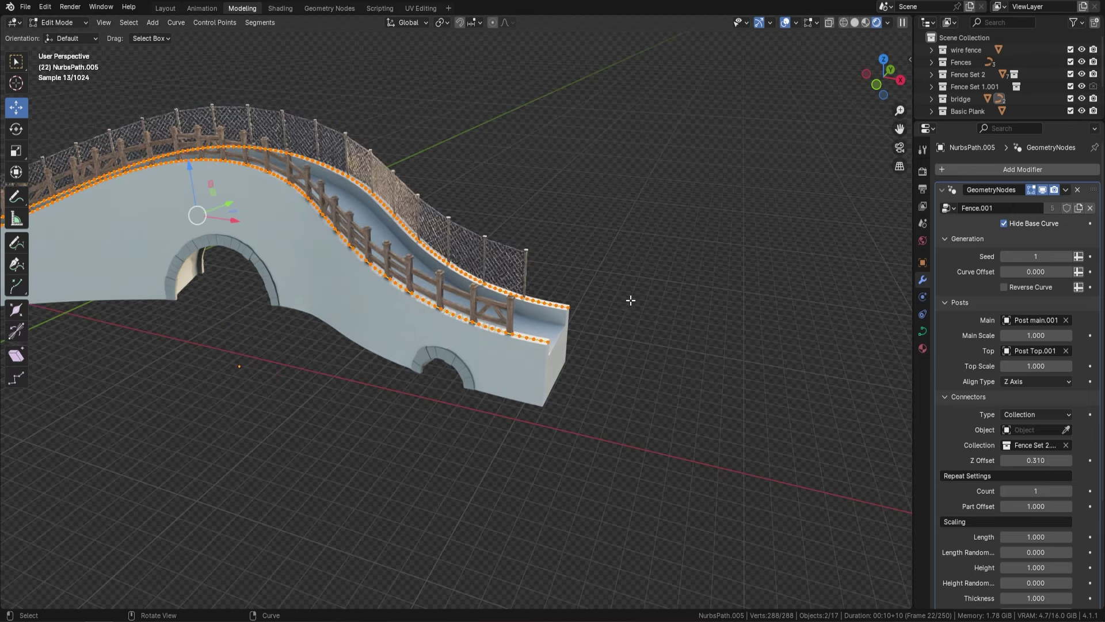
middle_drag(629, 299, 662, 384)
click(614, 407)
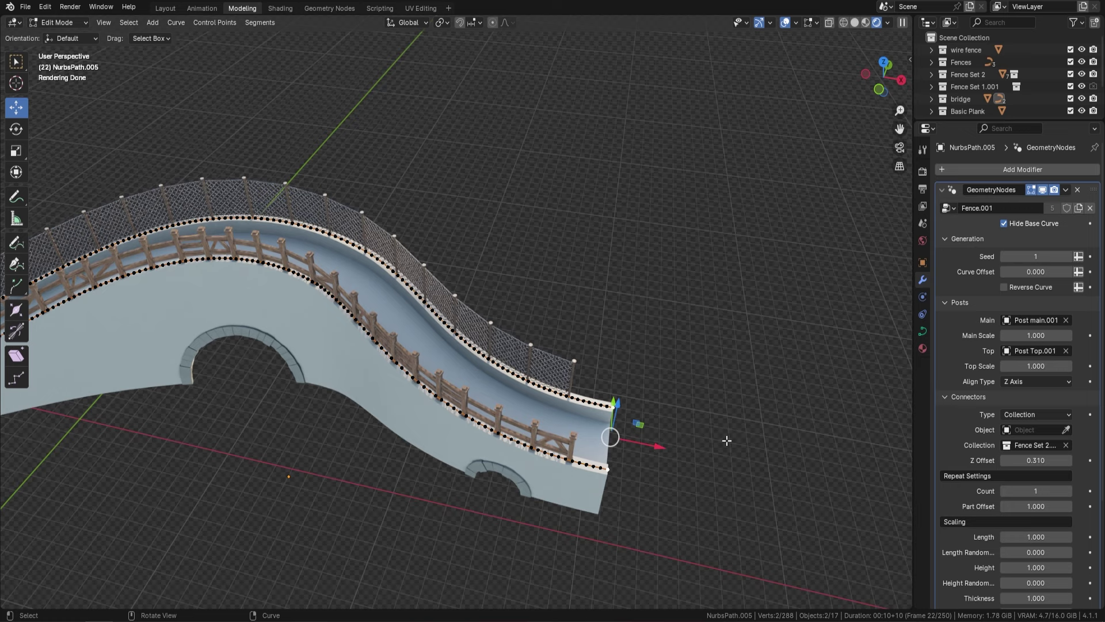
key(e)
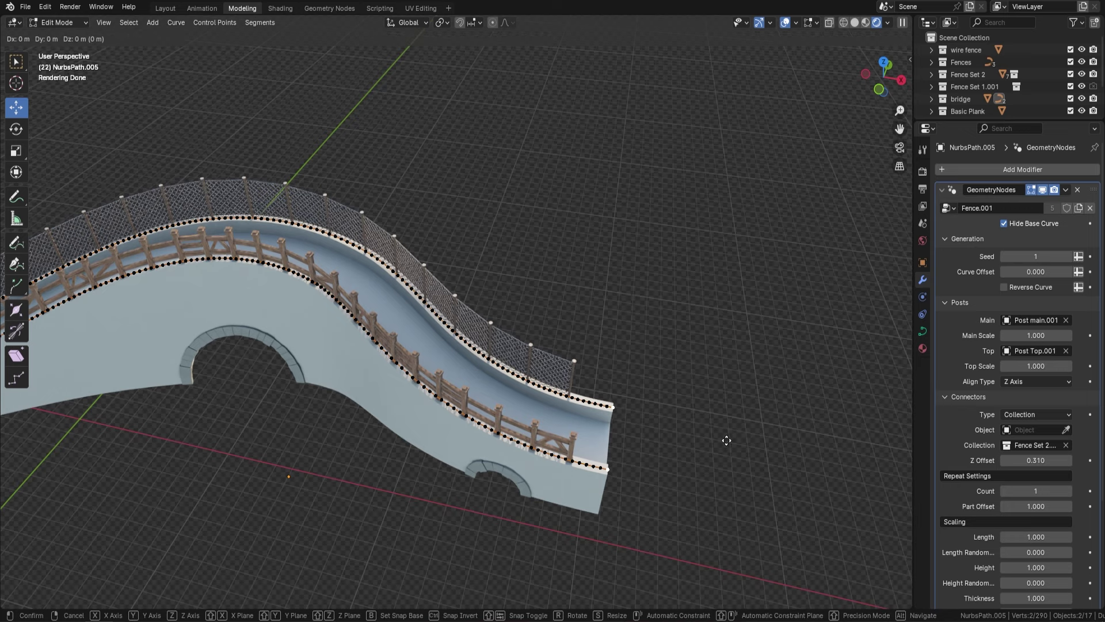
key(x)
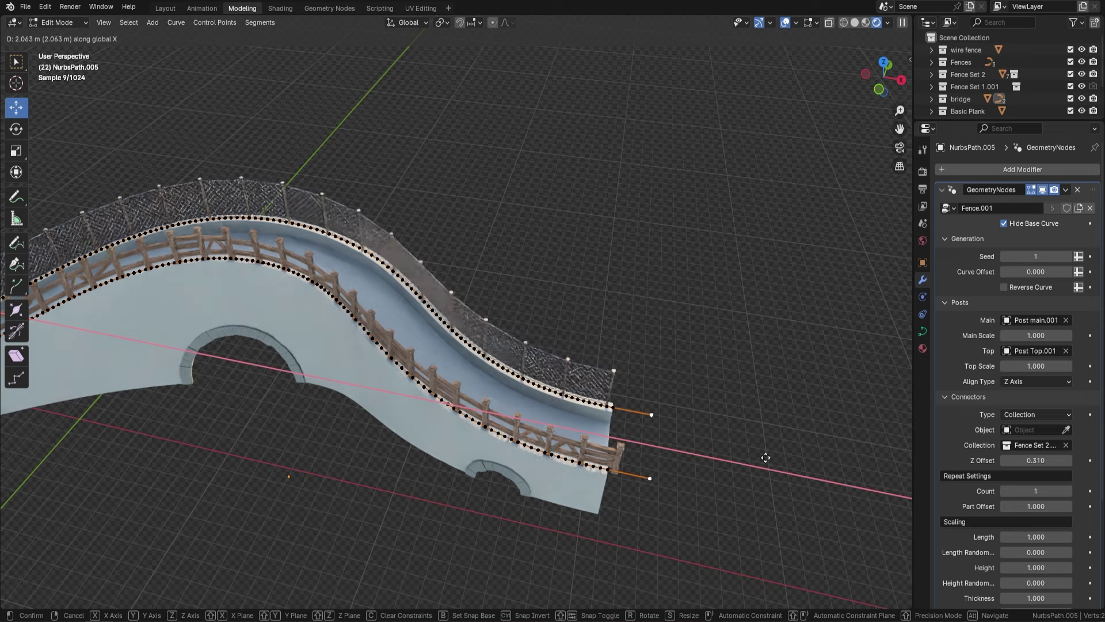
click(771, 457)
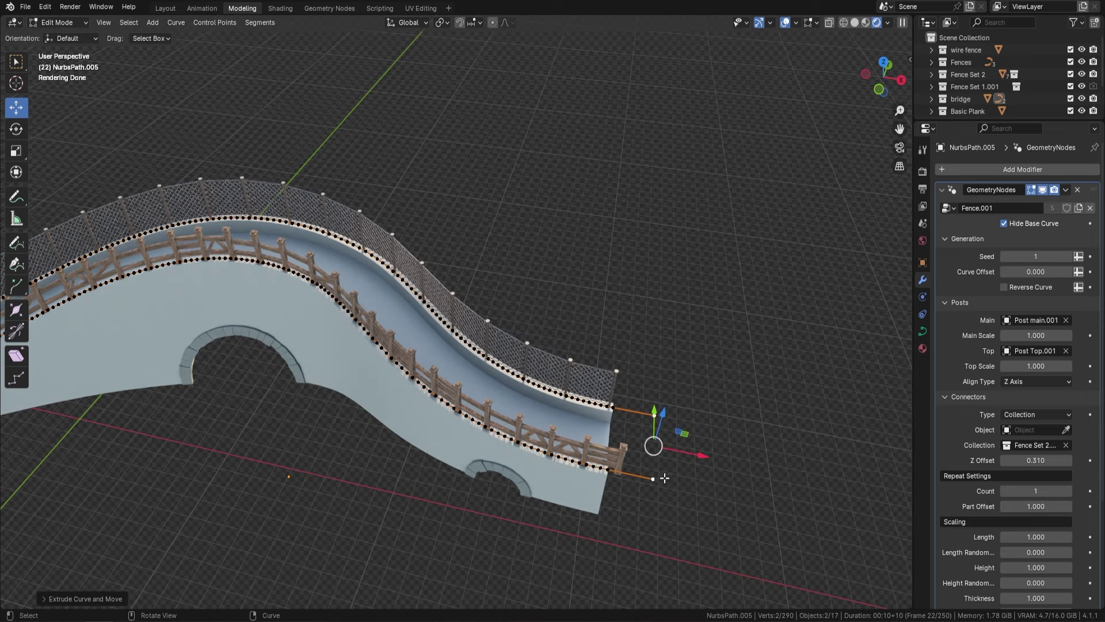
Pull the wooden fence curve's extruded end point back slightly along X and finish editing the curves.
click(654, 480)
drag(702, 486, 683, 491)
key(Tab)
scroll(609, 445, down, 3)
shift+middle_drag(323, 390, 558, 384)
scroll(500, 411, up, 1)
click(500, 411)
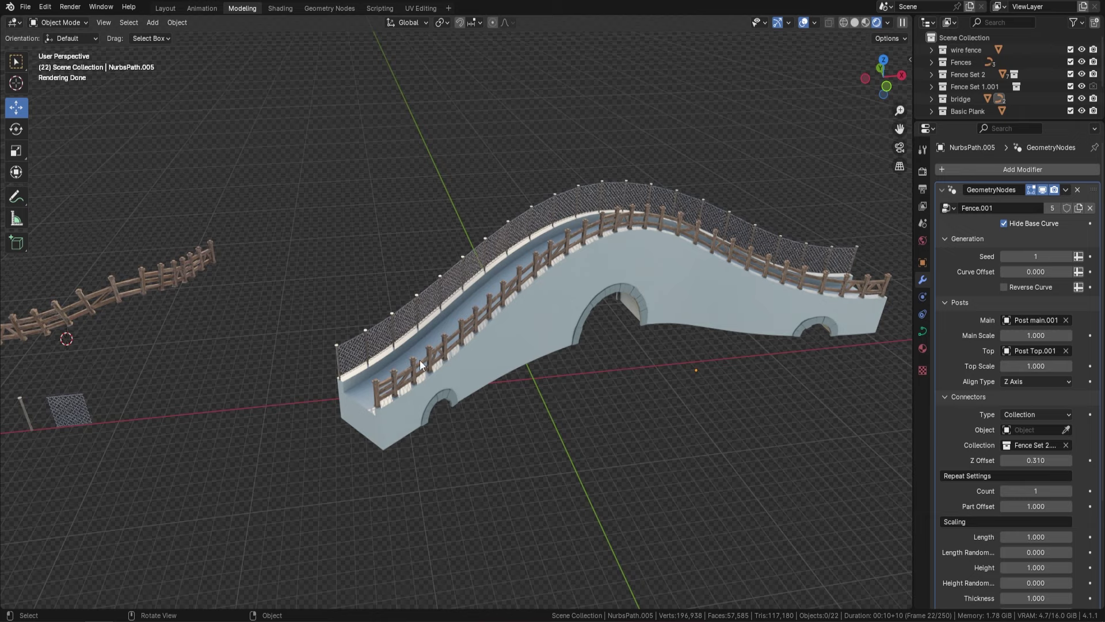
shift+middle_drag(420, 361, 488, 375)
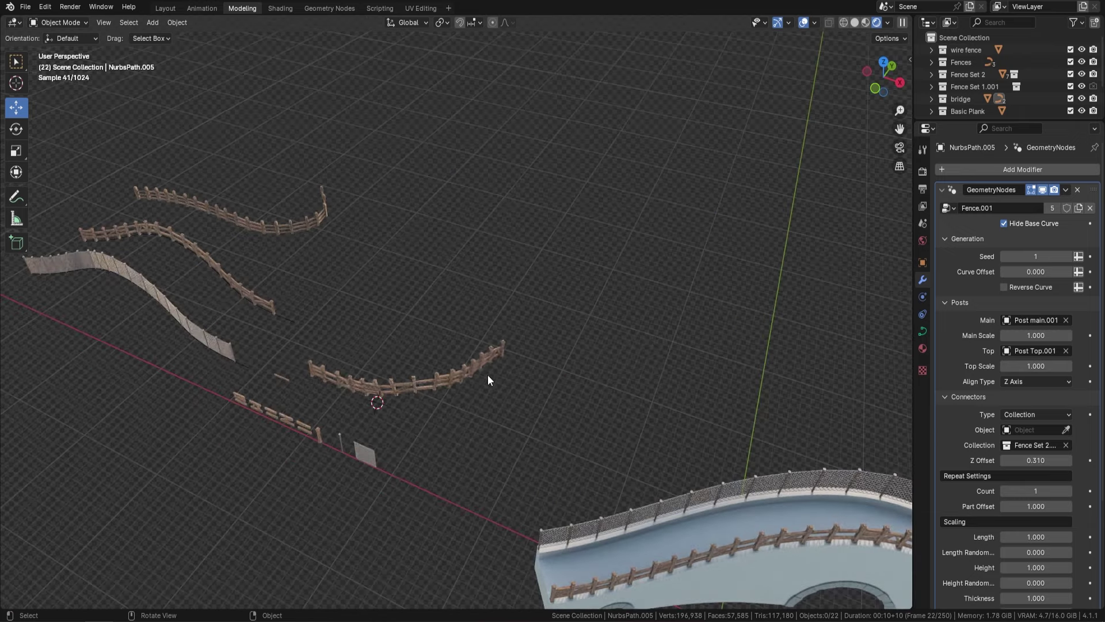
click(488, 372)
key(KP_7)
scroll(611, 429, up, 4)
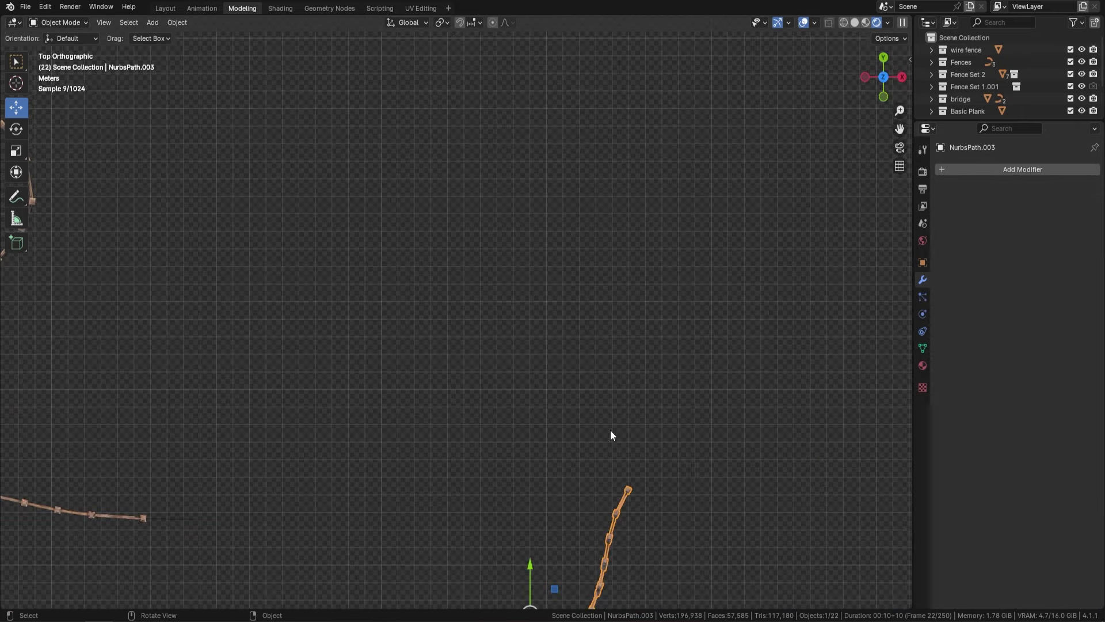
shift+middle_drag(684, 445, 526, 301)
key(Tab)
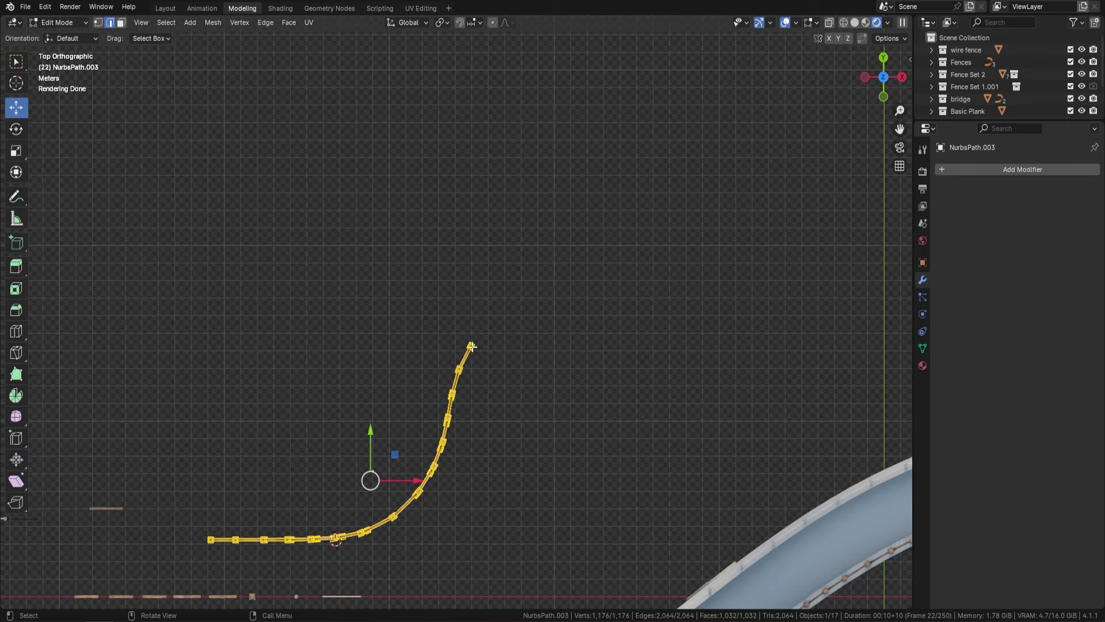
click(472, 347)
key(Tab)
scroll(416, 377, down, 3)
shift+middle_drag(228, 375, 420, 350)
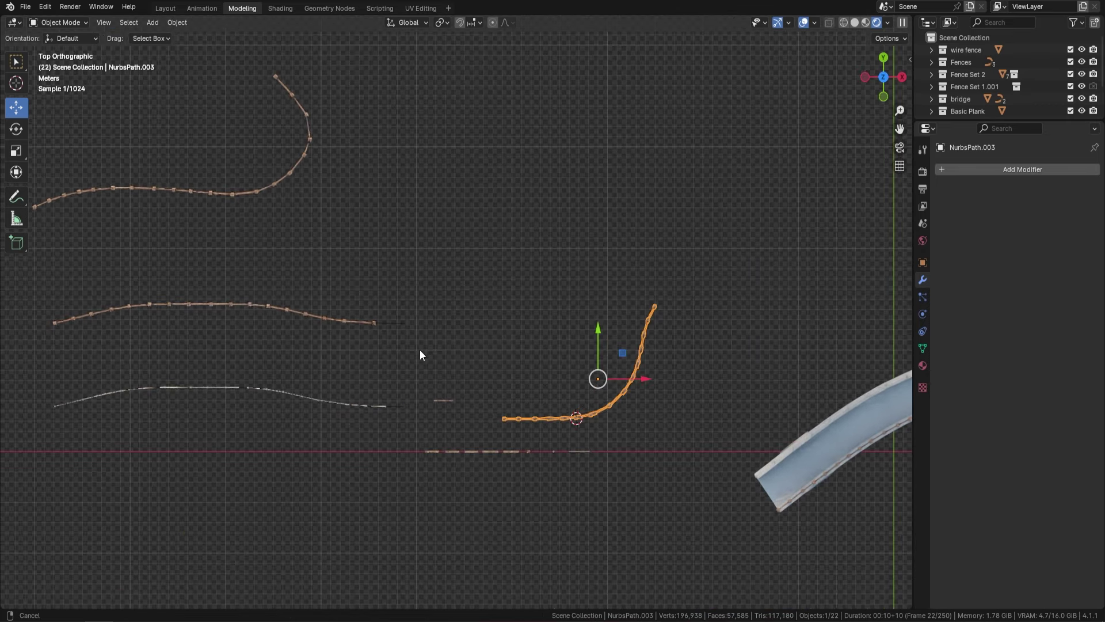
Extend the middle wooden fence's curve in top view by extruding its end point nine times into a loop that curves back on itself.
click(391, 329)
click(397, 321)
key(Tab)
click(404, 323)
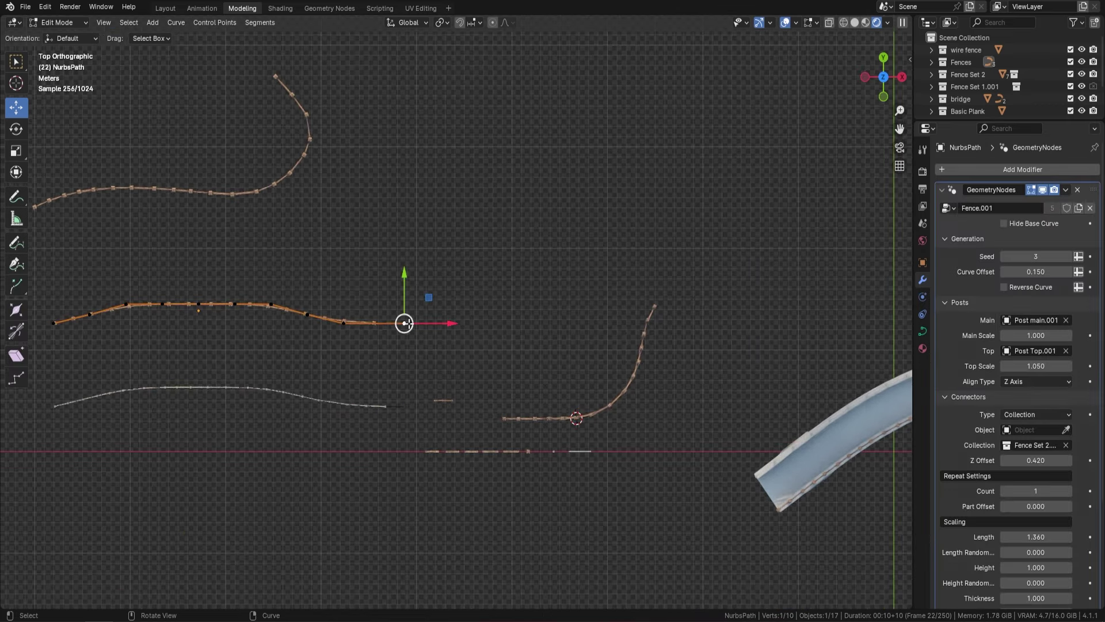
key(e)
click(482, 244)
key(e)
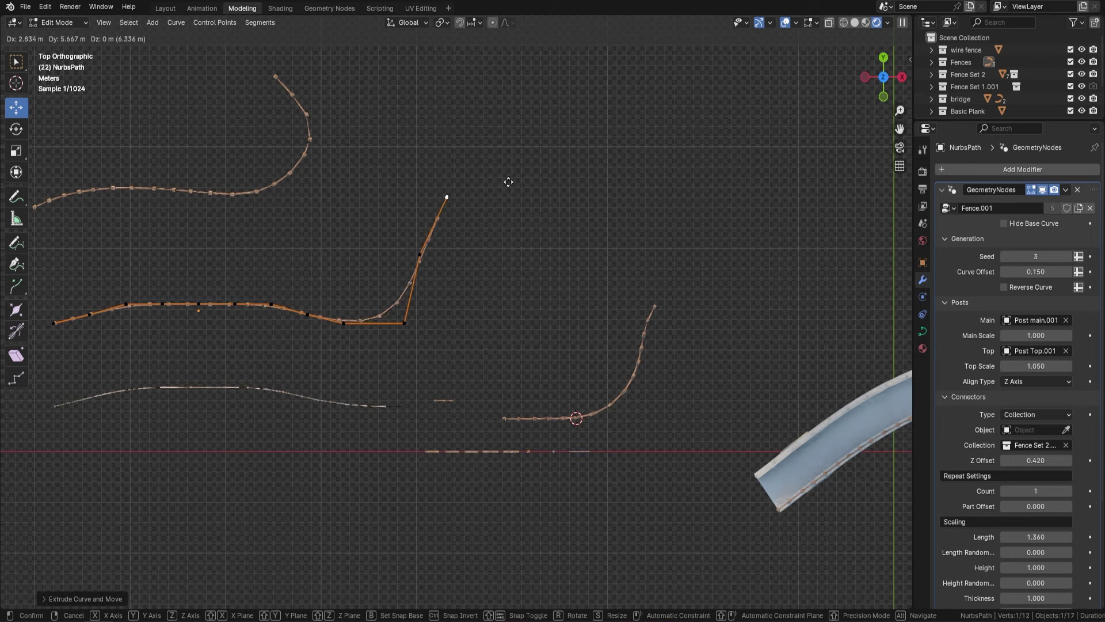
click(509, 182)
key(e)
click(611, 131)
key(e)
click(683, 152)
key(e)
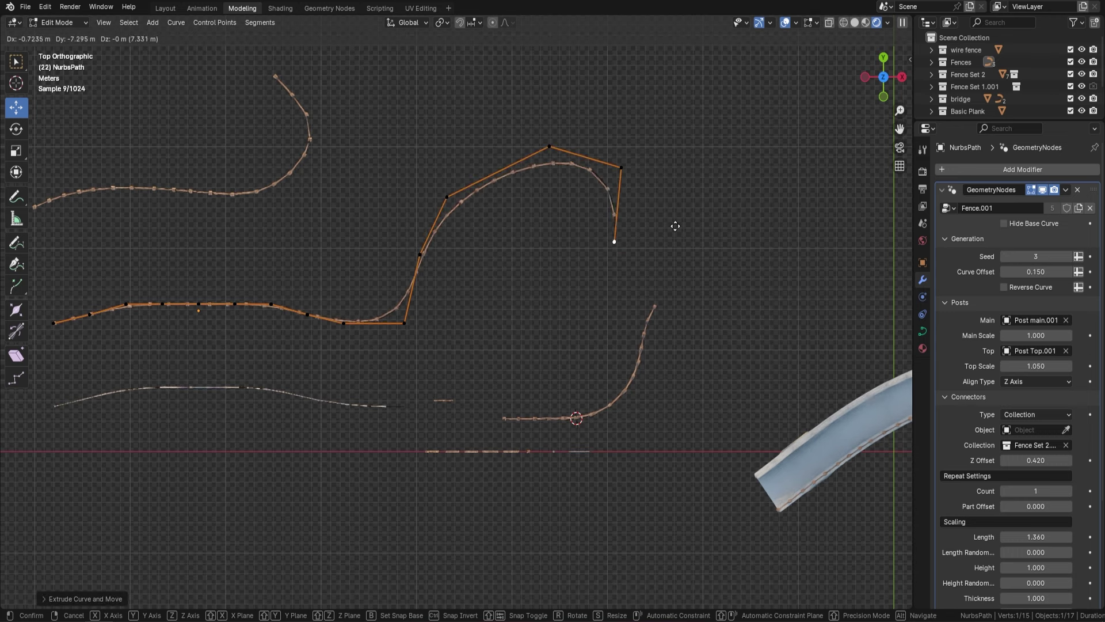
click(675, 226)
key(e)
click(496, 299)
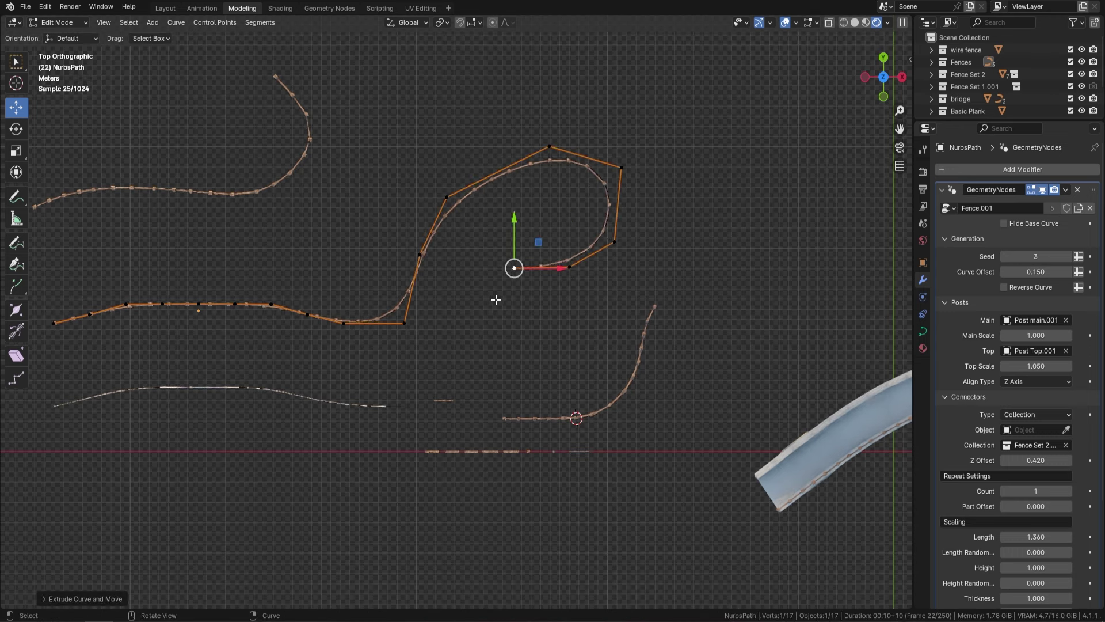
key(e)
click(422, 306)
key(e)
click(402, 370)
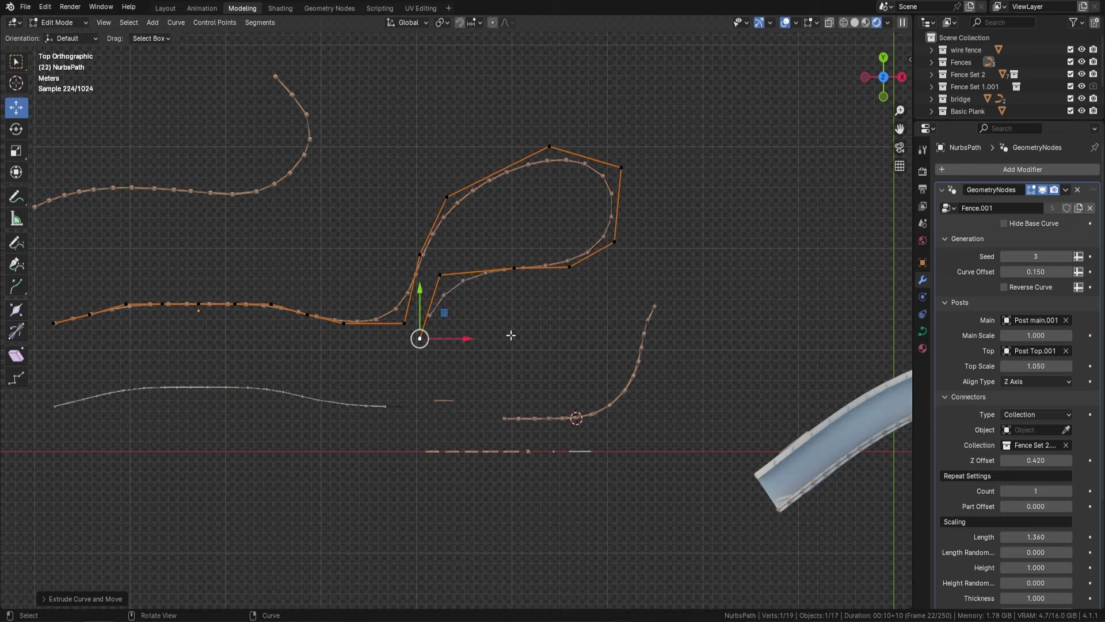
key(Tab)
Examine the extended fence loop in perspective together with the other fences and the bridge.
middle_drag(567, 315, 529, 237)
scroll(540, 238, up, 3)
scroll(540, 238, down, 1)
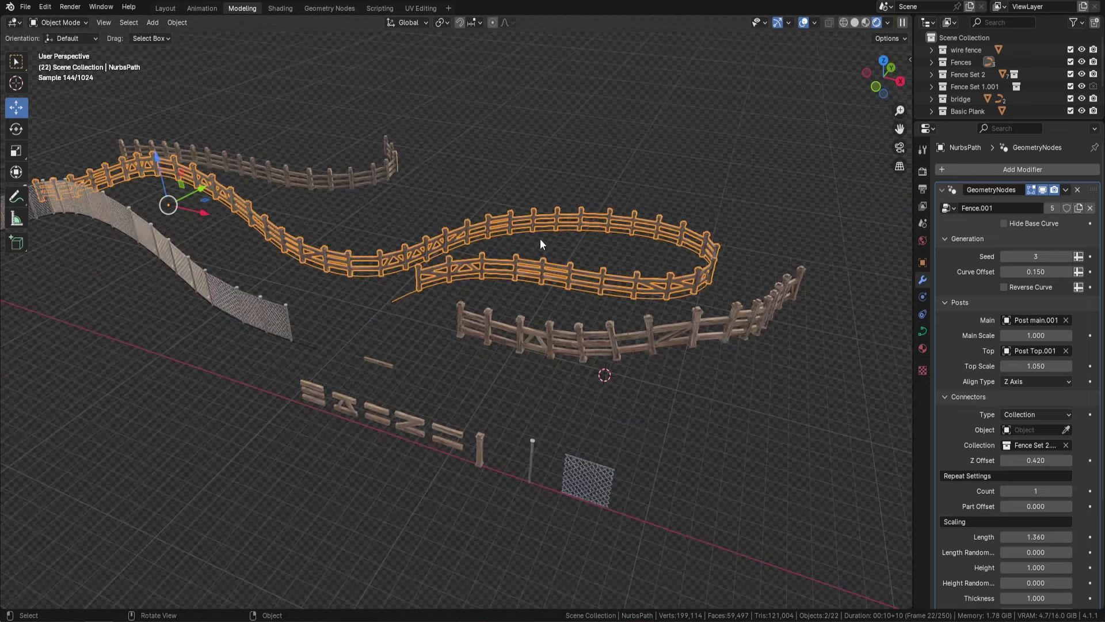
click(540, 238)
scroll(478, 255, down, 4)
shift+middle_drag(662, 258, 574, 254)
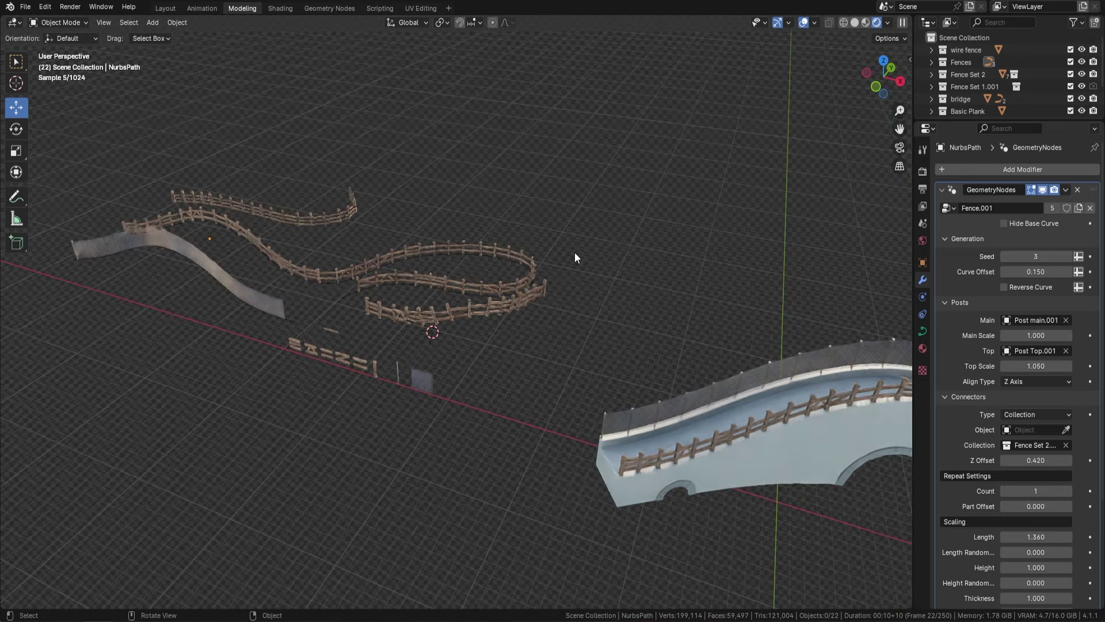